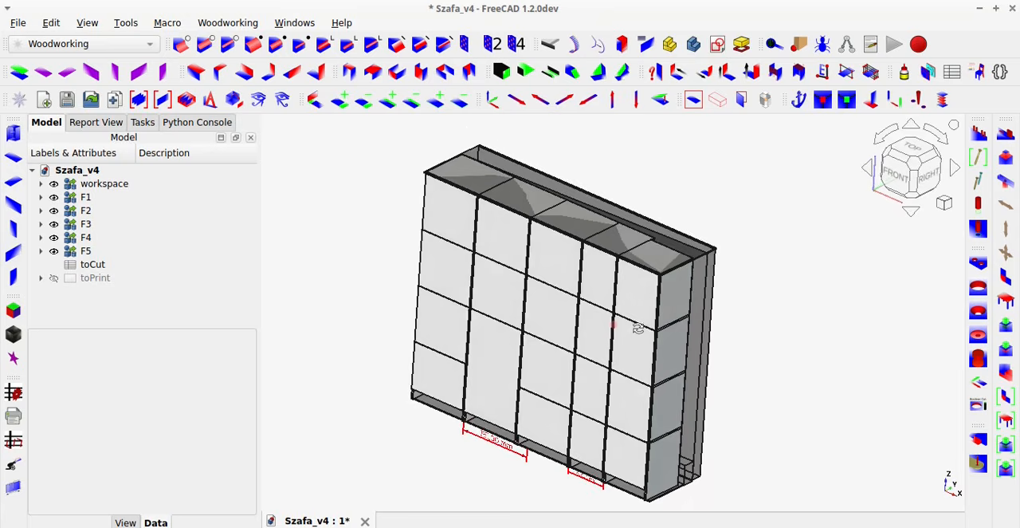
# Open all the wardrobe's fronts and view the interior from the front.
pyautogui.click(742, 108)
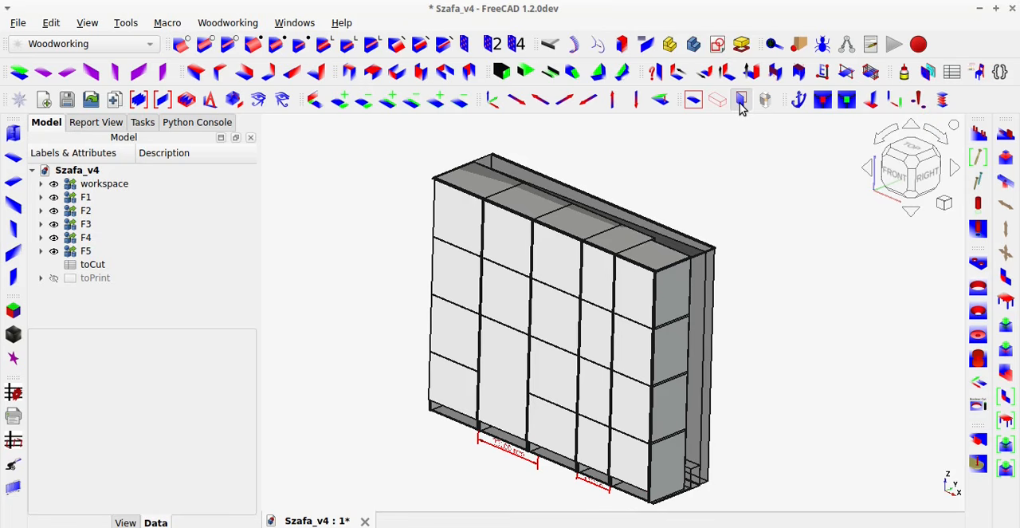
pyautogui.click(741, 106)
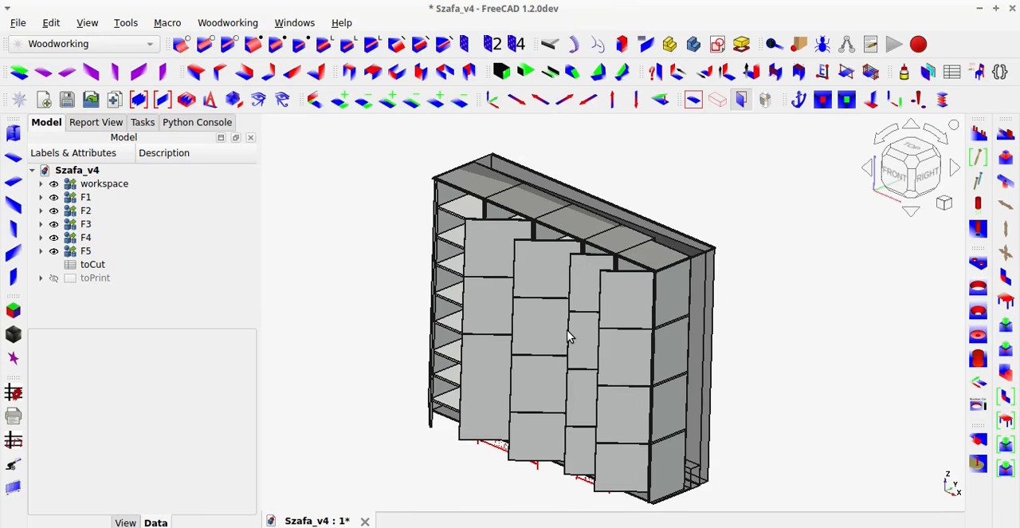
pyautogui.moveTo(593, 334); pyautogui.dragTo(635, 337, button='middle')
# Hide the workspace and the F1, F2, F3 and F4 containers, leaving only F5 visible.
pyautogui.click(95, 185)
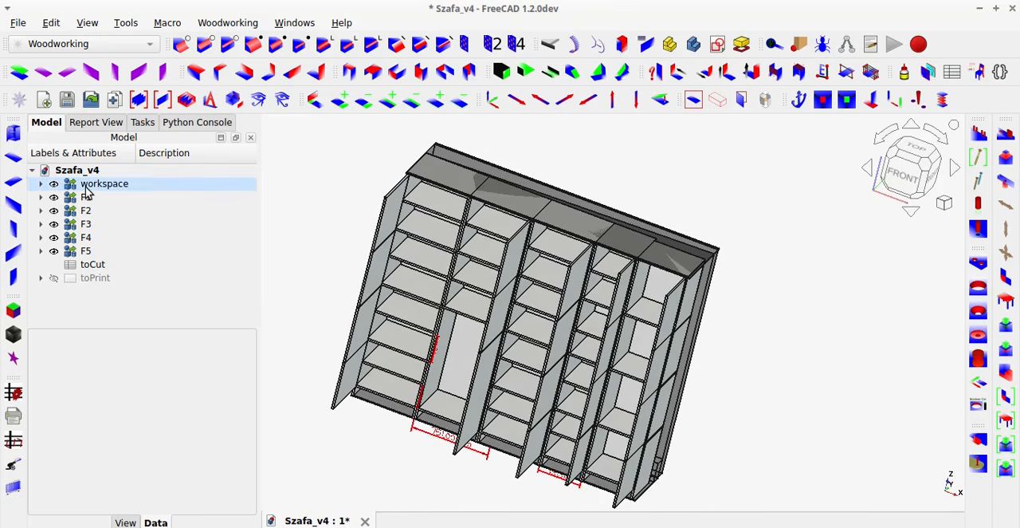
pyautogui.keyDown('shift'); pyautogui.click(86, 237); pyautogui.keyUp('shift')
pyautogui.press('space')
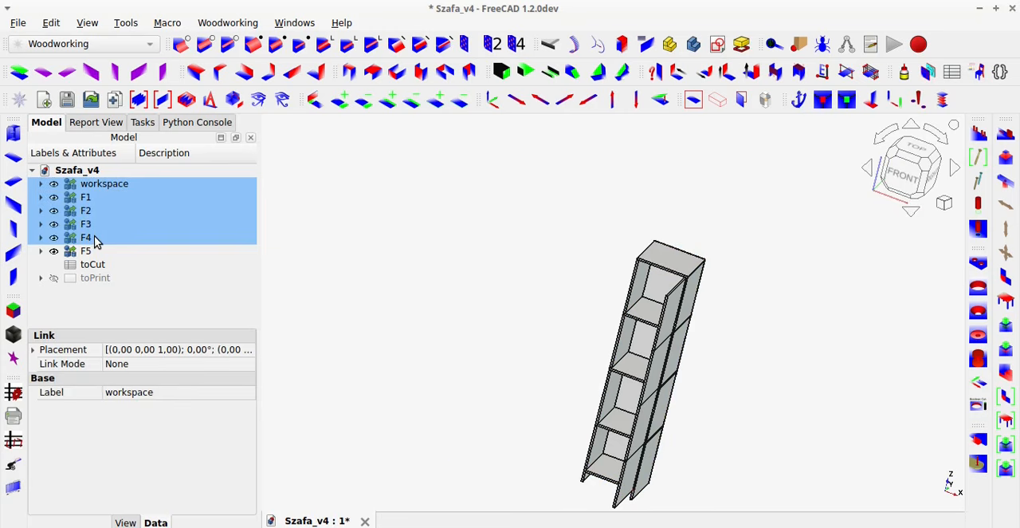
pyautogui.click(529, 317)
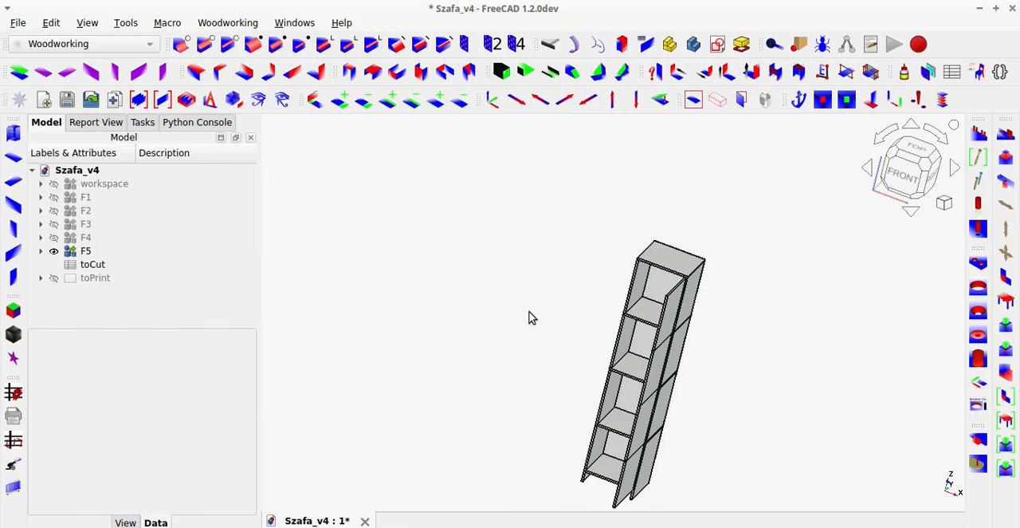
pyautogui.moveTo(640, 373); pyautogui.dragTo(412, 251, button='middle')
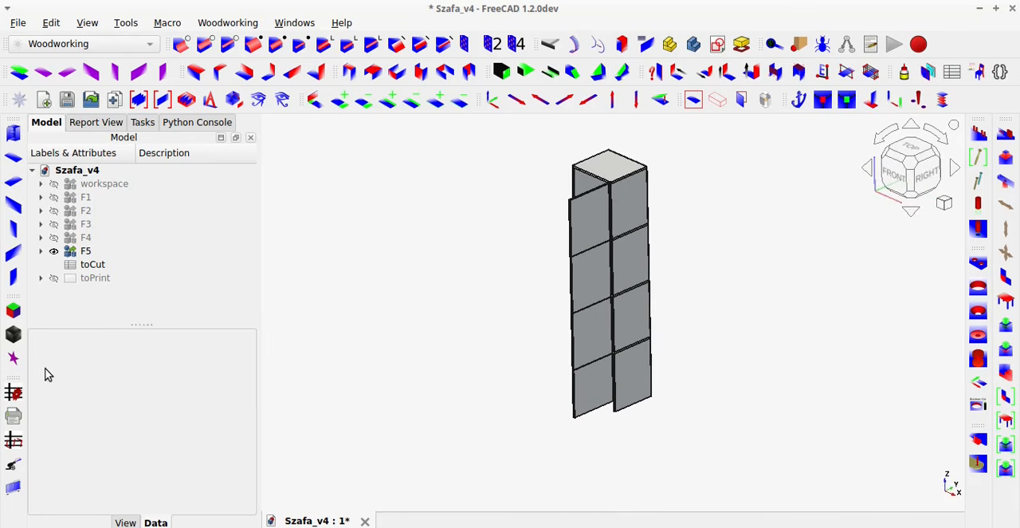
# Open the getDimensions tool and set the visibility of all objects to inherit.
pyautogui.click(18, 392)
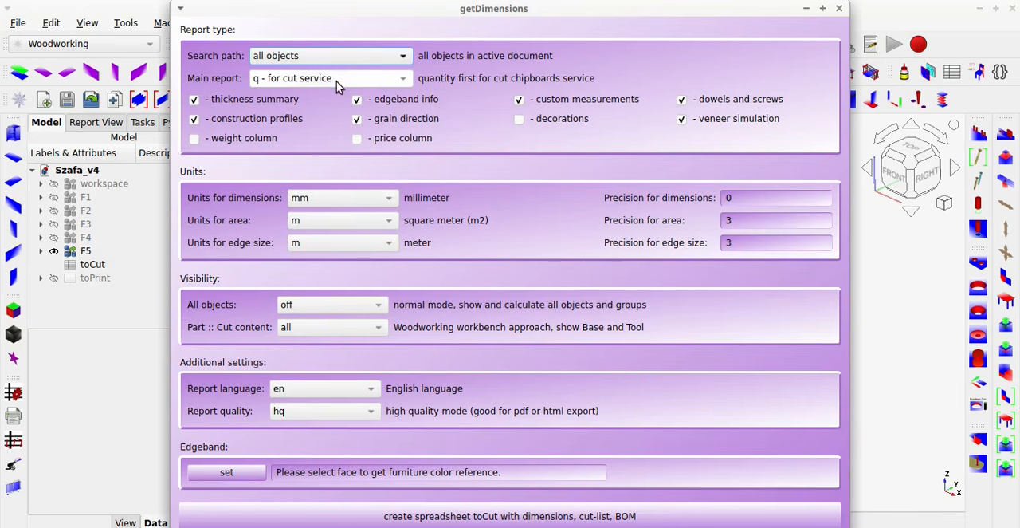
pyautogui.click(299, 303)
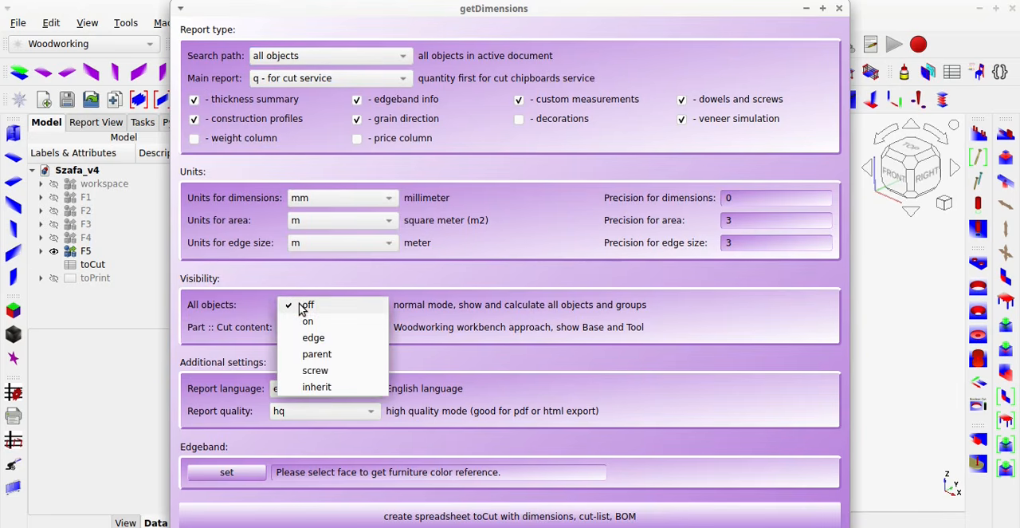
pyautogui.click(311, 385)
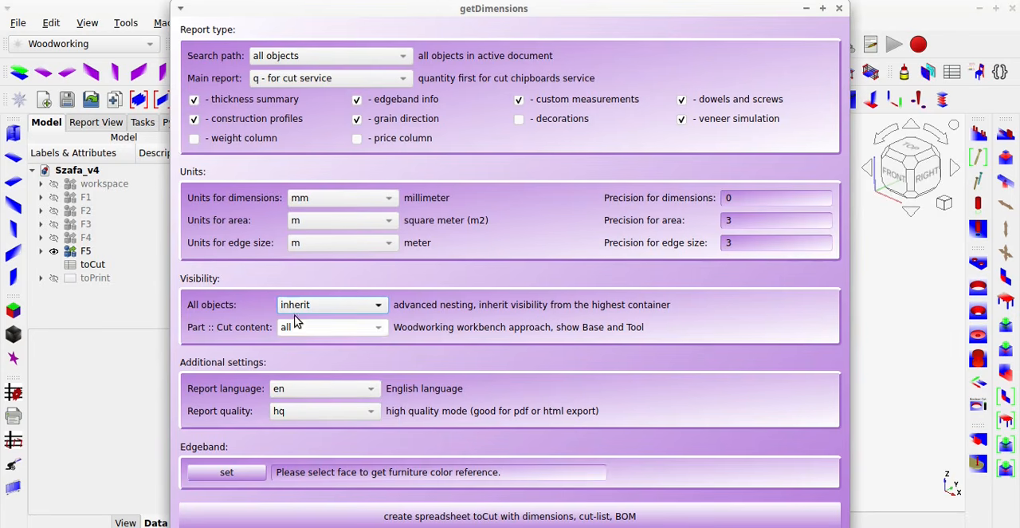
# Exclude construction profiles, grain direction, custom measurements, dowels and screws, and veneer simulation from the report, and include the price and weight columns.
pyautogui.click(255, 118)
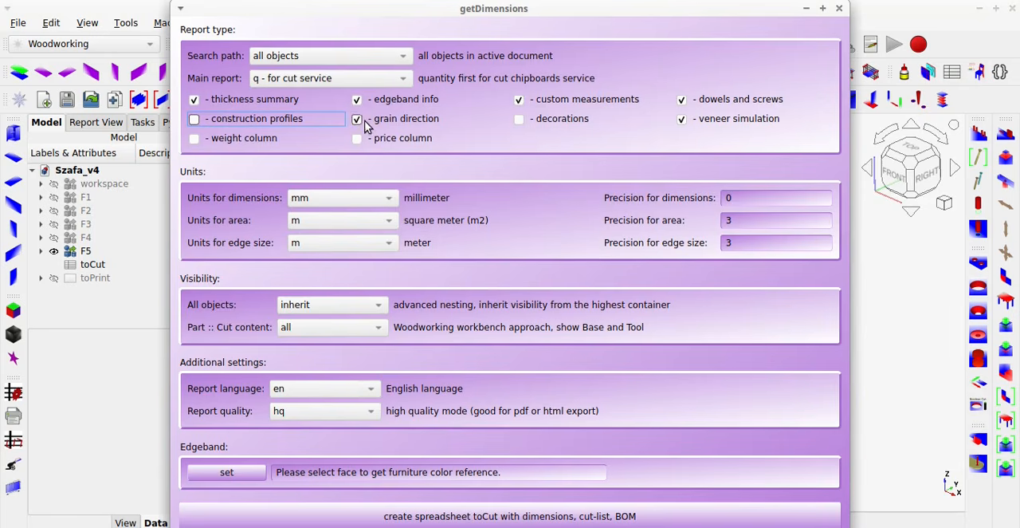
pyautogui.click(356, 120)
pyautogui.click(519, 100)
pyautogui.click(683, 100)
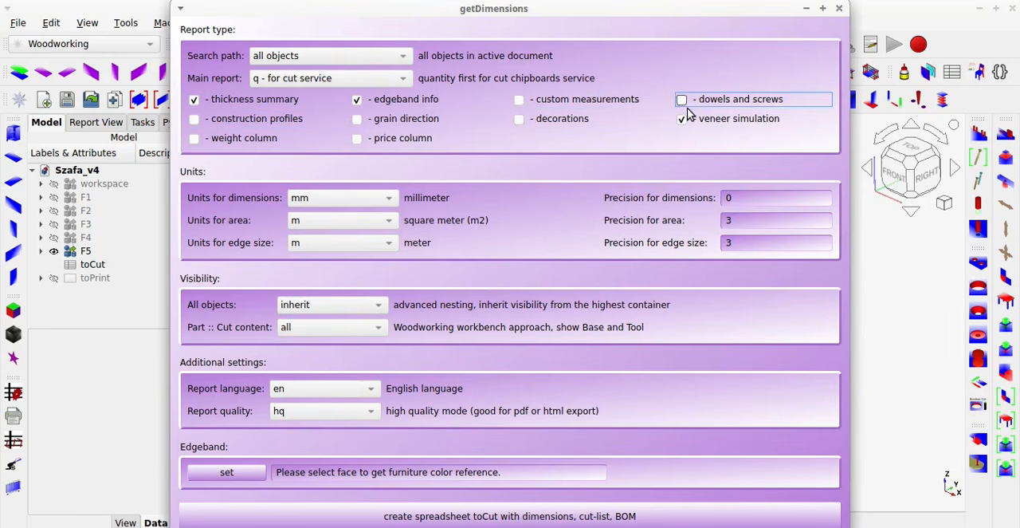
pyautogui.click(683, 119)
pyautogui.click(357, 139)
pyautogui.click(205, 140)
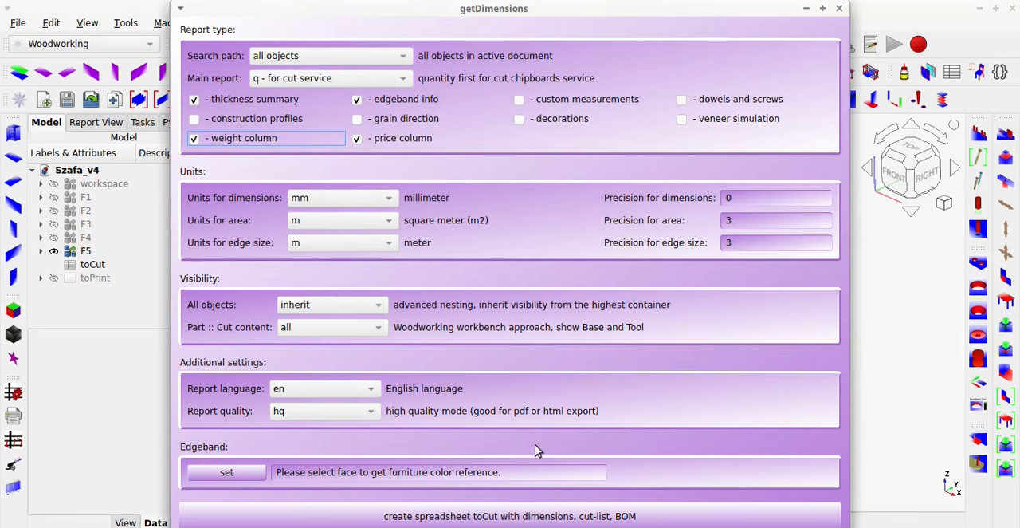
# Create the toCut spreadsheet with the cut list and open it.
pyautogui.click(577, 517)
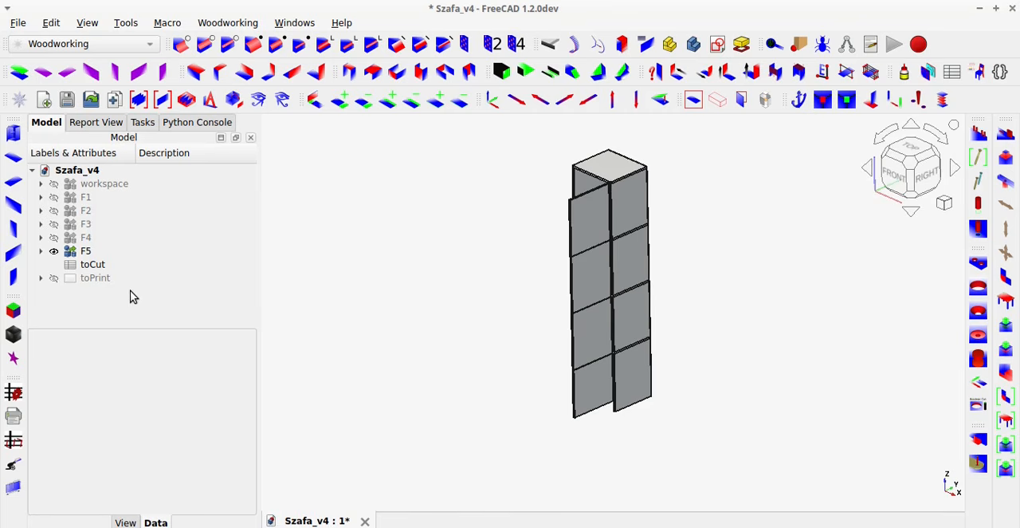
pyautogui.click(87, 270)
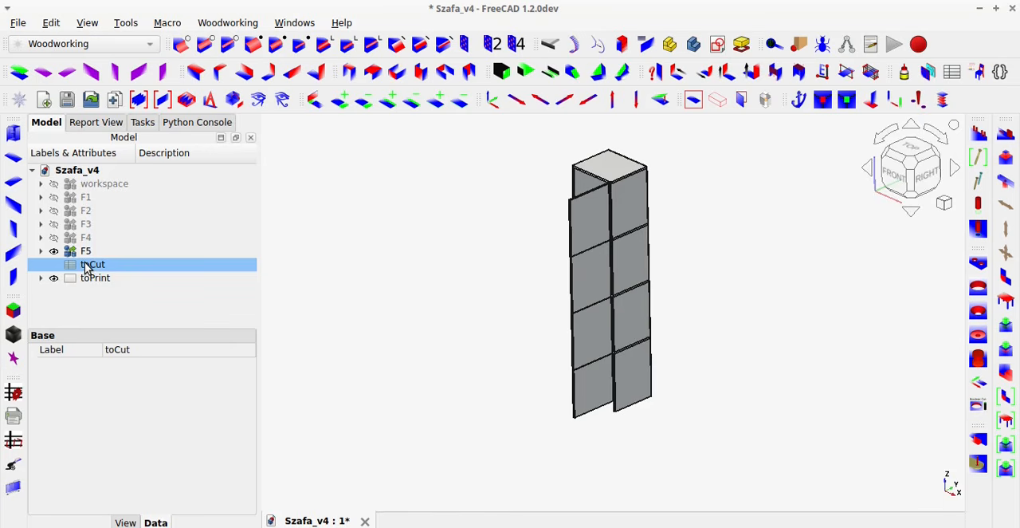
pyautogui.doubleClick(85, 263)
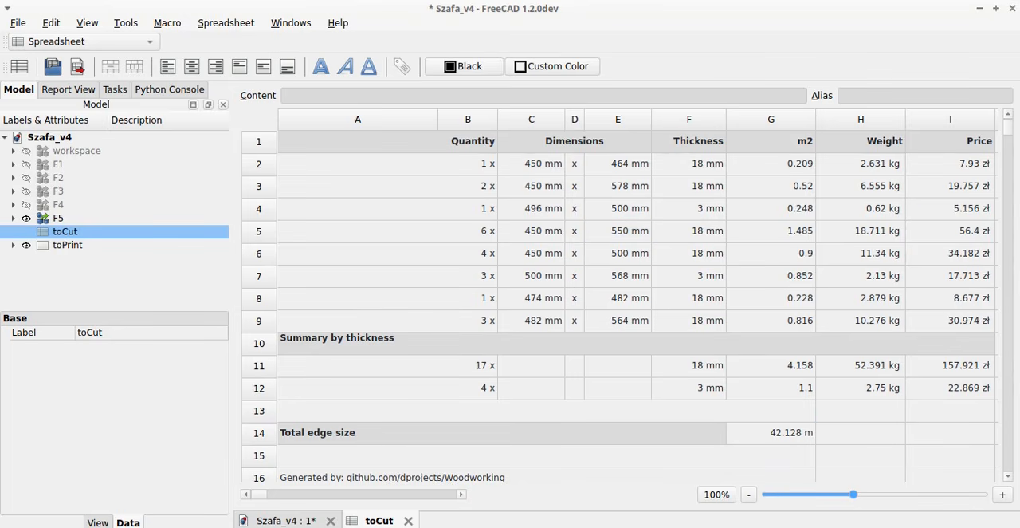
# Switch to the Image Viewer and examine the highlighted board and cutting service lines on the OBI receipt.
pyautogui.click(277, 1)
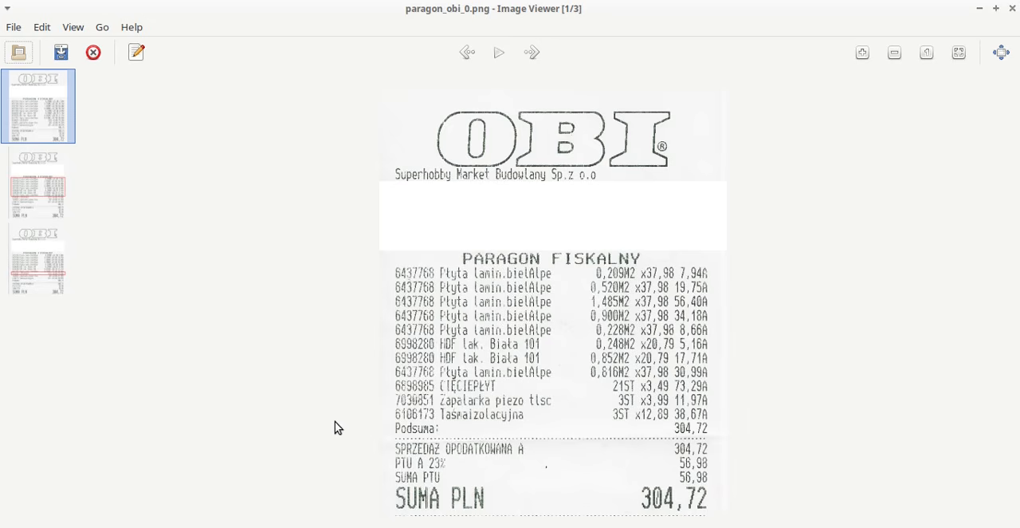
pyautogui.press('Right')
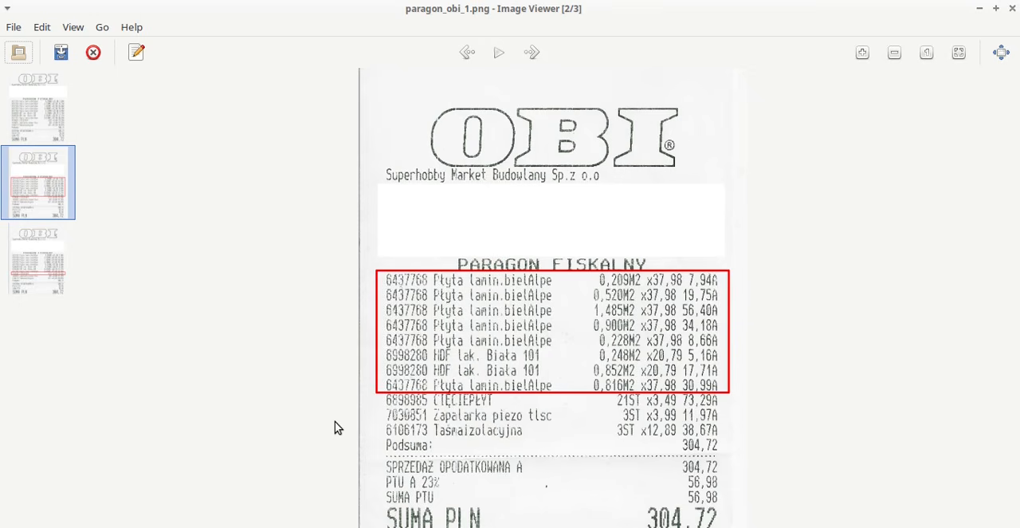
pyautogui.press('Right')
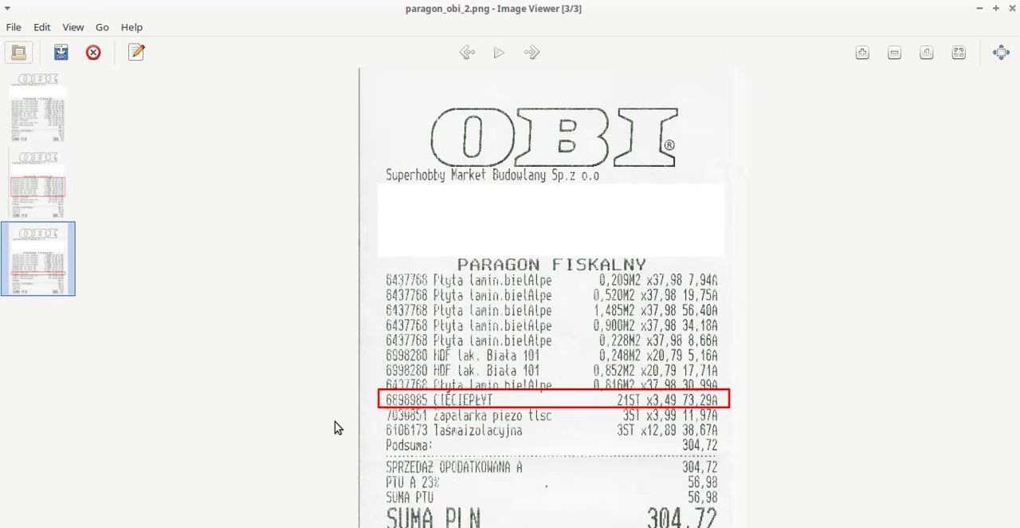
pyautogui.press('Left')
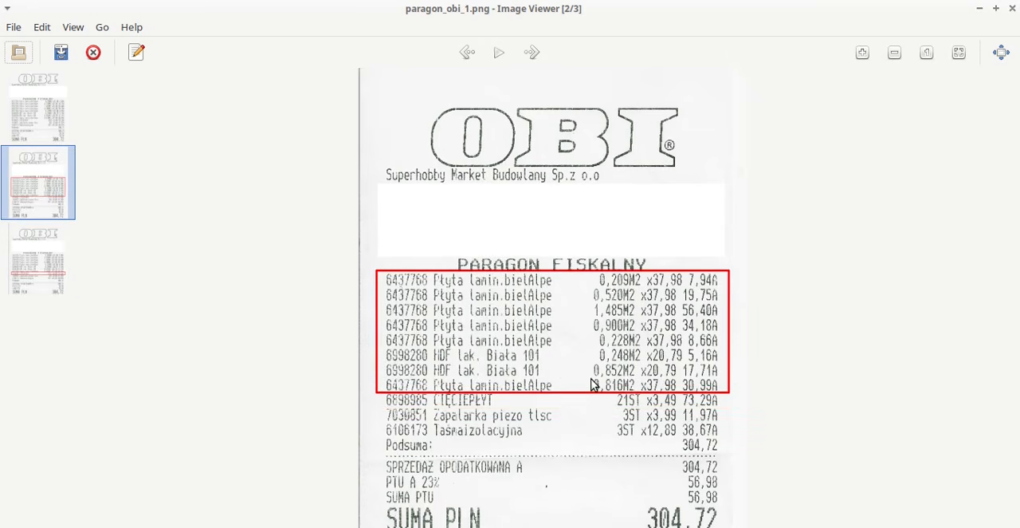
pyautogui.keyDown('ctrl'); pyautogui.scroll(2, 593, 385); pyautogui.keyUp('ctrl')
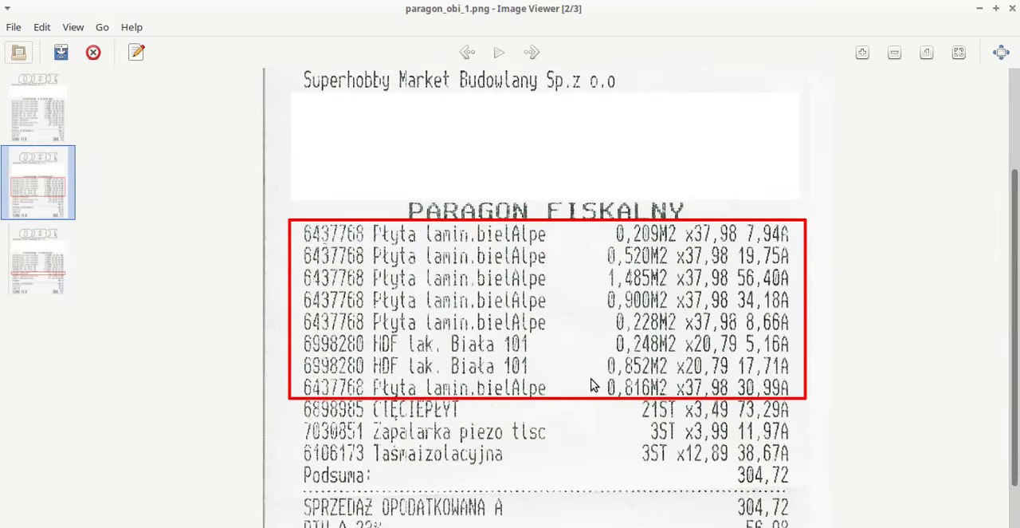
pyautogui.keyDown('ctrl'); pyautogui.scroll(2, 593, 385); pyautogui.keyUp('ctrl')
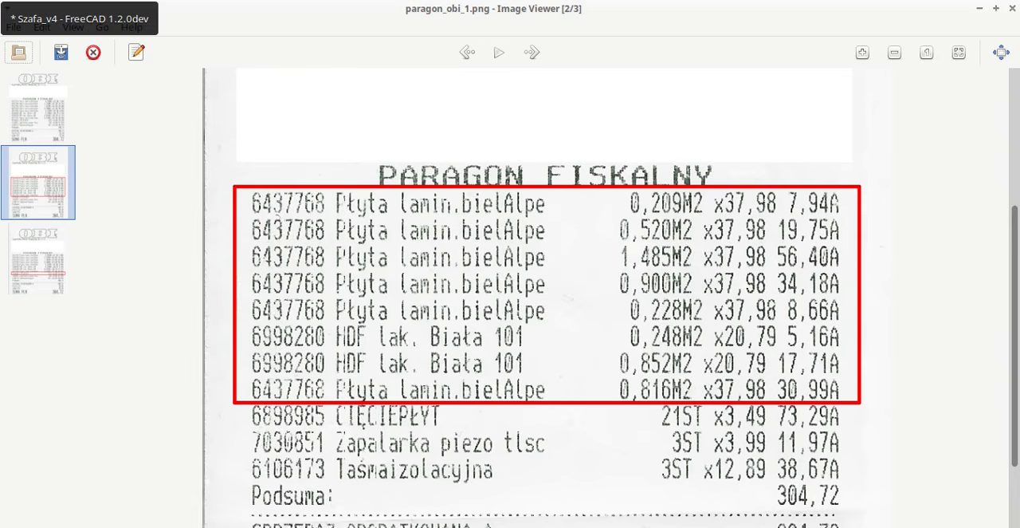
# Compare the toCut list in FreeCAD with the receipt's board areas, prices and cutting charge in the Image Viewer.
pyautogui.hotkey('alt', 'Tab')
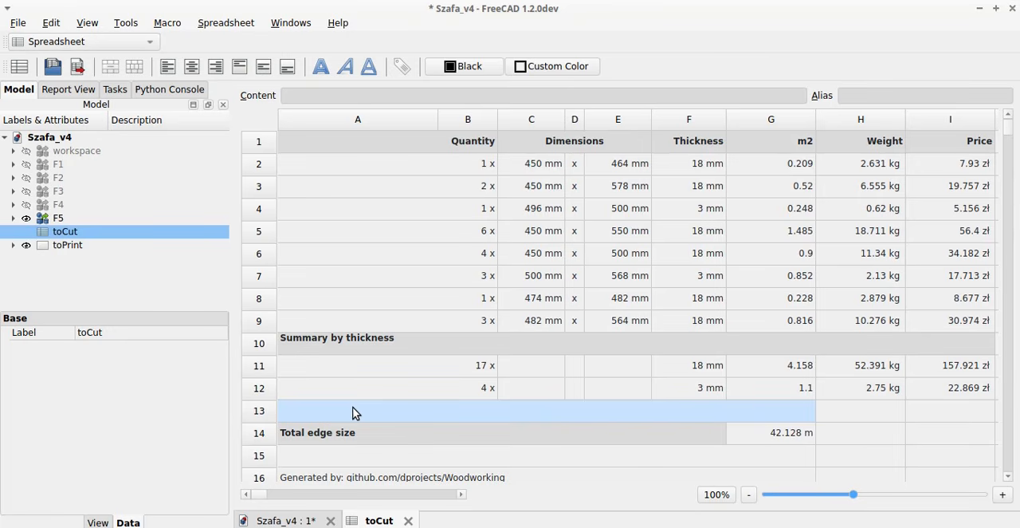
pyautogui.click(268, 0)
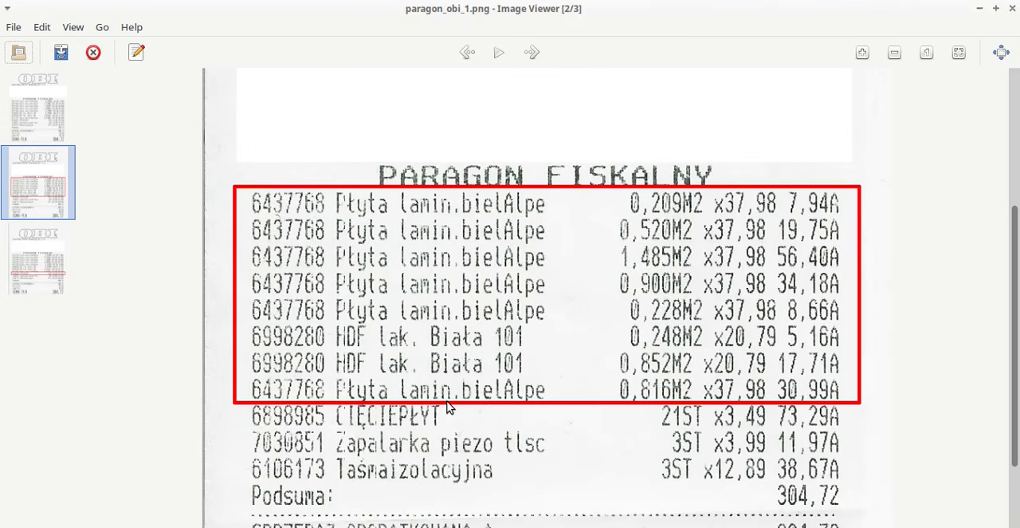
pyautogui.press('Right')
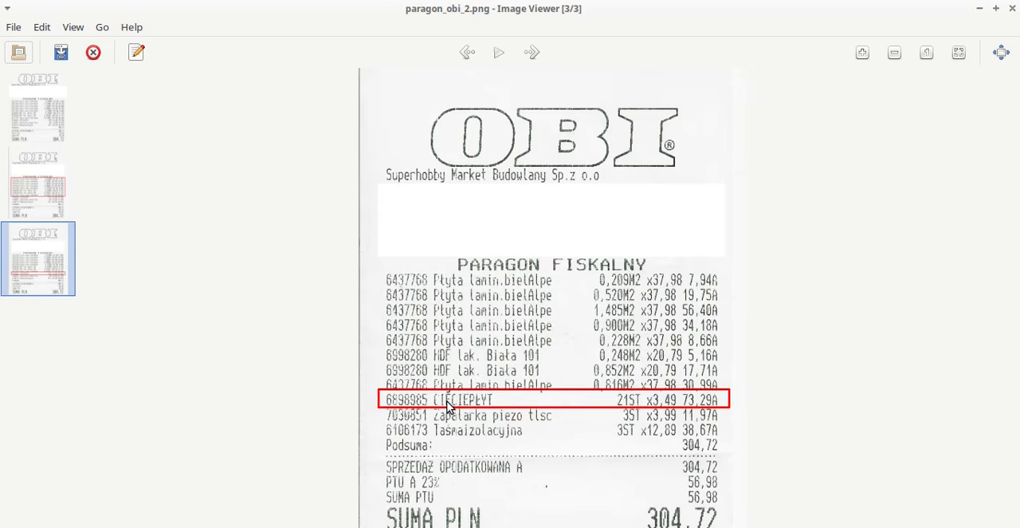
pyautogui.press('Left')
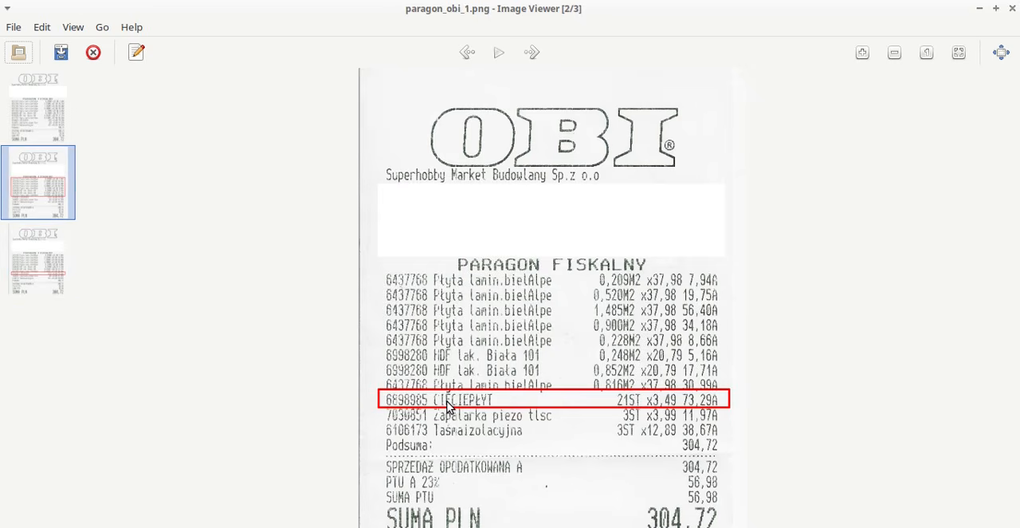
pyautogui.press('Left')
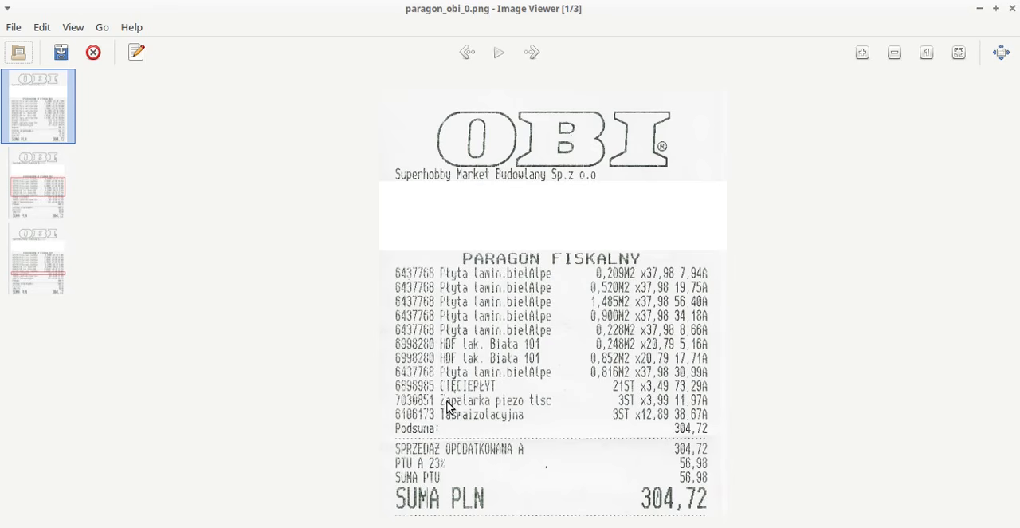
pyautogui.click(83, 0)
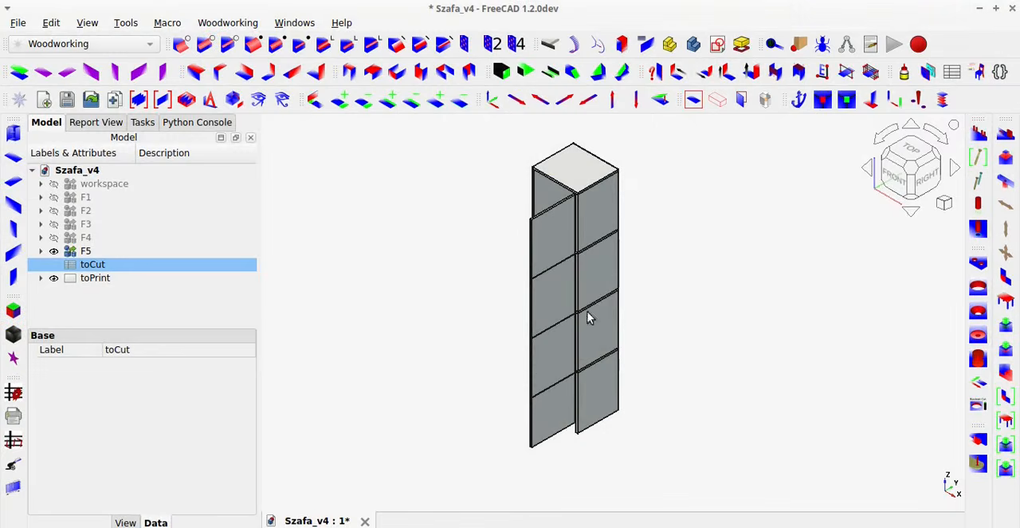
# Expand the F5 container and inspect which part of the cabinet each of its four modules covers.
pyautogui.moveTo(569, 370); pyautogui.dragTo(675, 363, button='middle')
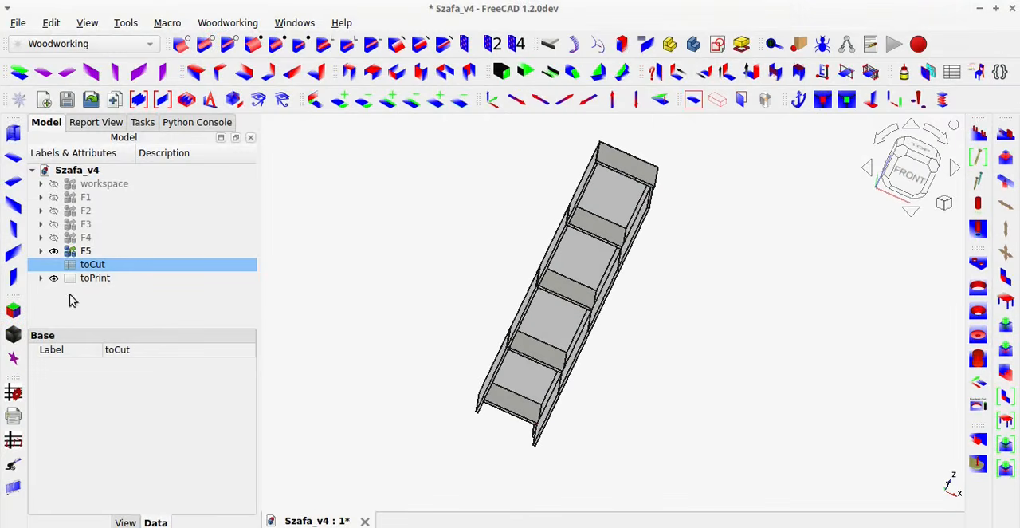
pyautogui.click(41, 250)
pyautogui.click(106, 270)
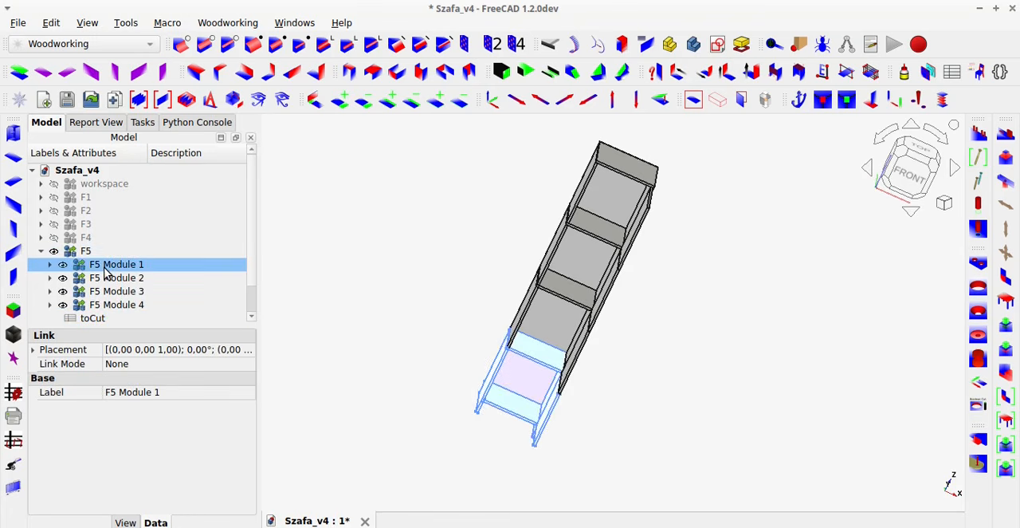
pyautogui.click(104, 279)
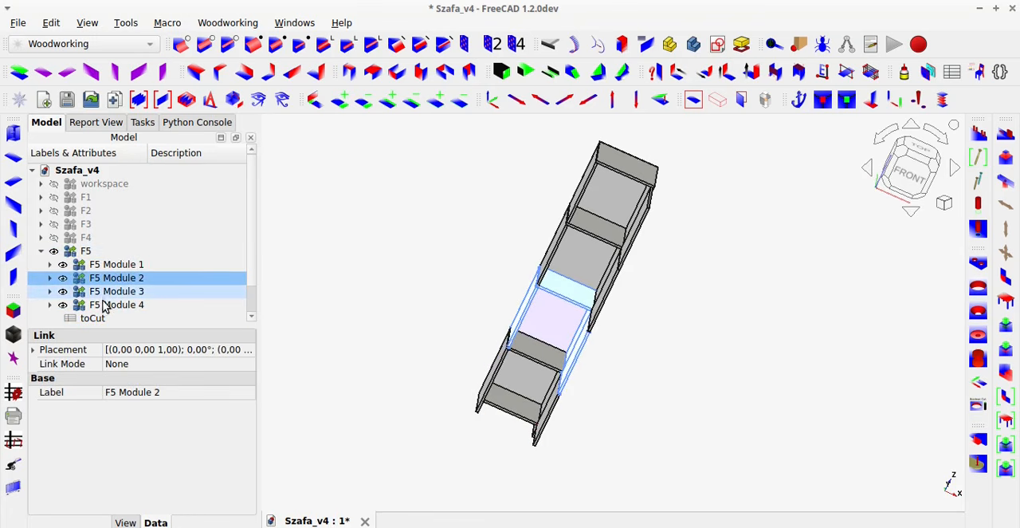
pyautogui.click(101, 293)
pyautogui.click(102, 307)
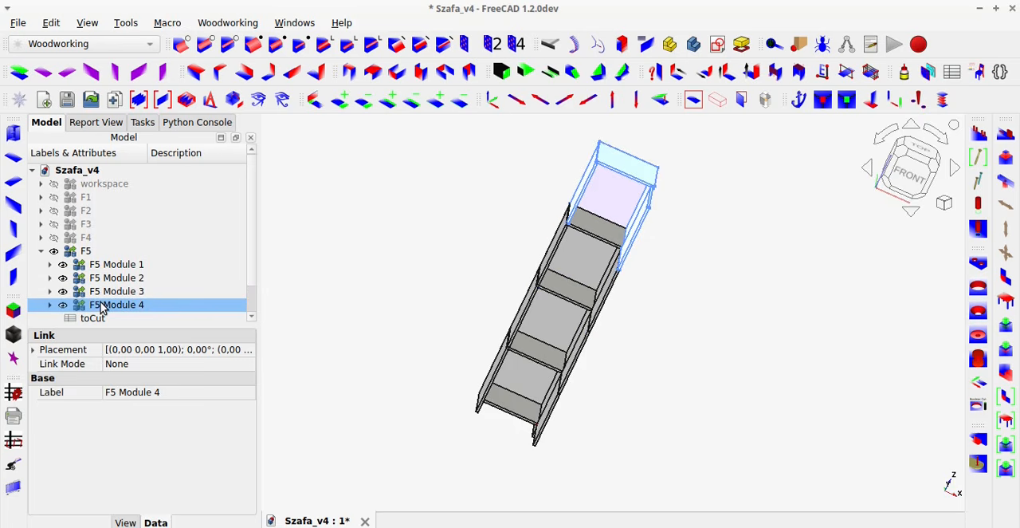
pyautogui.click(382, 247)
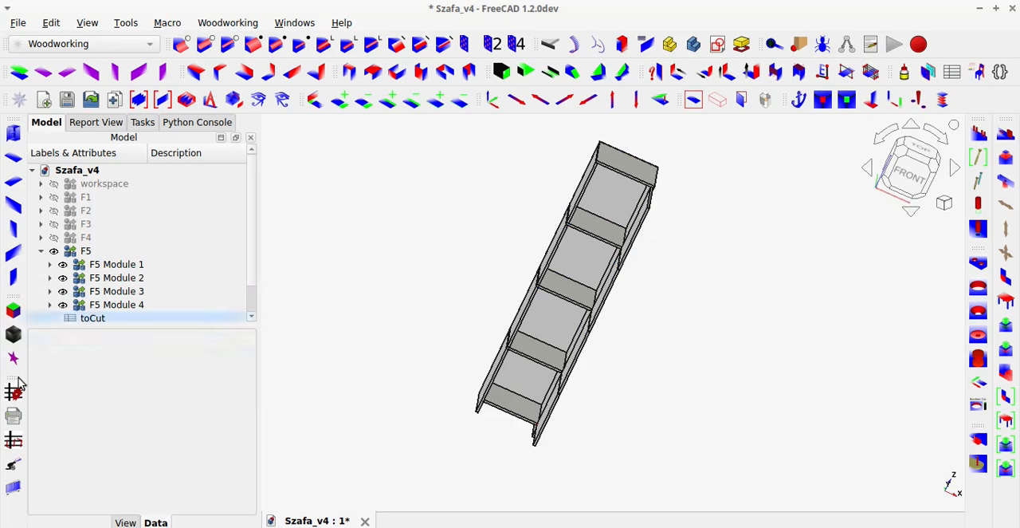
# Reopen getDimensions, set the main report to g - wood type and the visibility of all objects to inherit.
pyautogui.click(13, 390)
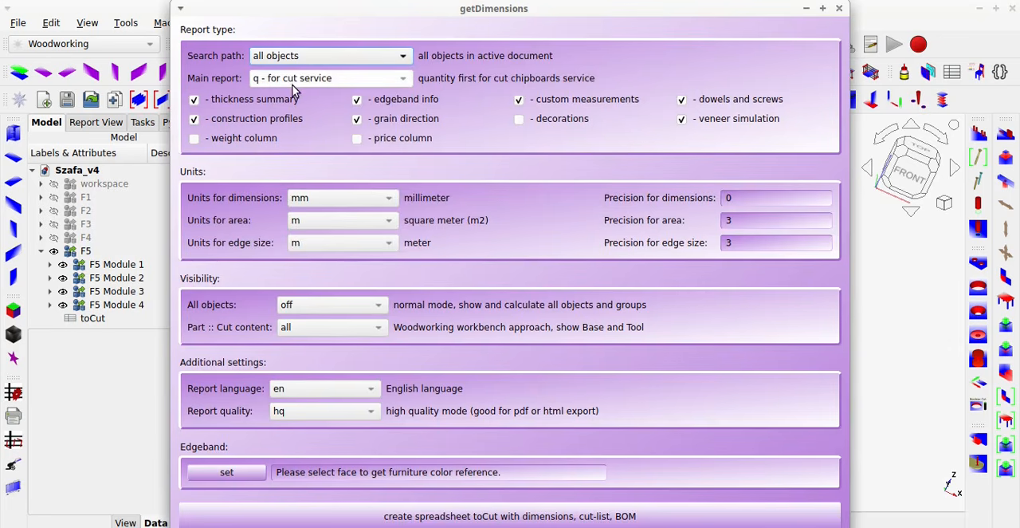
pyautogui.click(297, 83)
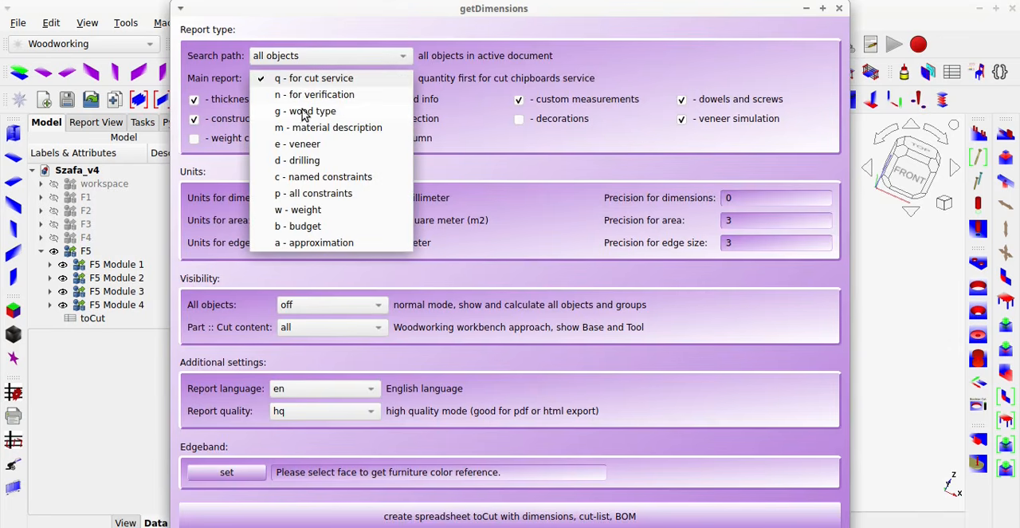
pyautogui.click(305, 111)
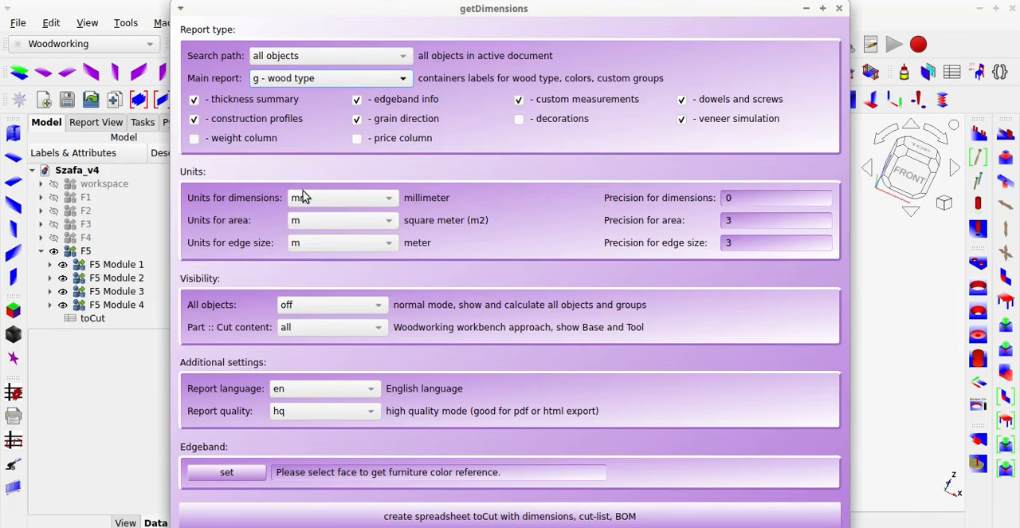
pyautogui.click(308, 311)
pyautogui.click(311, 388)
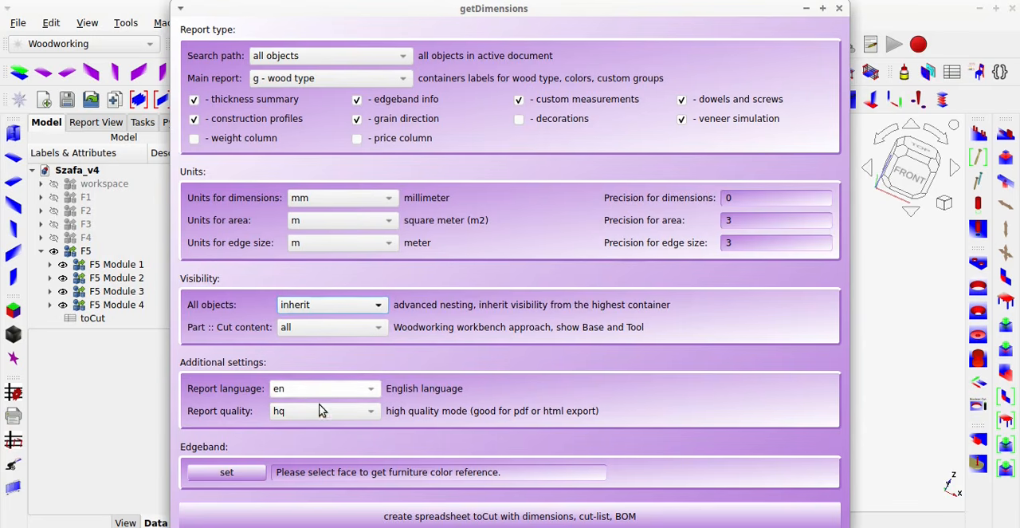
# Create the wood type cut-list spreadsheet, review its entries grouped by F5 container and close it.
pyautogui.click(434, 518)
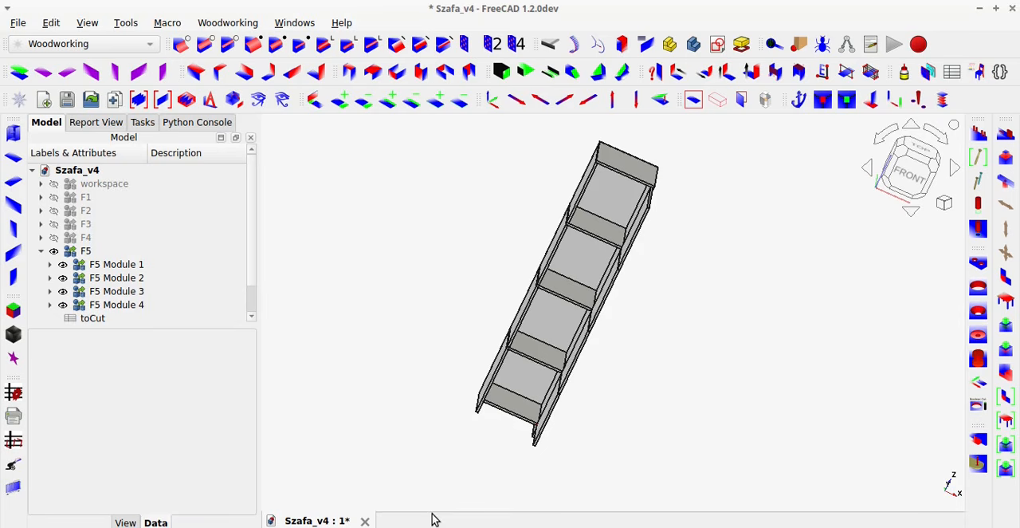
pyautogui.click(129, 318)
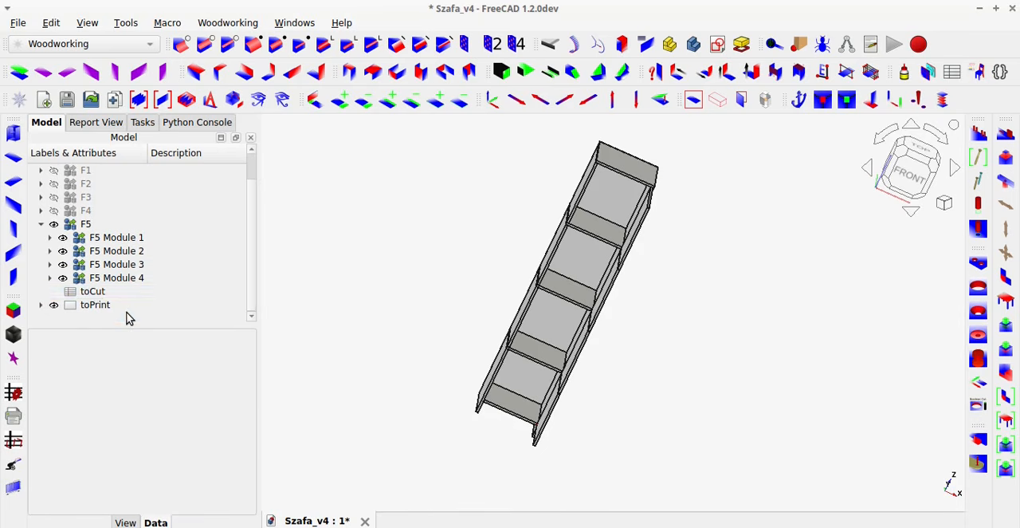
pyautogui.click(94, 293)
pyautogui.doubleClick(94, 293)
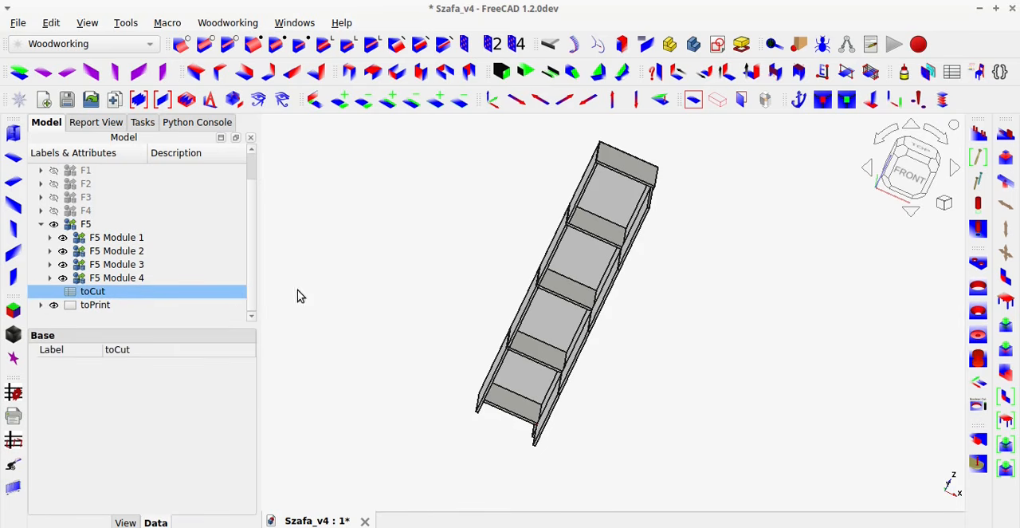
pyautogui.click(318, 297)
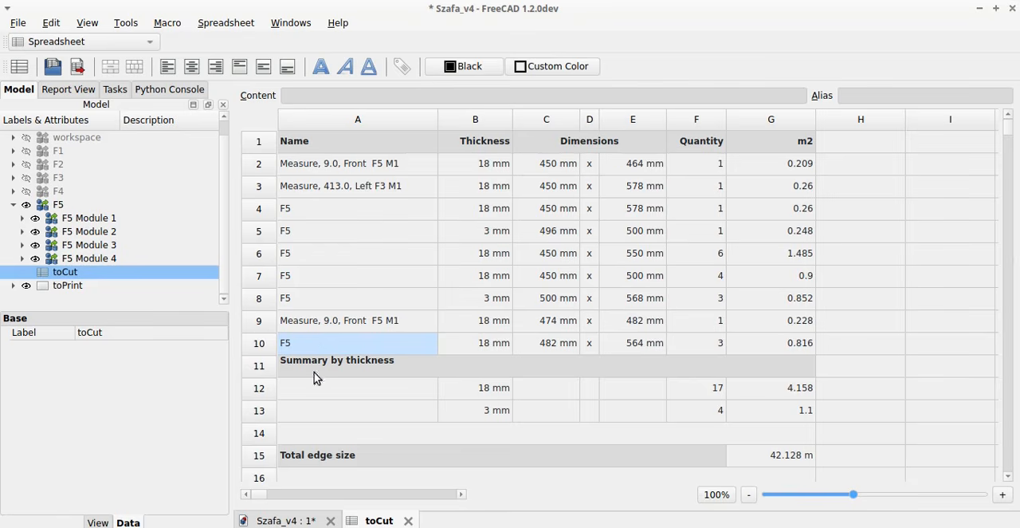
pyautogui.hotkey('ctrl', 'w')
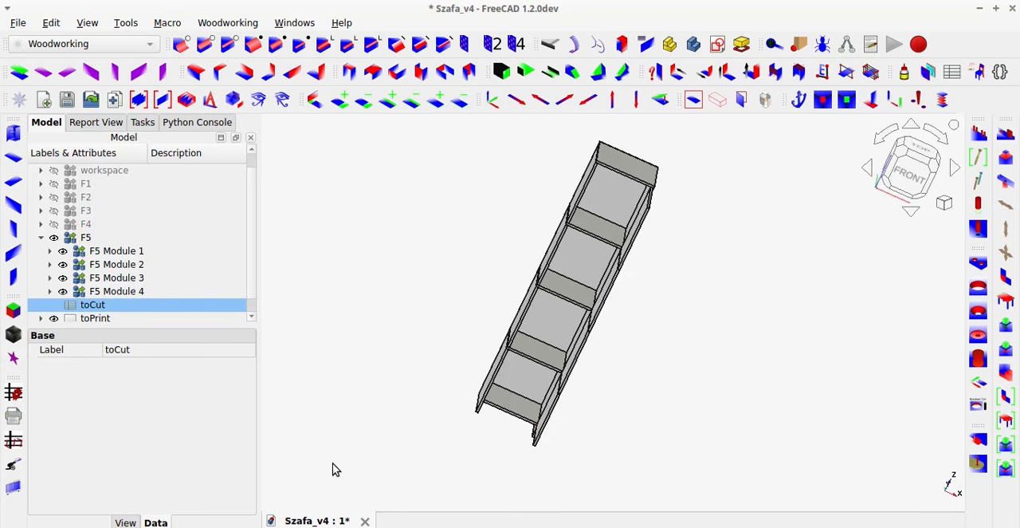
# Generate a getDimensions cut-list with main report m - material description and all objects' visibility set to inherit.
pyautogui.moveTo(515, 398); pyautogui.dragTo(538, 407, button='middle')
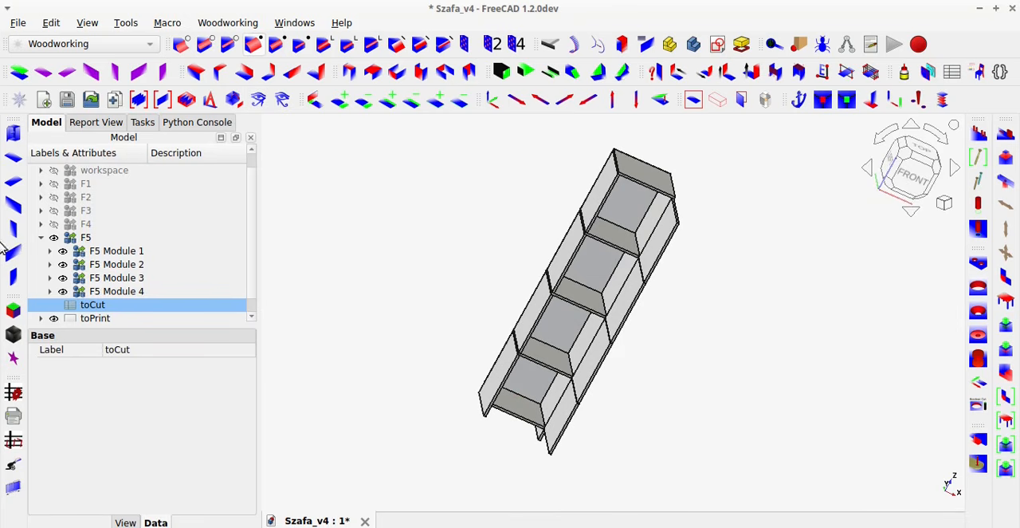
pyautogui.click(17, 390)
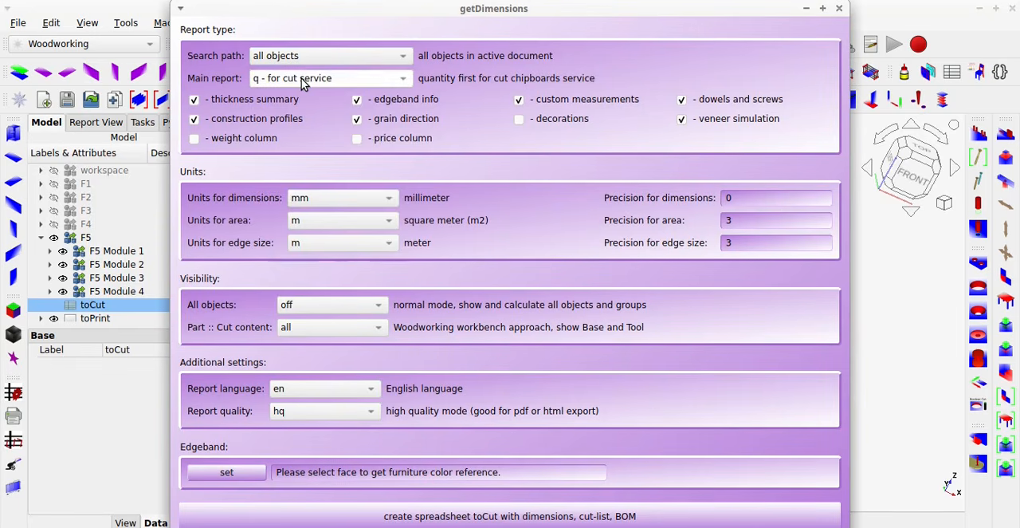
pyautogui.click(302, 84)
pyautogui.click(302, 129)
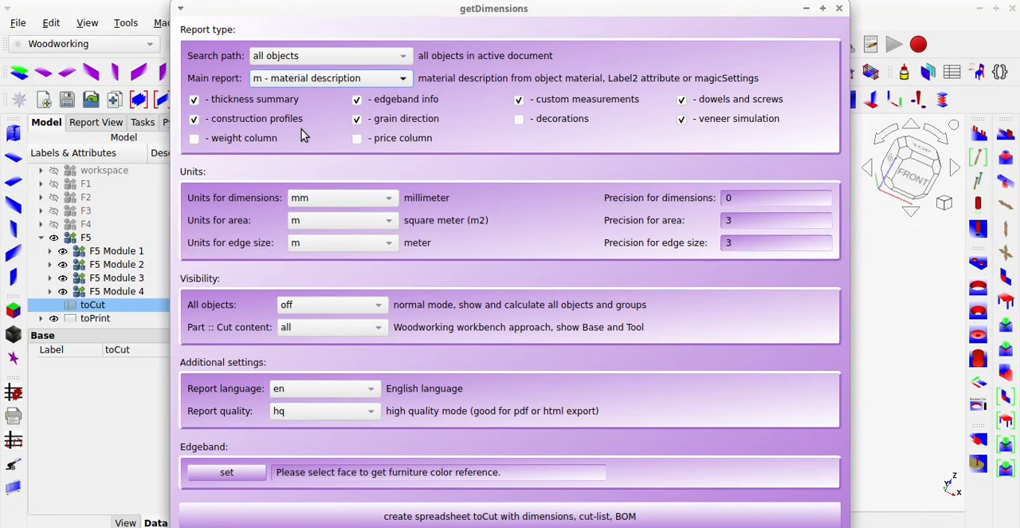
pyautogui.click(314, 304)
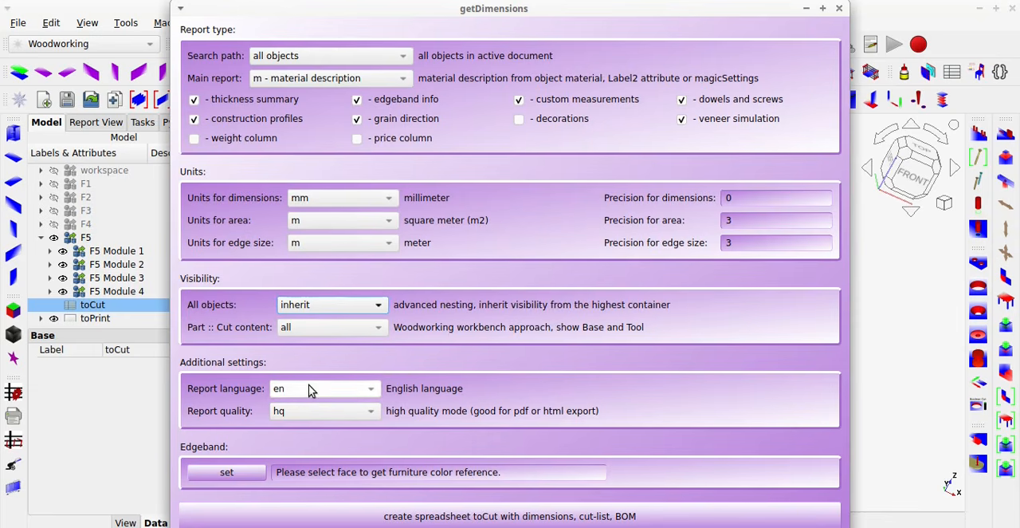
pyautogui.click(315, 388)
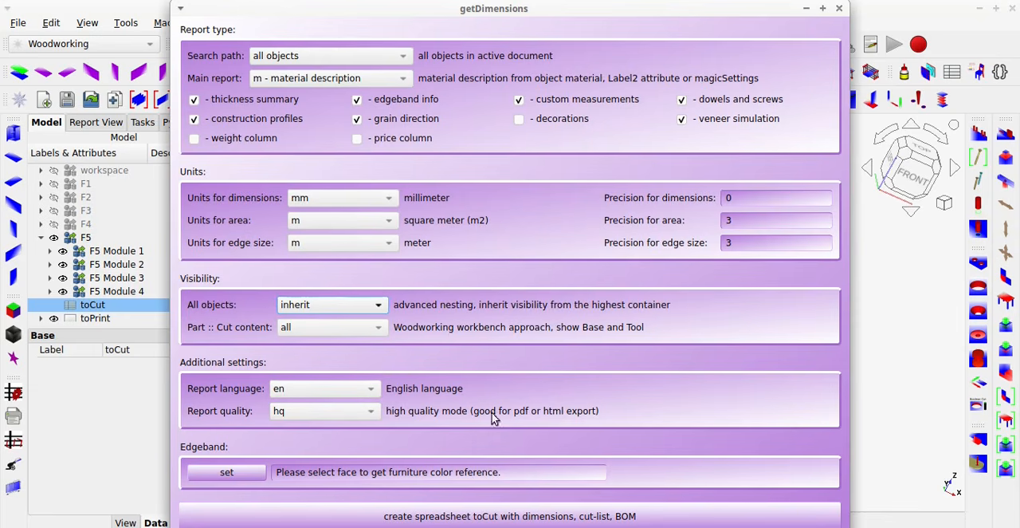
pyautogui.click(669, 519)
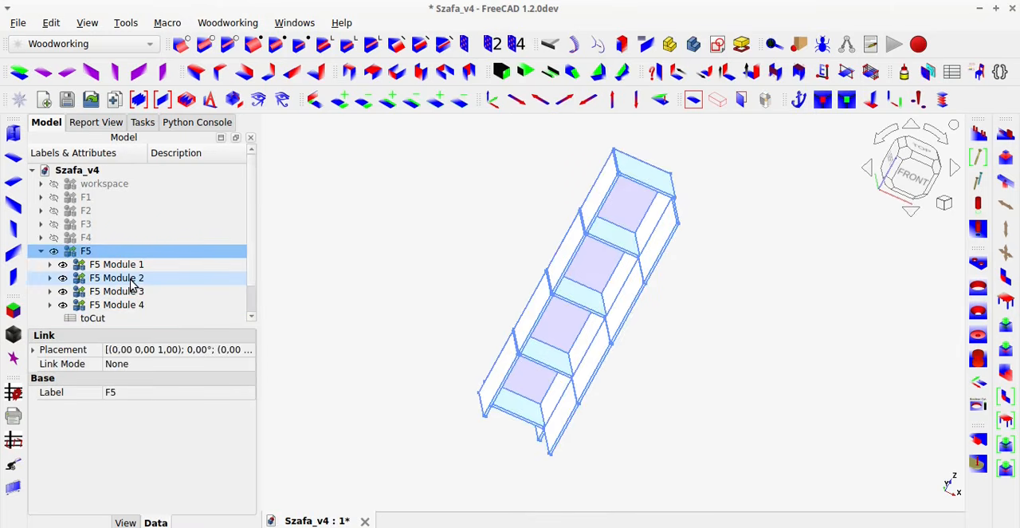
# Open the toCut spreadsheet of the F5 wardrobe, examine the material names in its Name column and close it.
pyautogui.scroll(-2, 131, 285)
pyautogui.click(88, 293)
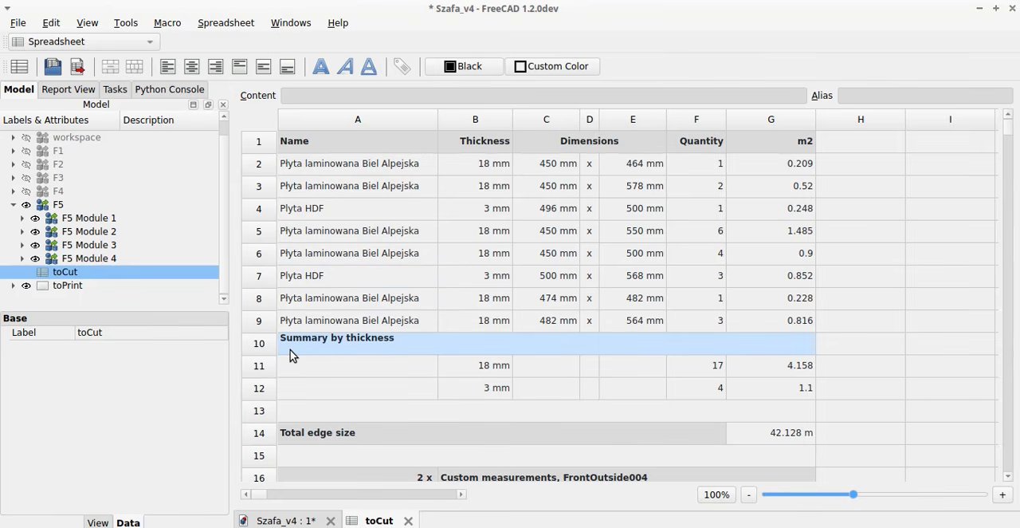
pyautogui.click(408, 520)
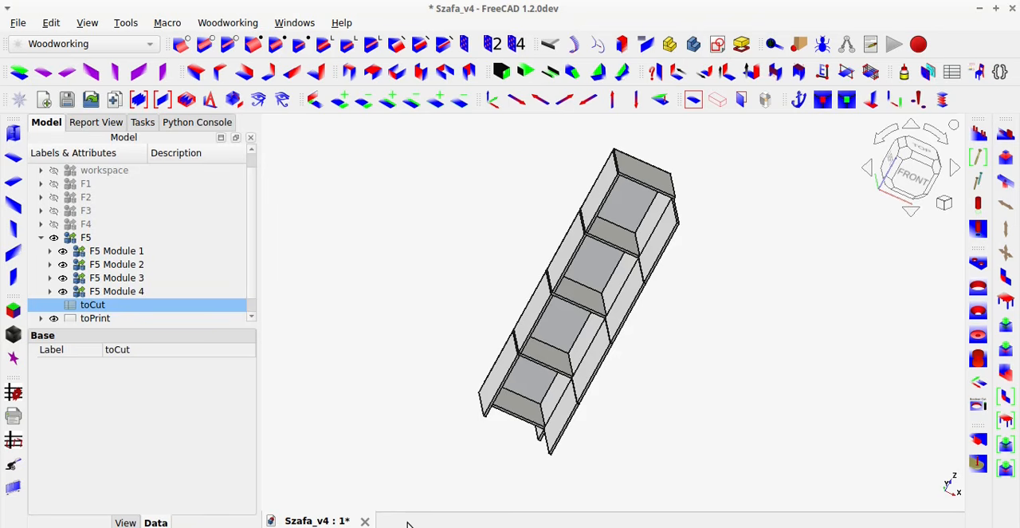
# Select the back panel of F5 Module 2 in the model and inspect its material description.
pyautogui.moveTo(542, 328); pyautogui.dragTo(515, 316)
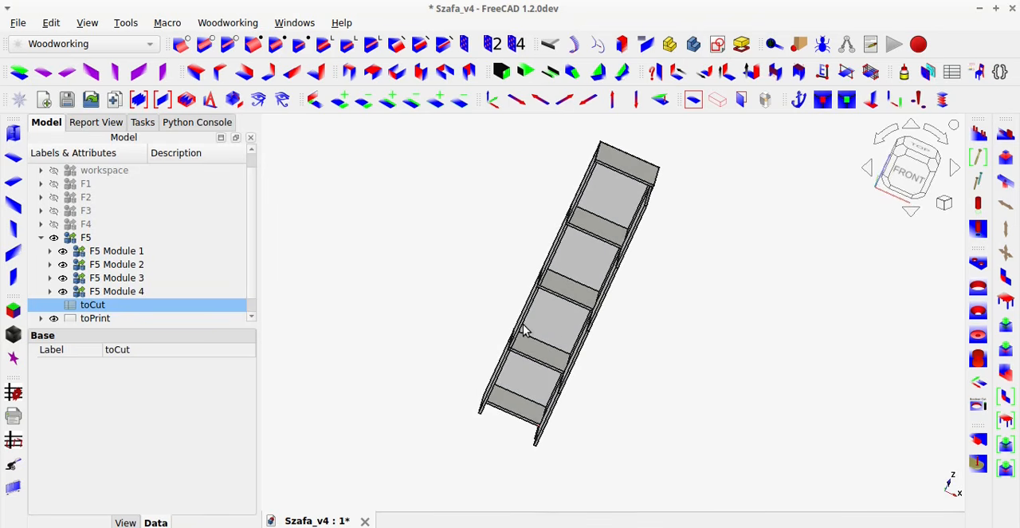
pyautogui.click(554, 330)
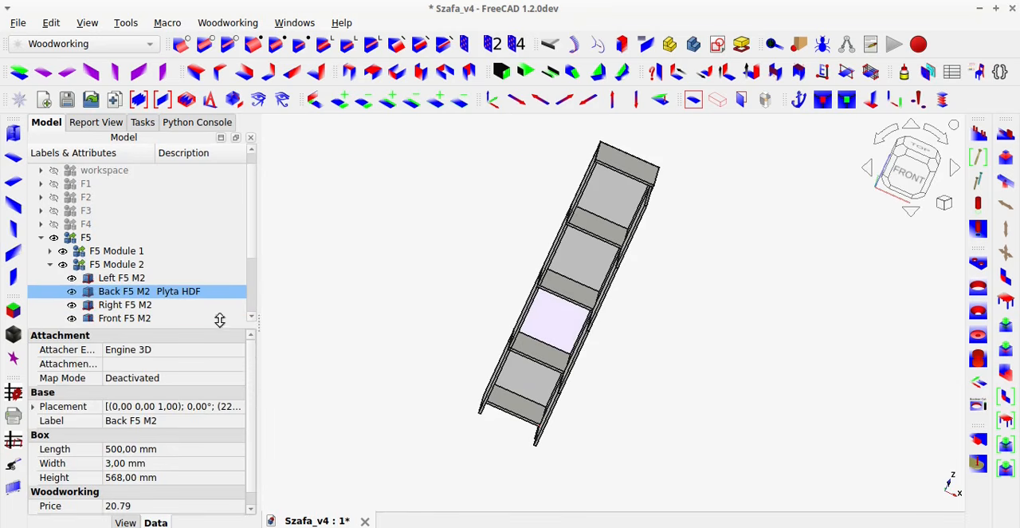
pyautogui.click(408, 295)
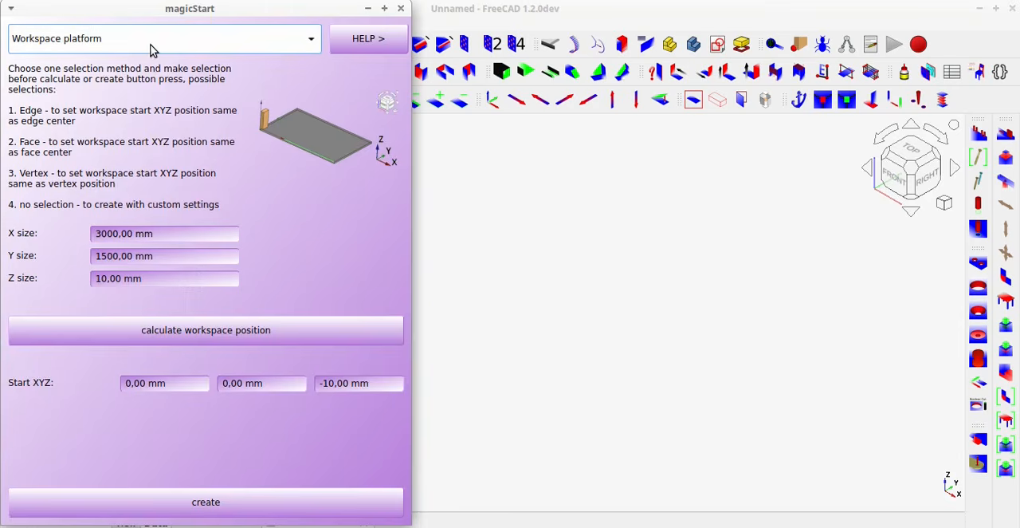
# Create a Storage module ( front outside, back inside, veneer ) with magicStart in the new document and open its front.
pyautogui.click(151, 36)
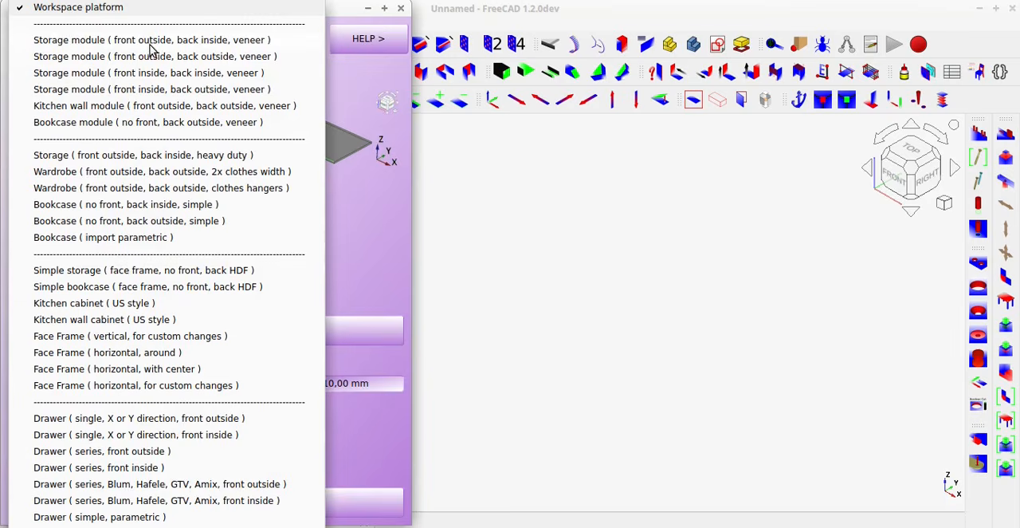
pyautogui.click(150, 44)
pyautogui.click(335, 506)
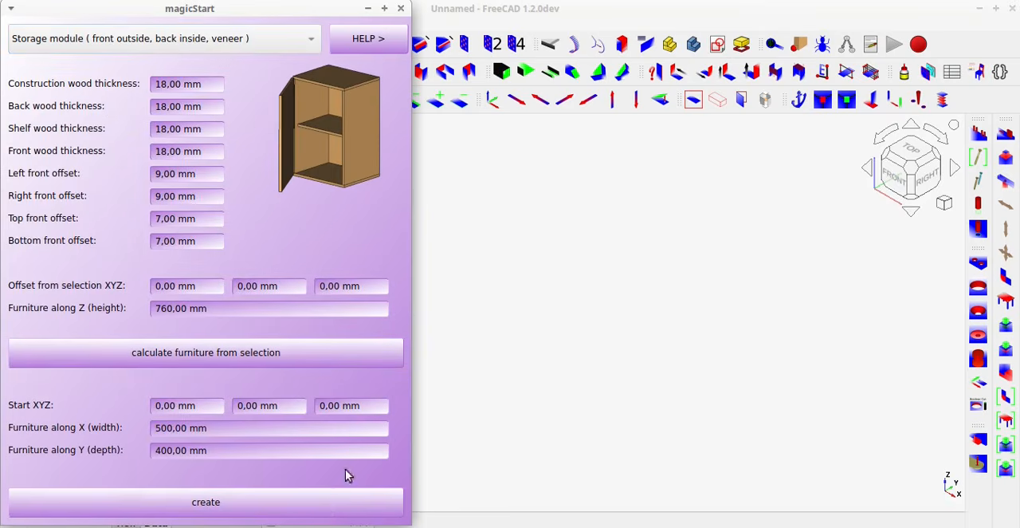
pyautogui.click(401, 9)
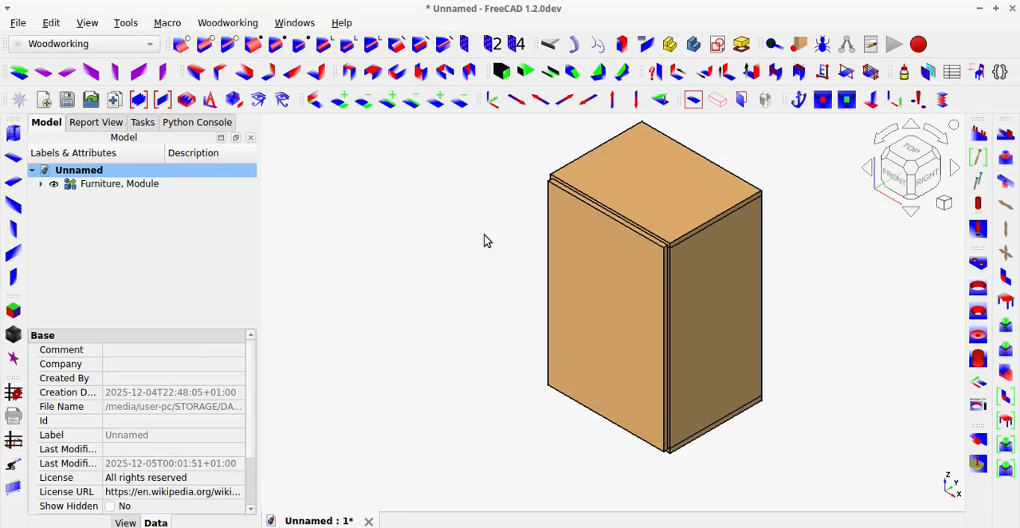
pyautogui.click(739, 102)
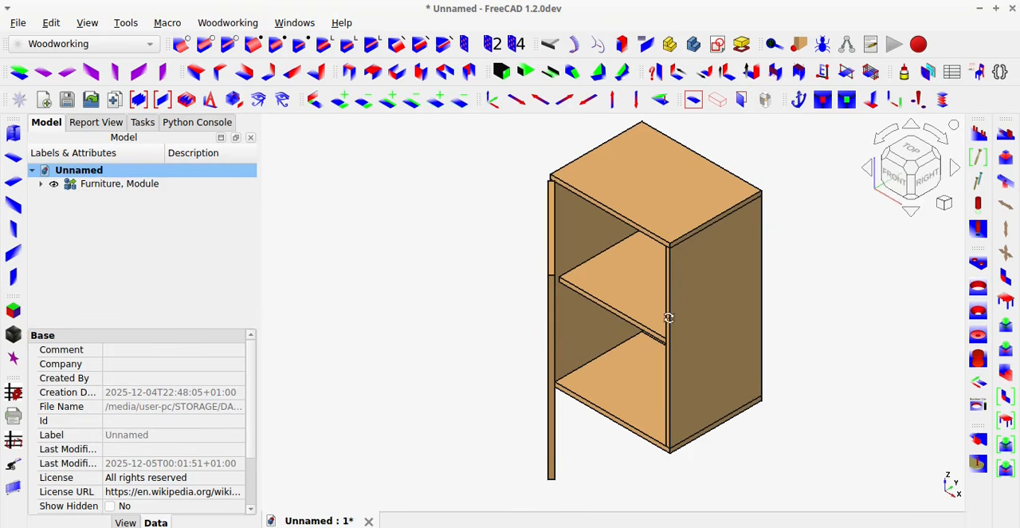
pyautogui.moveTo(667, 314)
pyautogui.mouseDown(button='middle')
pyautogui.moveTo(736, 273)
pyautogui.moveTo(604, 311)
pyautogui.moveTo(476, 314)
pyautogui.moveTo(665, 306)
pyautogui.mouseUp(button='middle')
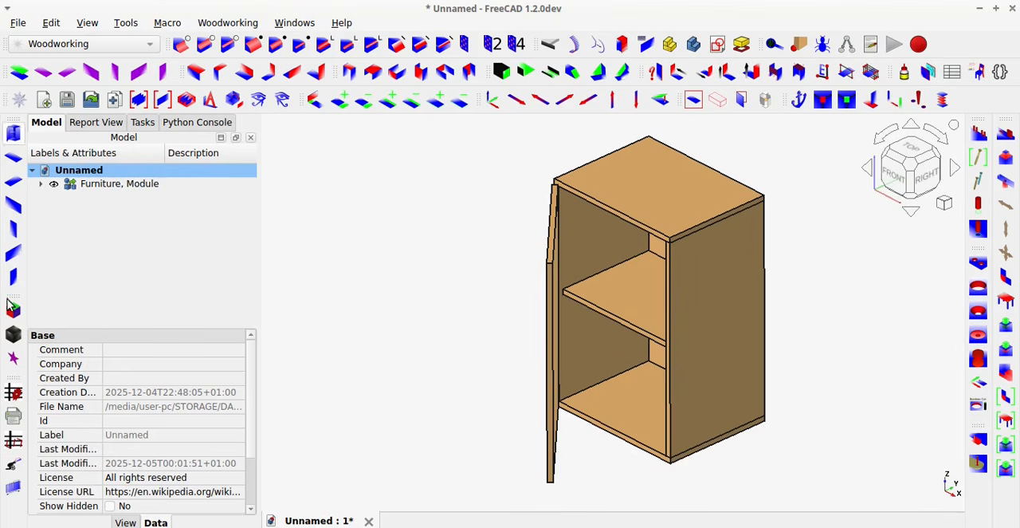
# Check the default wood description in magicSettings and close the settings.
pyautogui.click(13, 105)
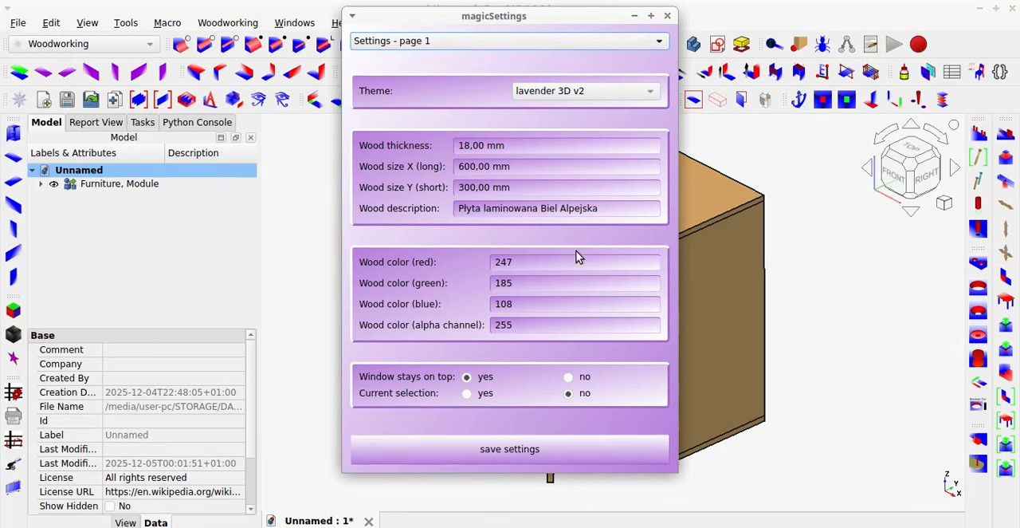
pyautogui.moveTo(611, 212); pyautogui.dragTo(433, 212)
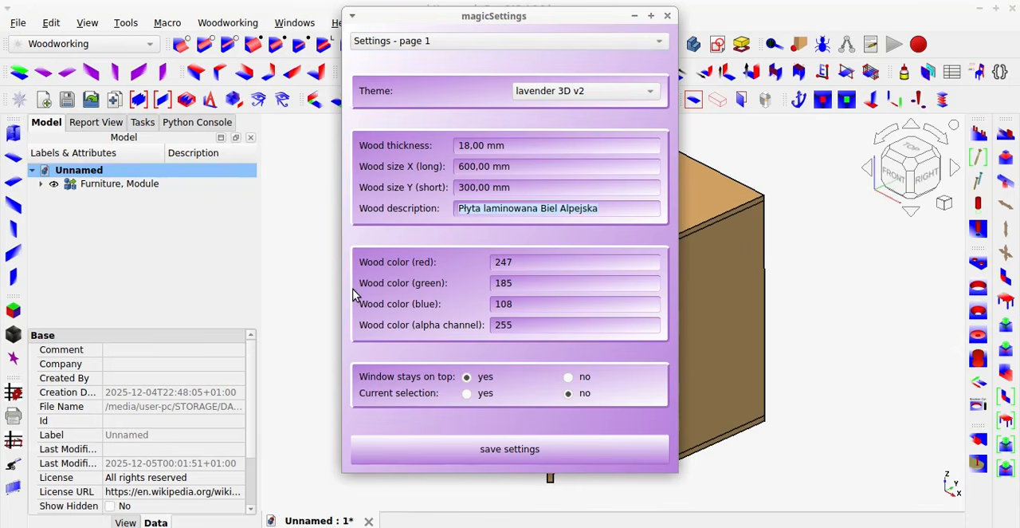
pyautogui.click(668, 16)
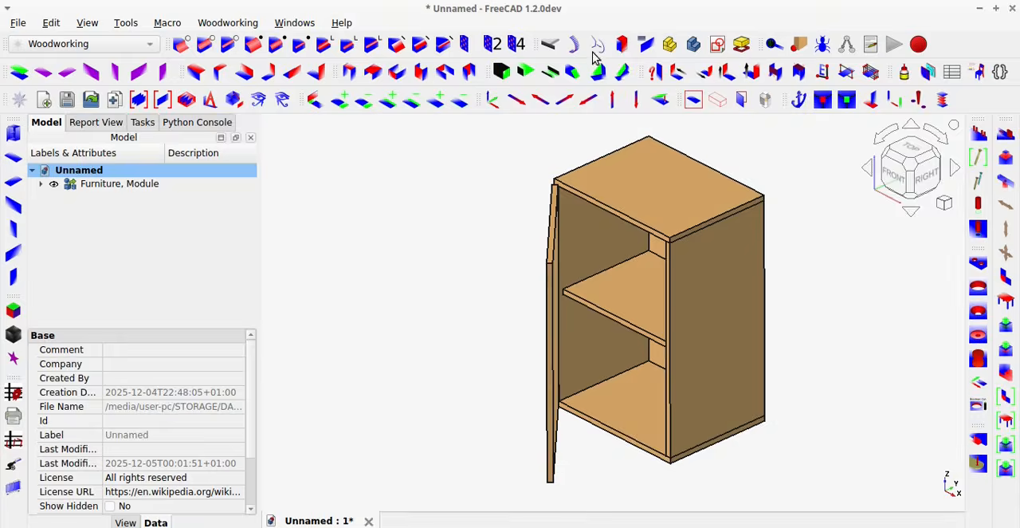
# Generate a getDimensions cut-list for the storage module with main report m - material description.
pyautogui.click(18, 397)
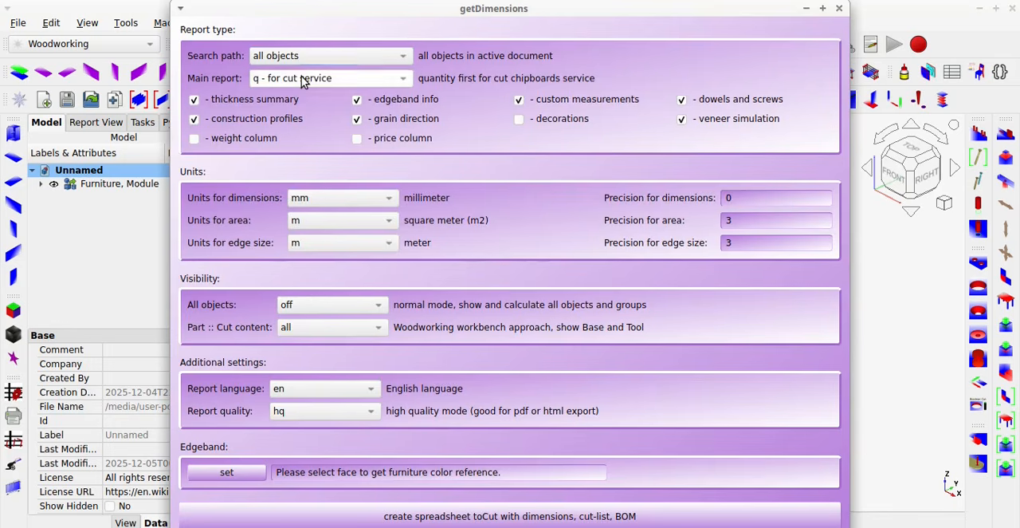
pyautogui.click(303, 80)
pyautogui.click(319, 130)
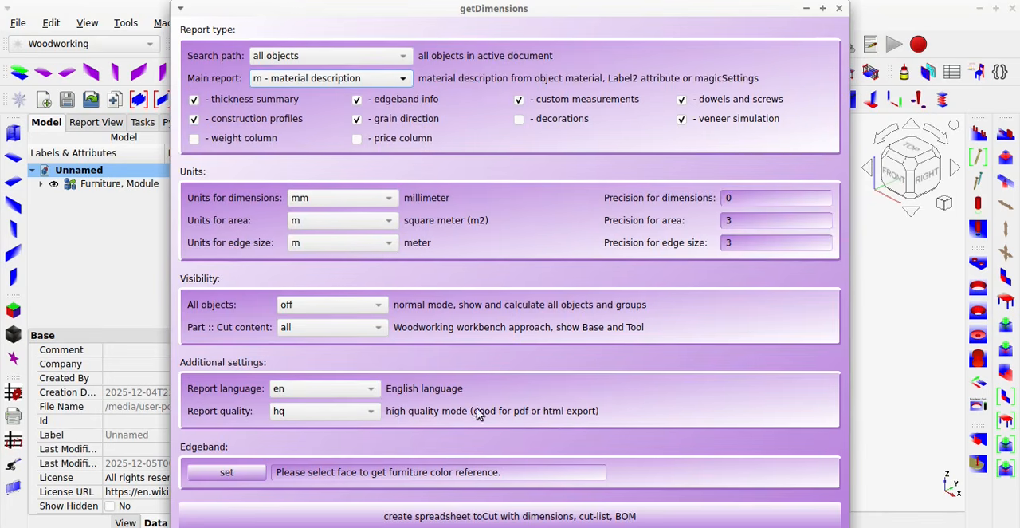
pyautogui.click(574, 519)
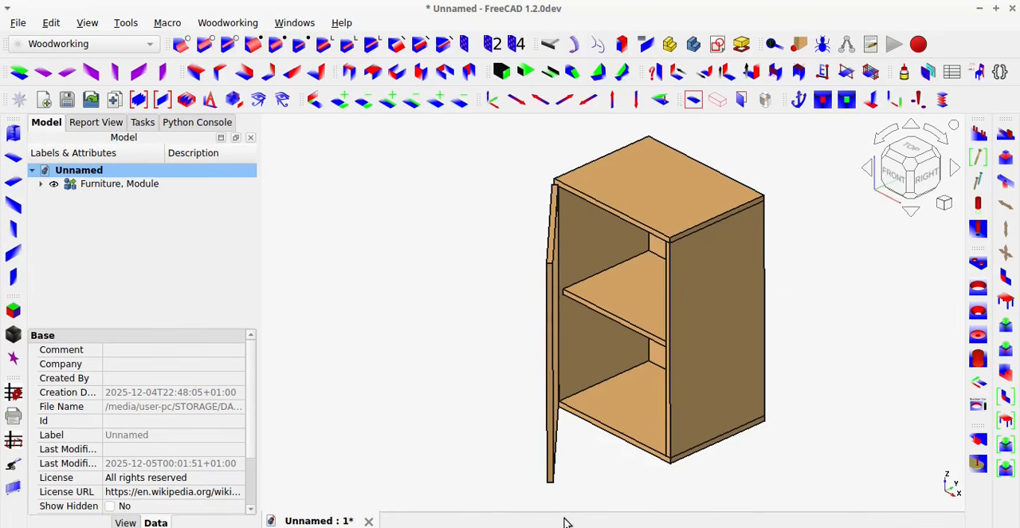
# Open the storage module's toCut spreadsheet, examine the material name given to each board and close it.
pyautogui.click(88, 197)
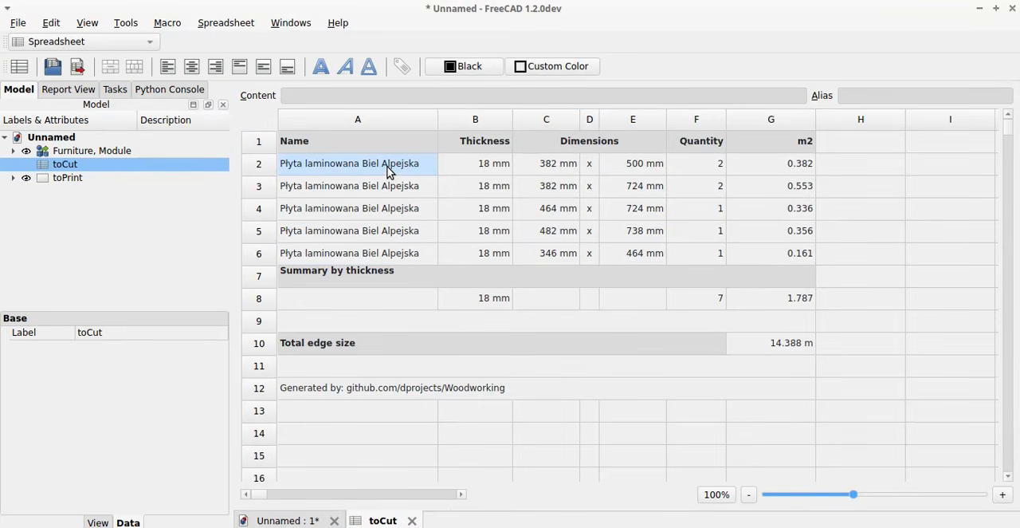
pyautogui.moveTo(389, 172); pyautogui.dragTo(383, 256)
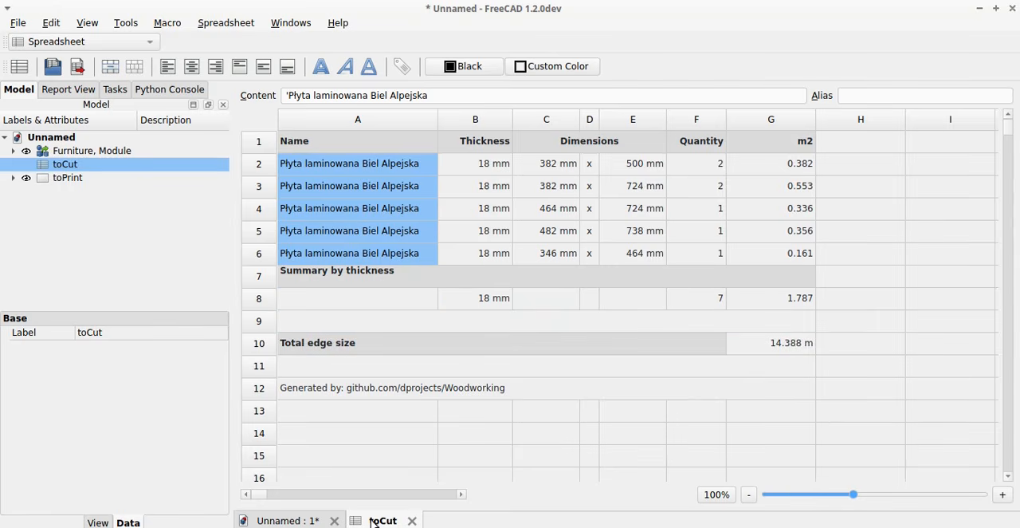
pyautogui.click(410, 520)
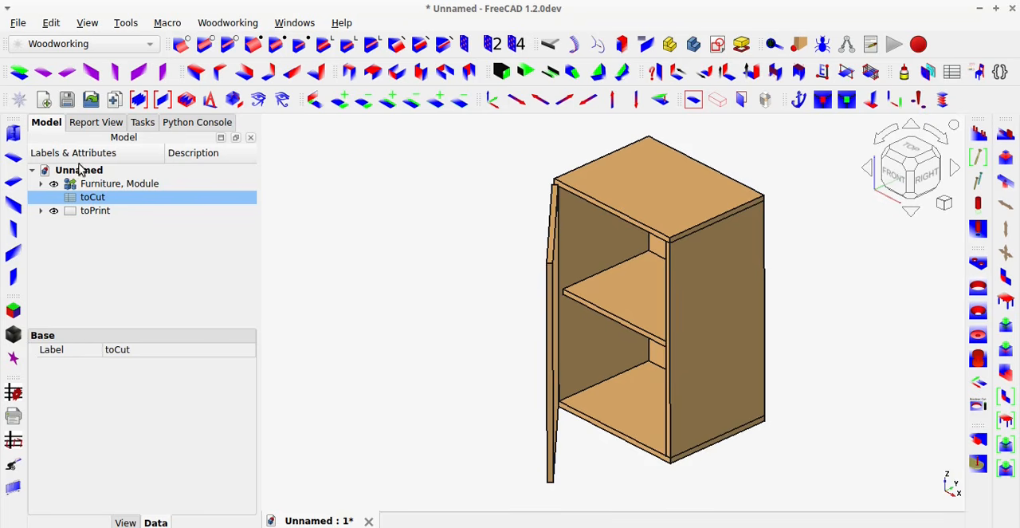
# Set the default wood description to White Oak in magicSettings and save the settings.
pyautogui.click(21, 102)
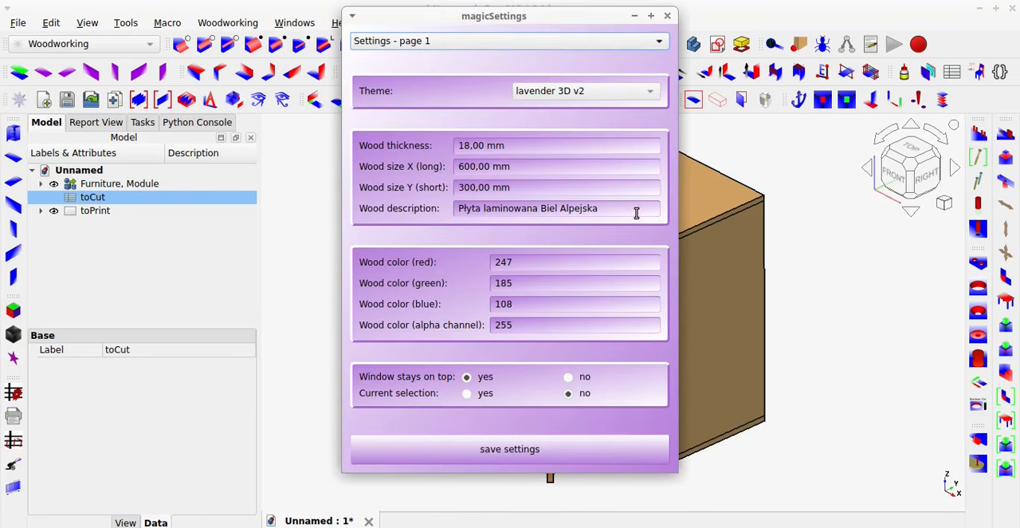
pyautogui.moveTo(635, 212); pyautogui.dragTo(382, 207)
pyautogui.write('White Oak')
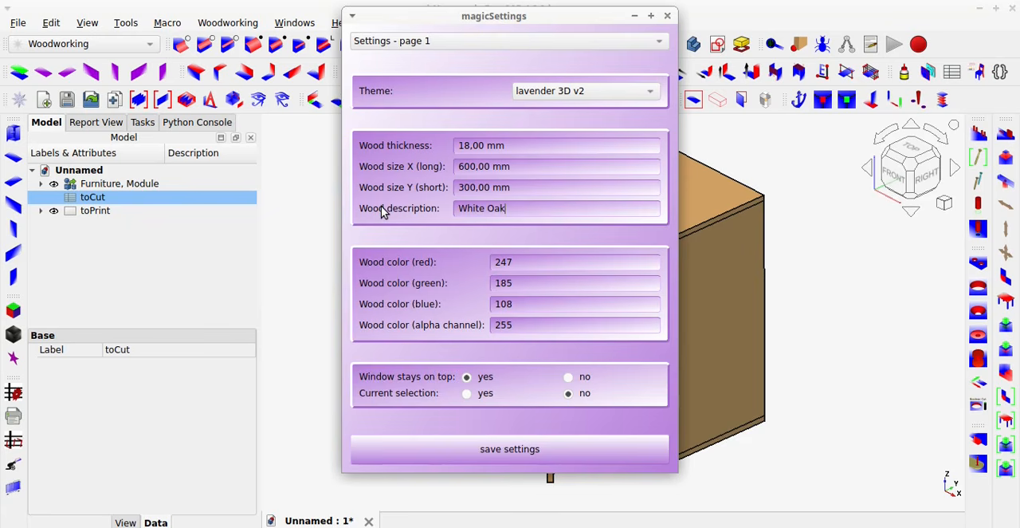
pyautogui.click(619, 449)
pyautogui.click(667, 16)
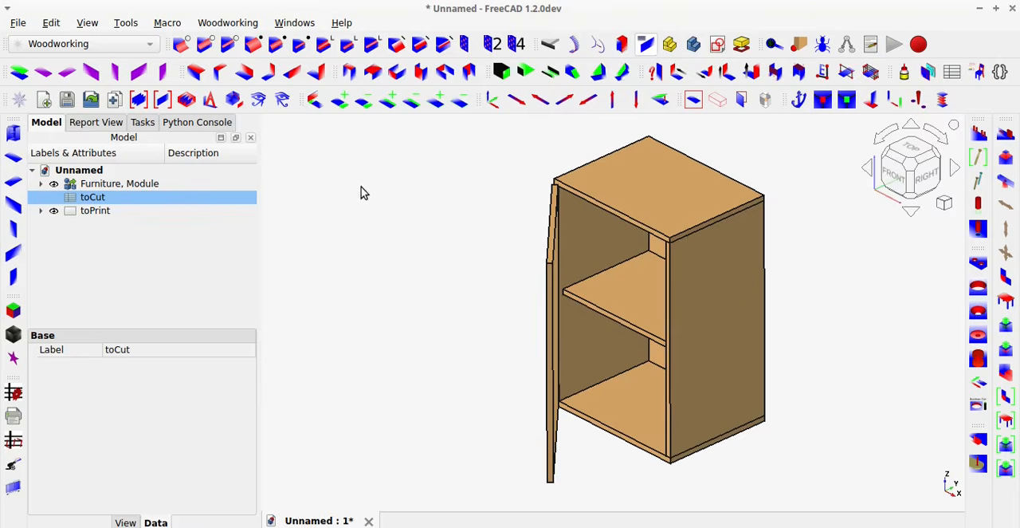
# Regenerate the storage module's getDimensions cut-list with main report m - material description after the default wood description change.
pyautogui.click(18, 394)
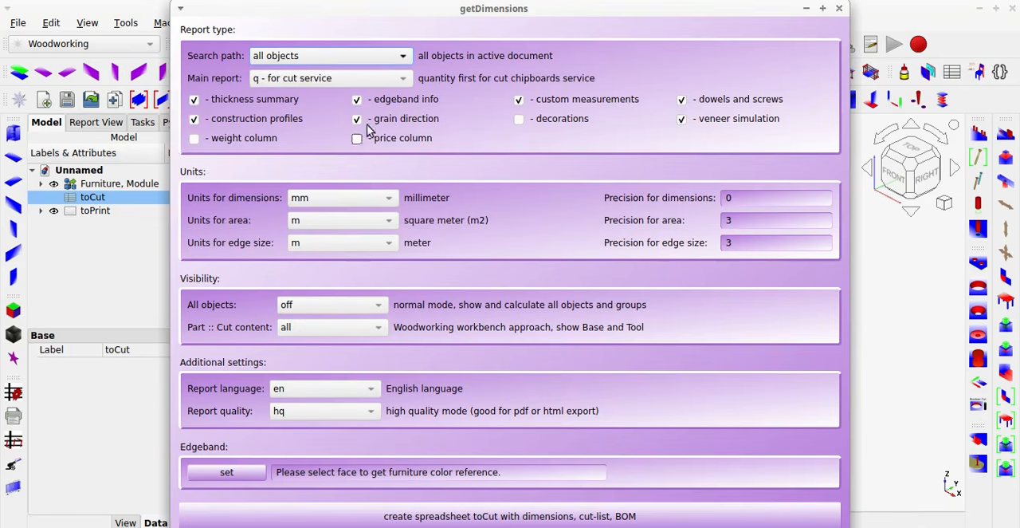
pyautogui.click(370, 80)
pyautogui.click(347, 130)
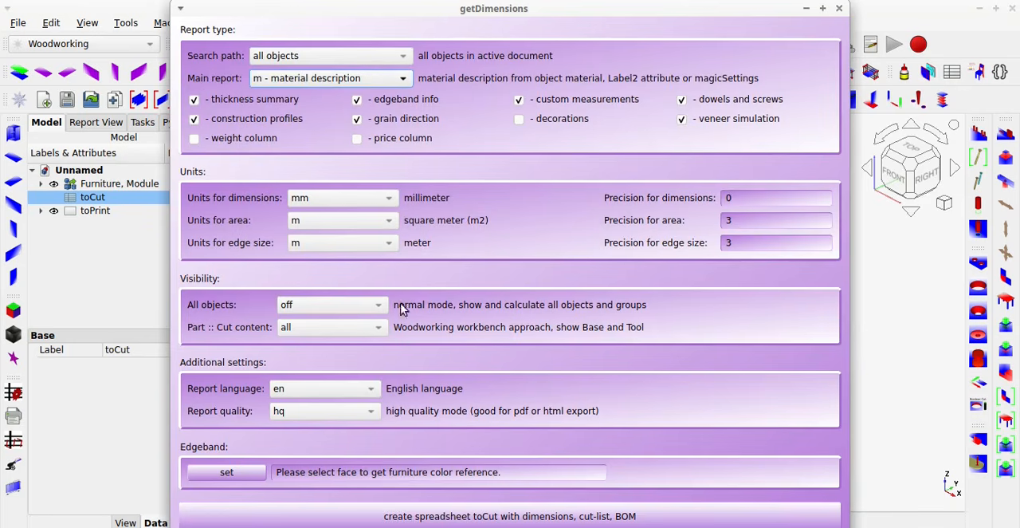
pyautogui.click(610, 516)
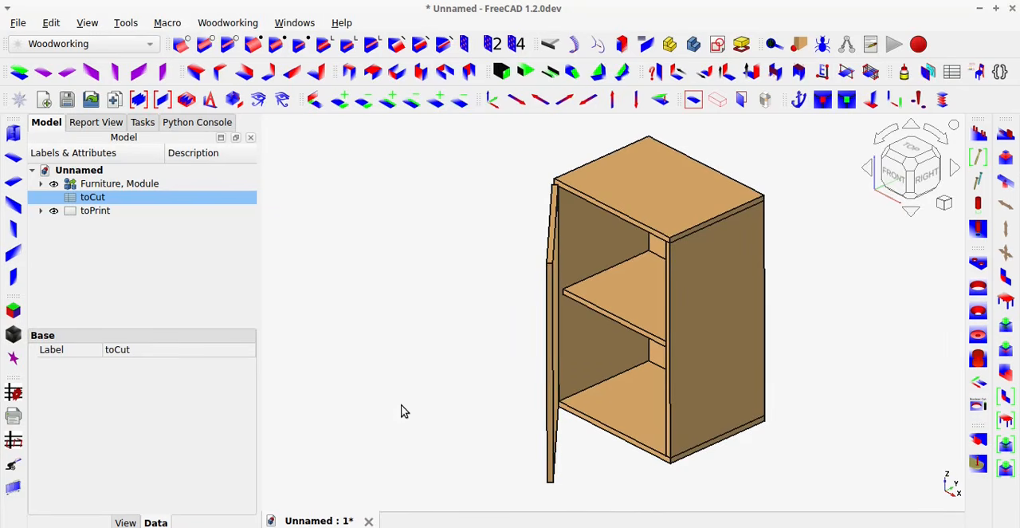
# Open the regenerated toCut spreadsheet, examine the names listed for the boards and close it.
pyautogui.click(101, 200)
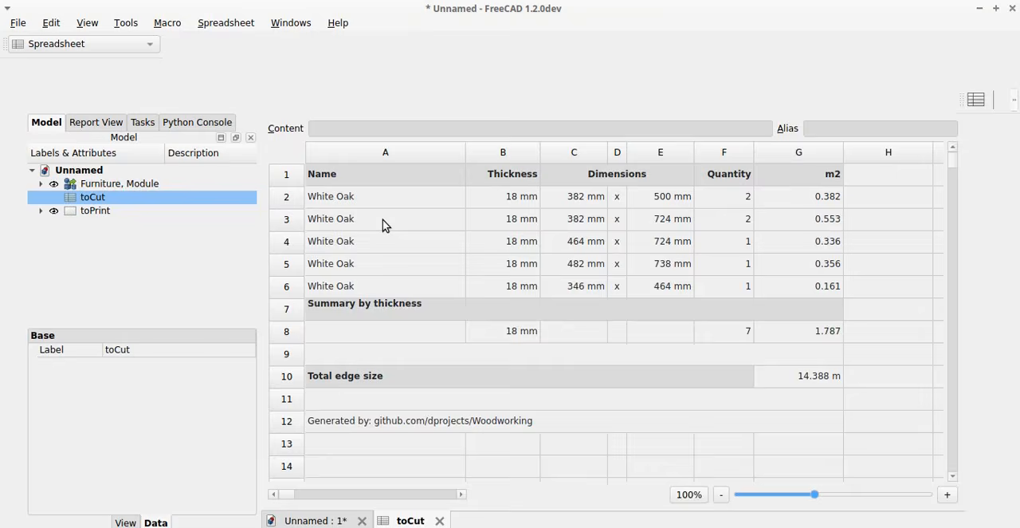
pyautogui.click(374, 213)
pyautogui.click(342, 173)
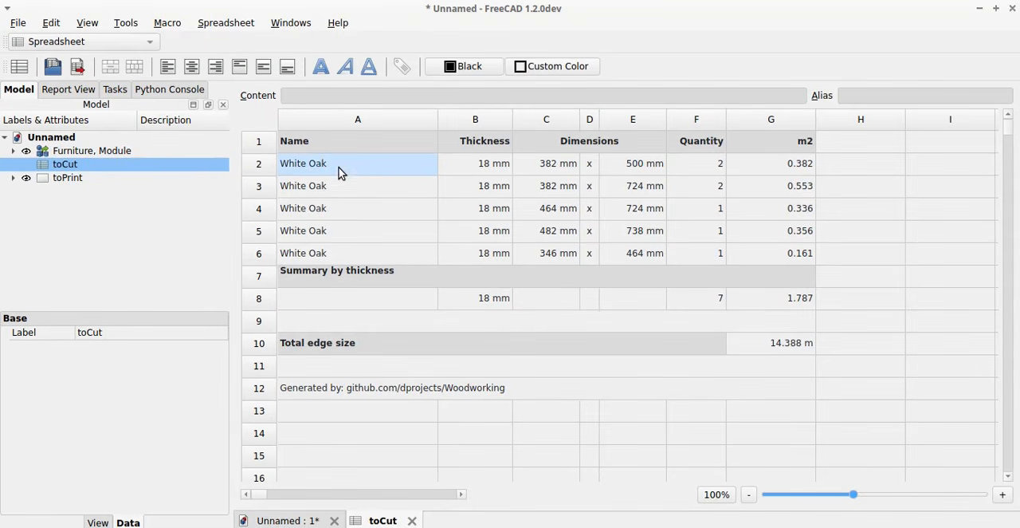
pyautogui.keyDown('shift'); pyautogui.click(338, 255); pyautogui.keyUp('shift')
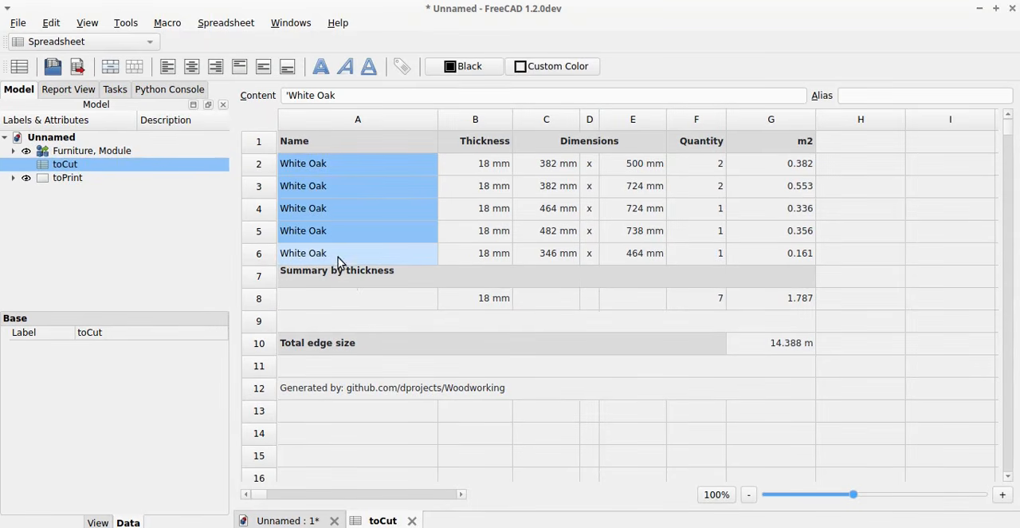
pyautogui.click(411, 521)
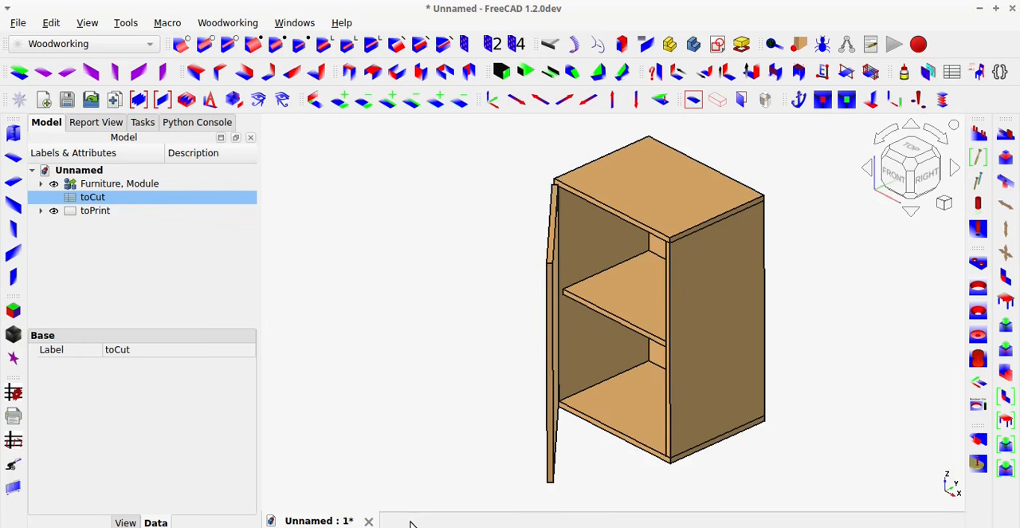
pyautogui.click(381, 388)
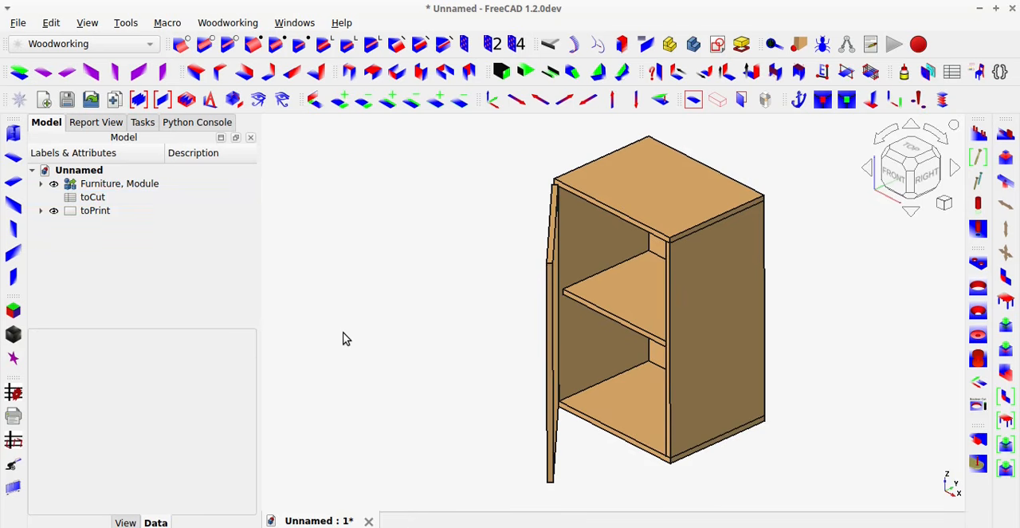
# Open the Parameter Editor, check the wWoodDescription value in the Woodworking group and close the editor.
pyautogui.click(133, 24)
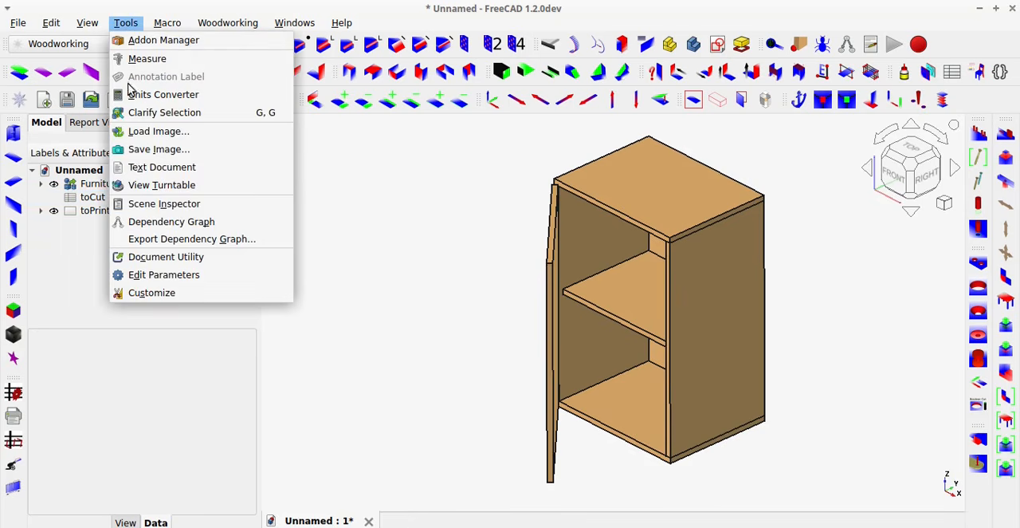
pyautogui.click(138, 273)
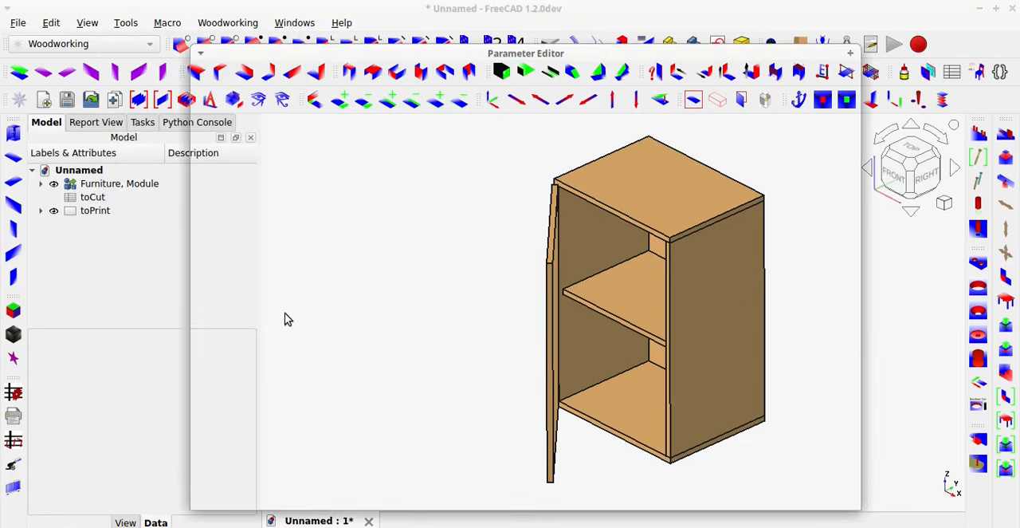
pyautogui.scroll(-2, 507, 335)
pyautogui.scroll(-5, 511, 337)
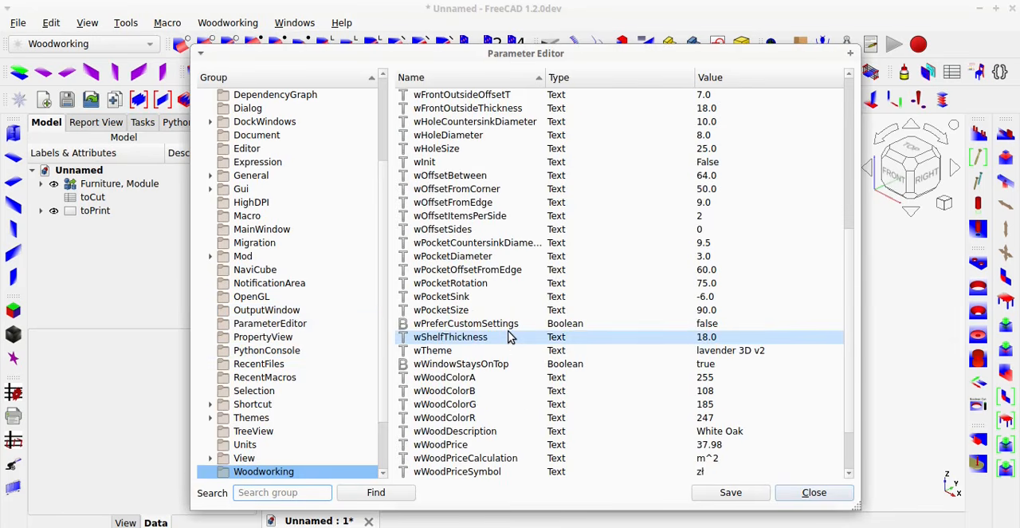
pyautogui.scroll(-2, 510, 338)
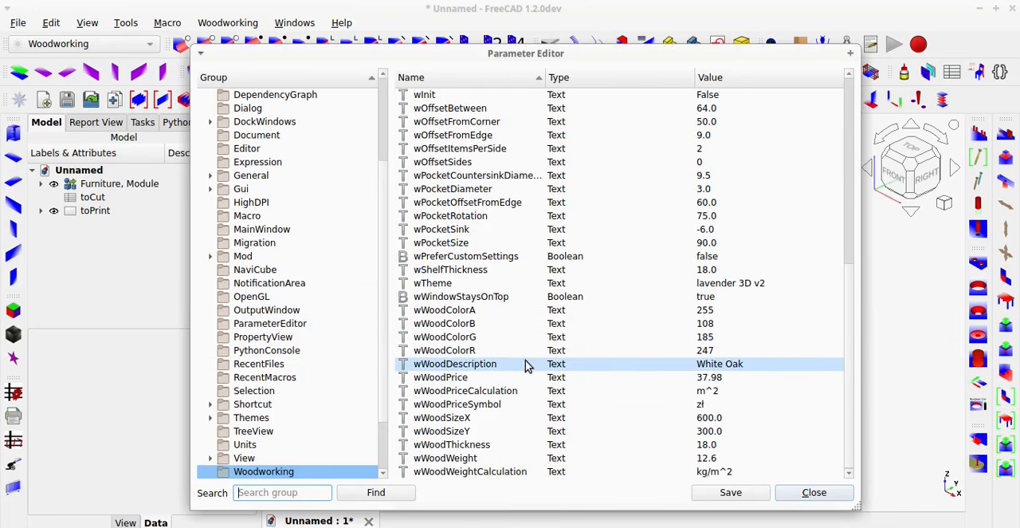
pyautogui.click(590, 365)
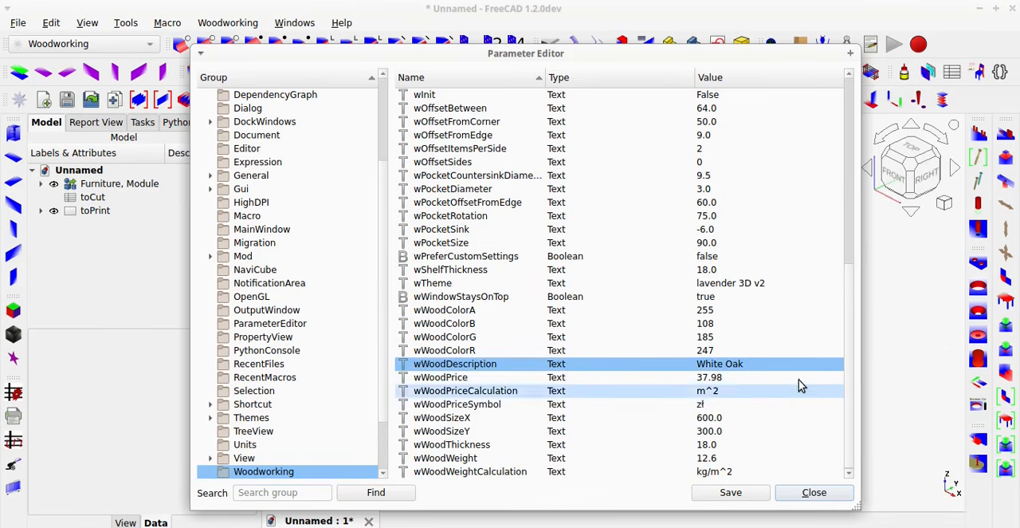
pyautogui.click(829, 496)
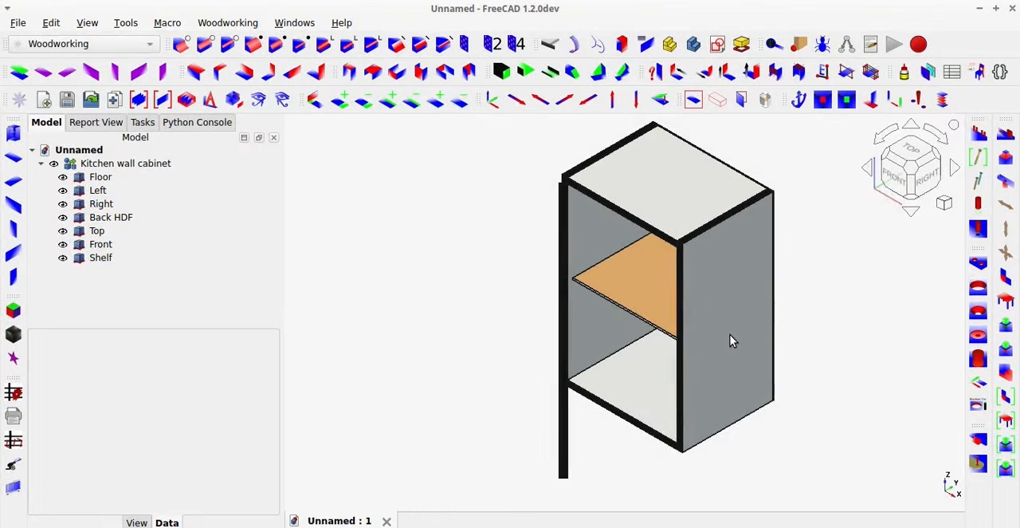
# Show the Description column in the kitchen wall cabinet's model tree.
pyautogui.moveTo(731, 341); pyautogui.dragTo(596, 360, button='middle')
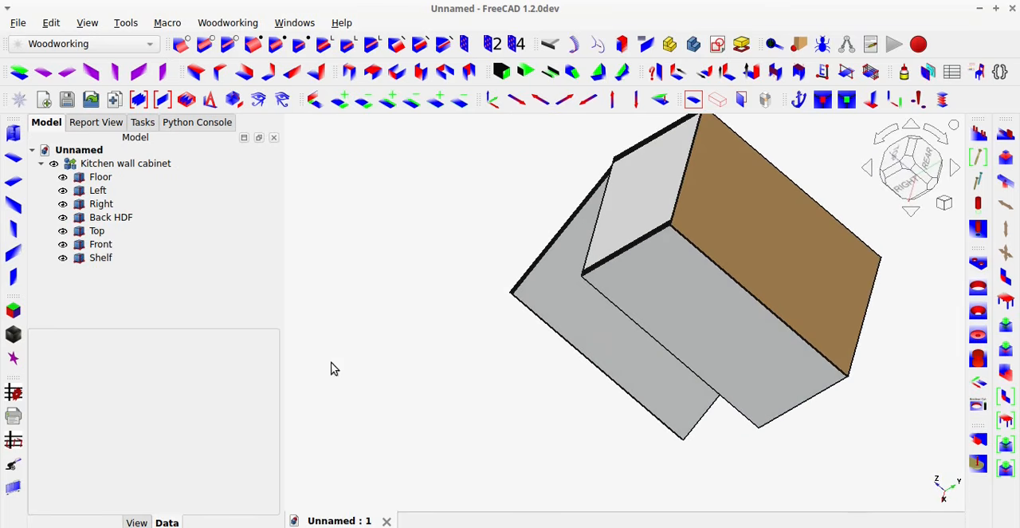
pyautogui.rightClick(195, 305)
pyautogui.moveTo(224, 370)
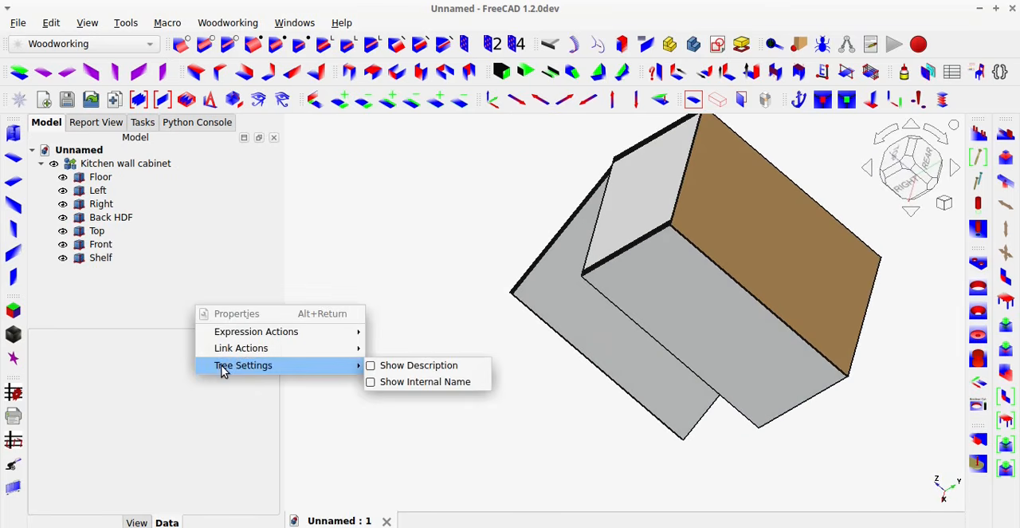
pyautogui.click(376, 366)
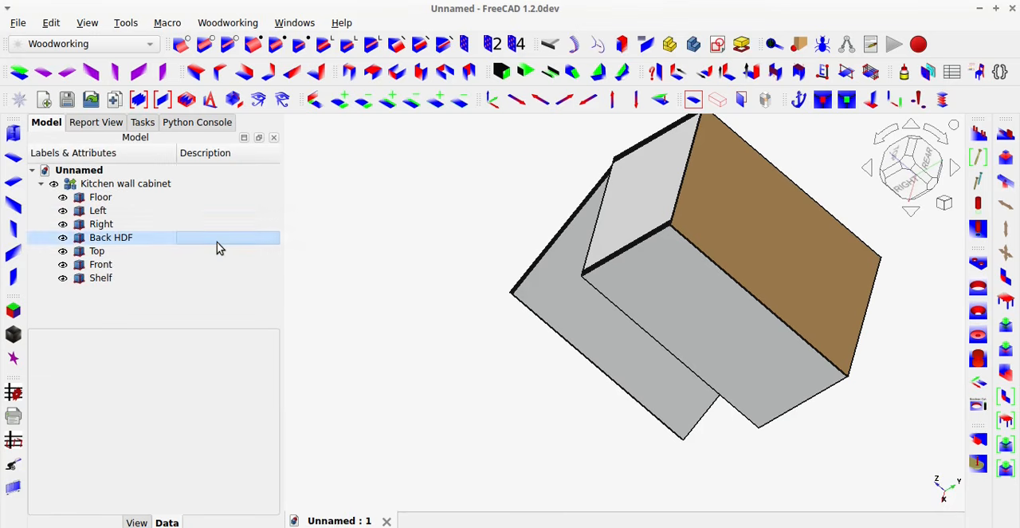
# Set the description of the Back HDF panel to HDF board.
pyautogui.click(216, 242)
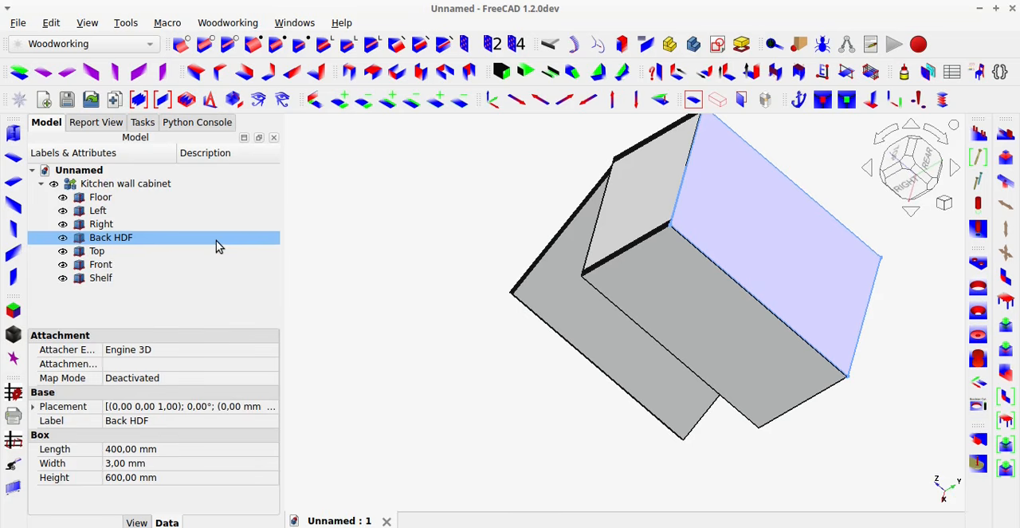
pyautogui.click(216, 240)
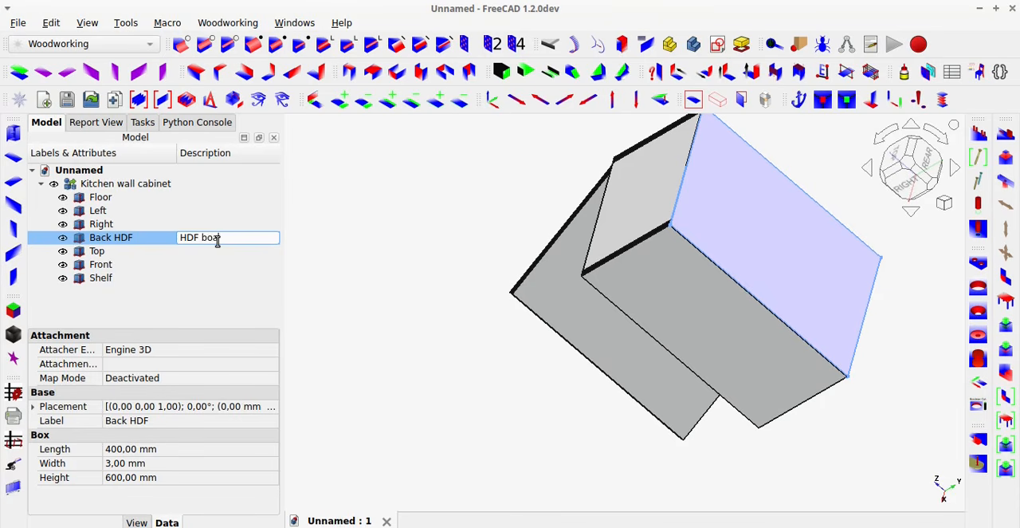
pyautogui.press('Return')
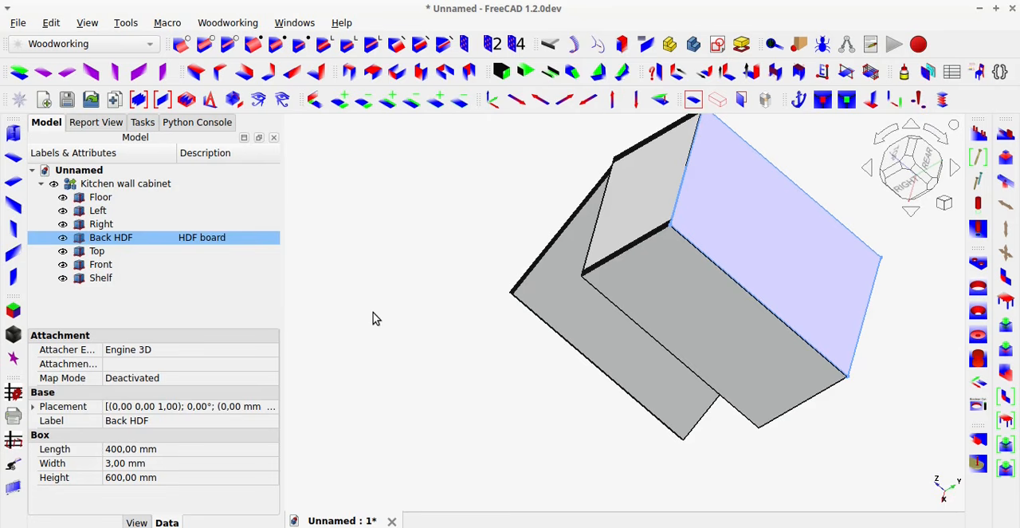
# Set the isometric view and select only the cabinet's Shelf.
pyautogui.press('0')
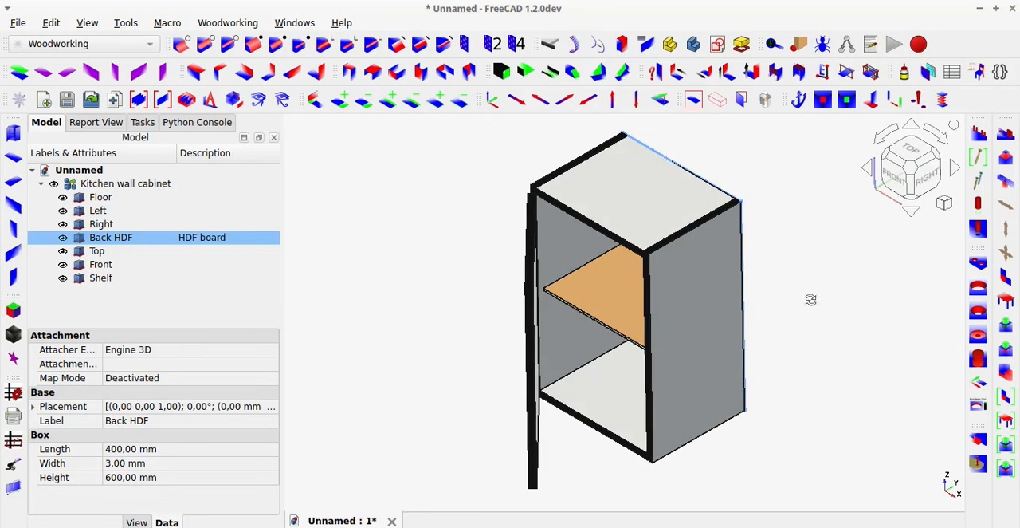
pyautogui.click(435, 365)
pyautogui.click(597, 300)
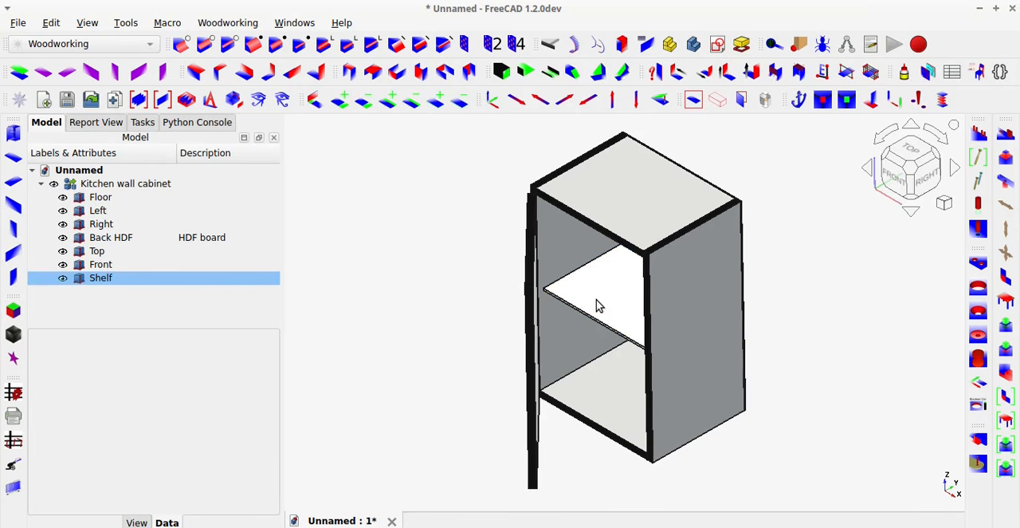
# Show the Shelf's hidden properties, look through them and hide them again.
pyautogui.rightClick(173, 505)
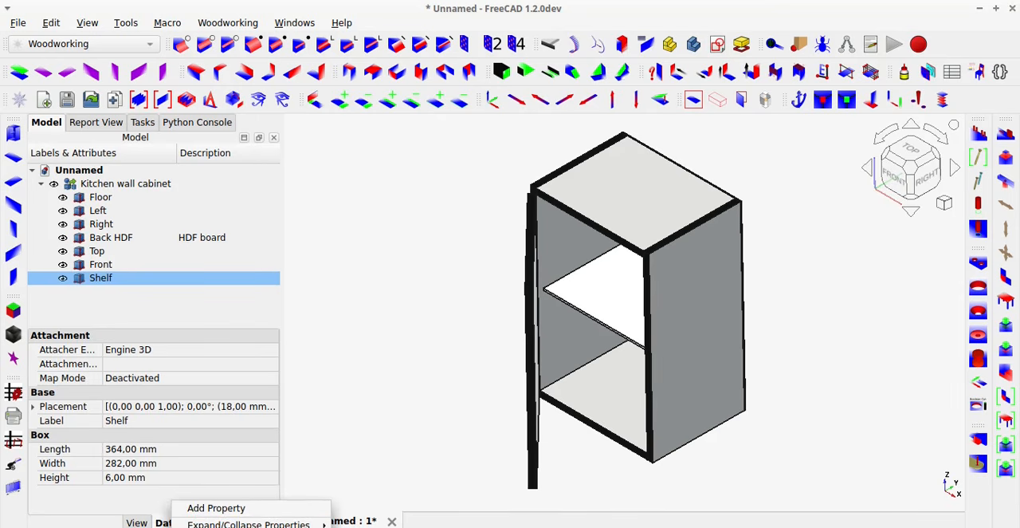
pyautogui.click(216, 527)
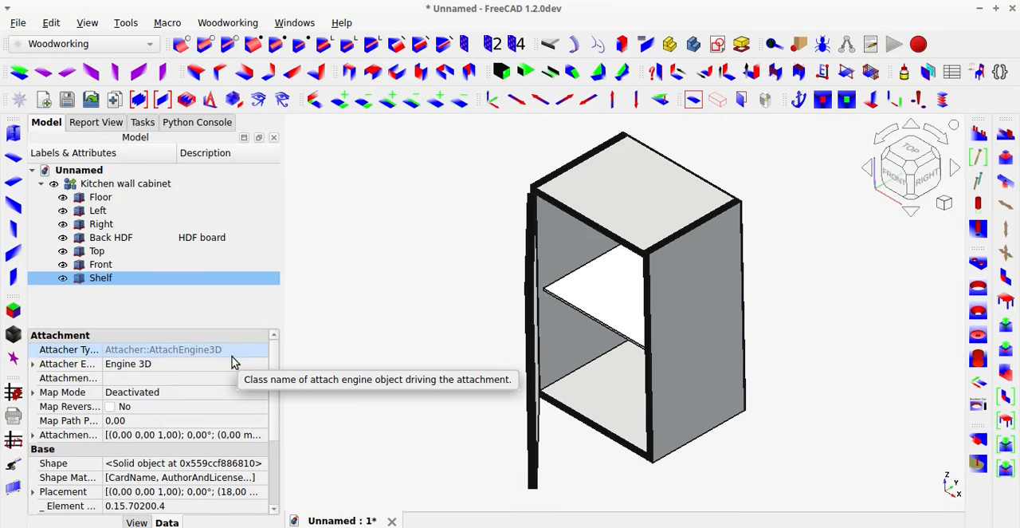
pyautogui.scroll(-2, 239, 435)
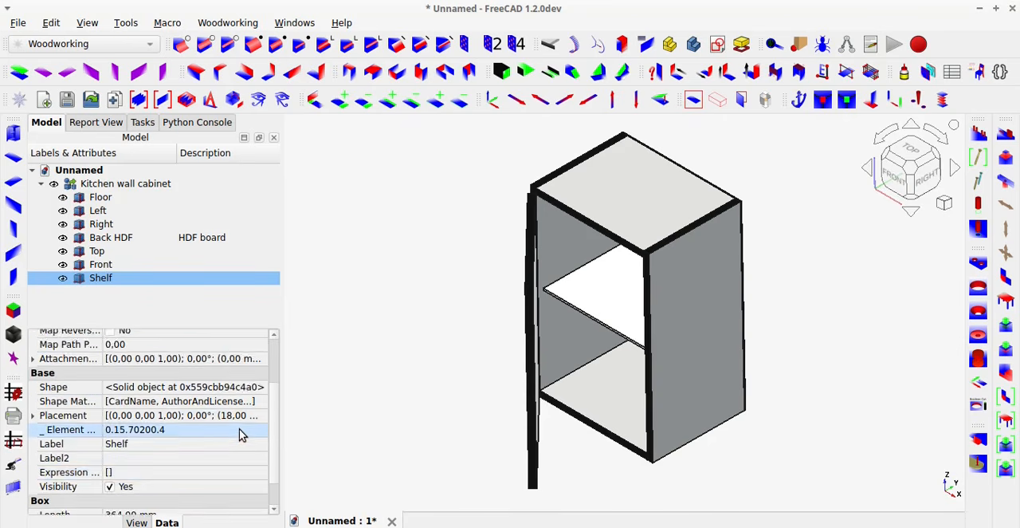
pyautogui.scroll(-1, 239, 429)
pyautogui.rightClick(231, 466)
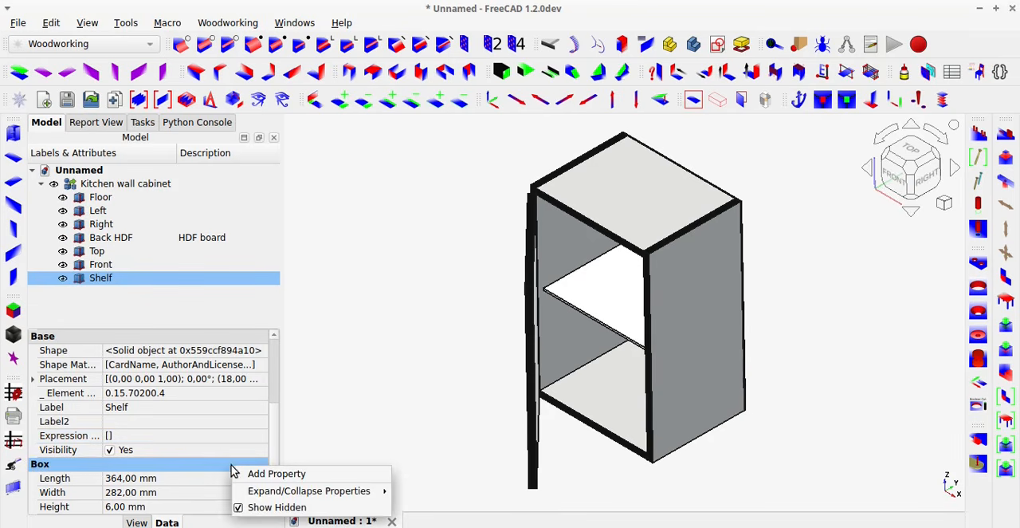
pyautogui.click(256, 508)
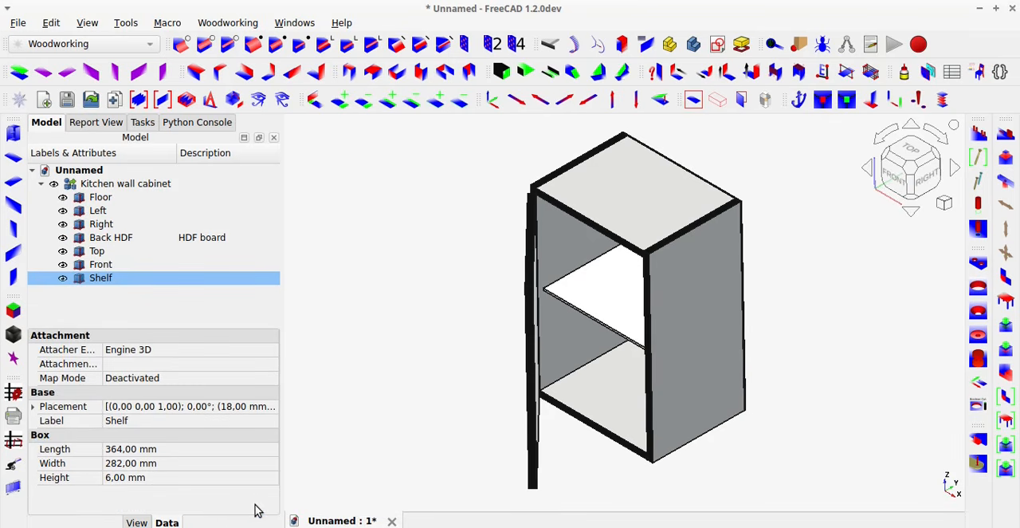
# Set the Shelf's hidden Label2 property to Plywood and save the document.
pyautogui.rightClick(231, 435)
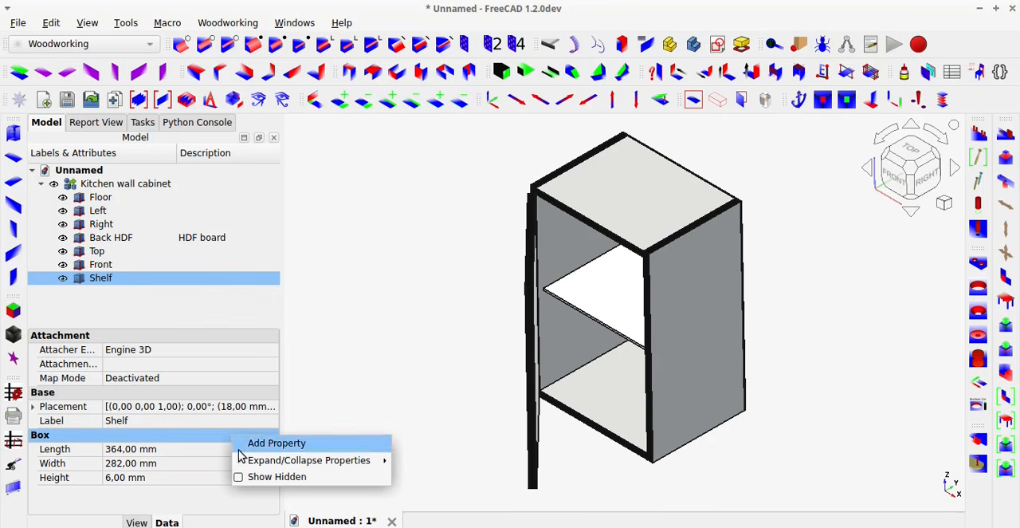
pyautogui.click(252, 477)
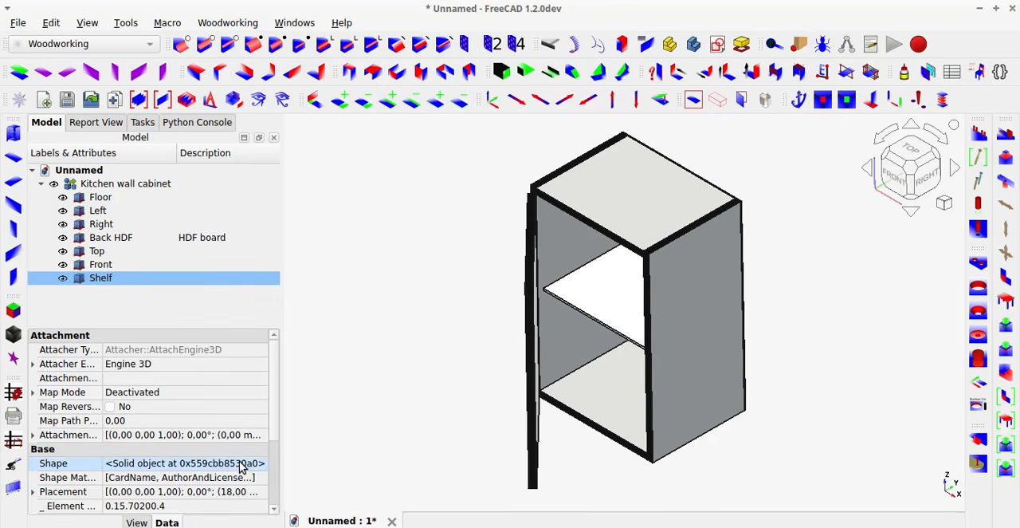
pyautogui.scroll(-3, 242, 466)
pyautogui.scroll(-1, 239, 461)
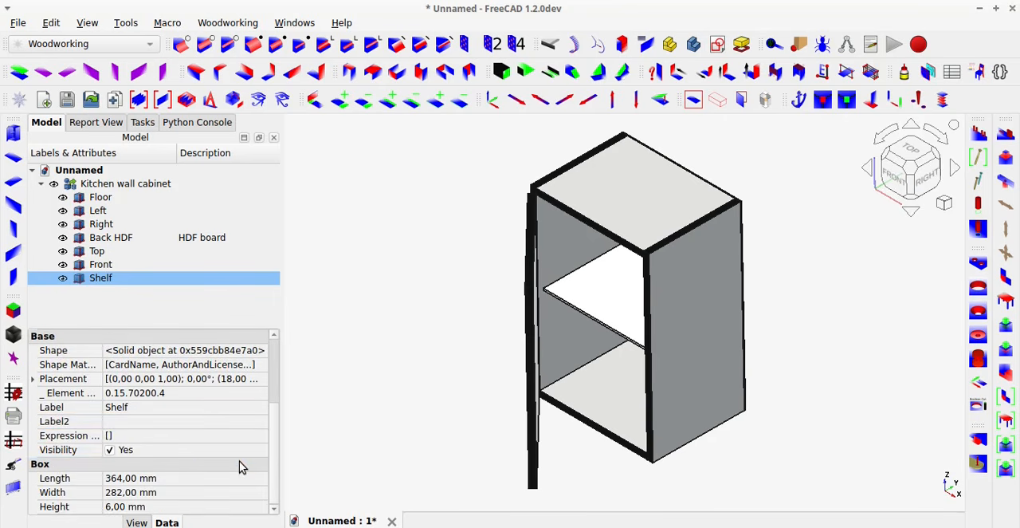
pyautogui.click(139, 419)
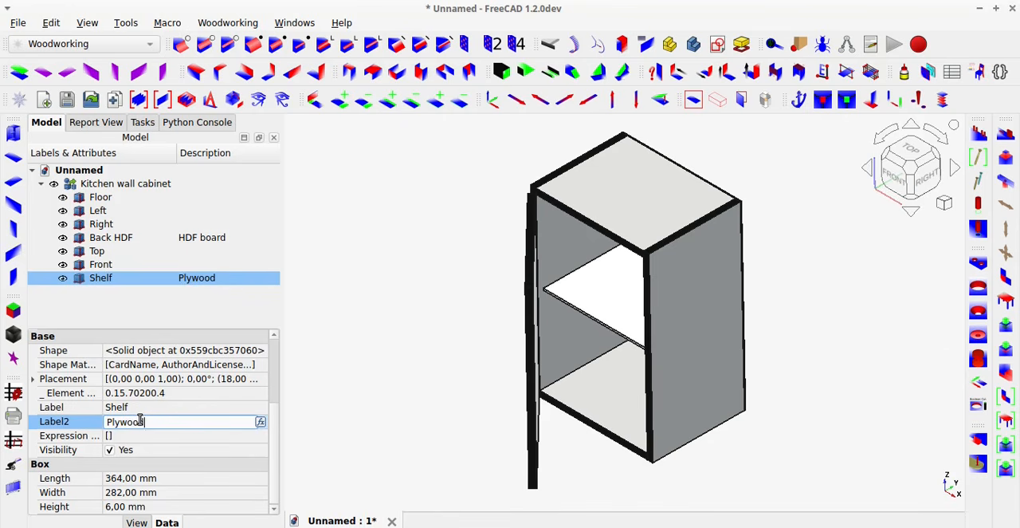
pyautogui.press('Return')
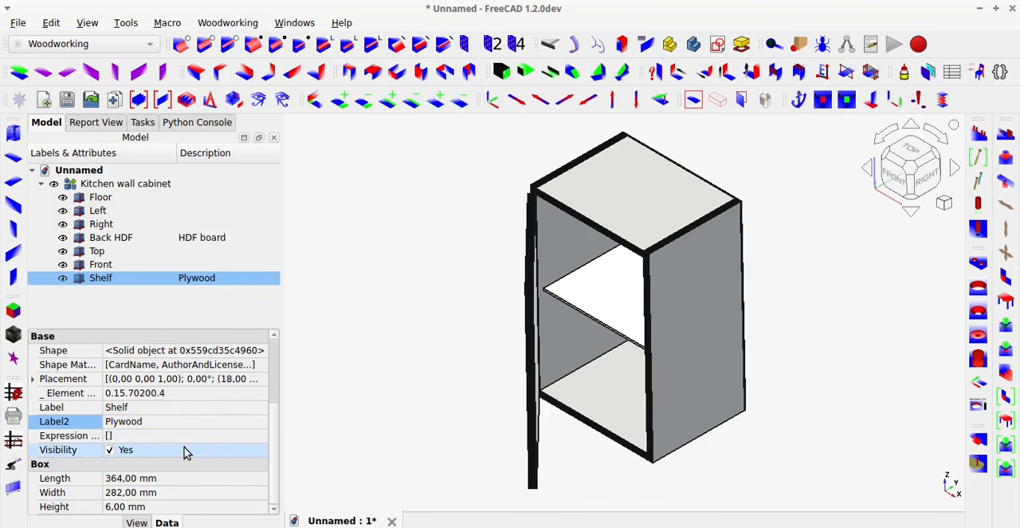
pyautogui.click(343, 308)
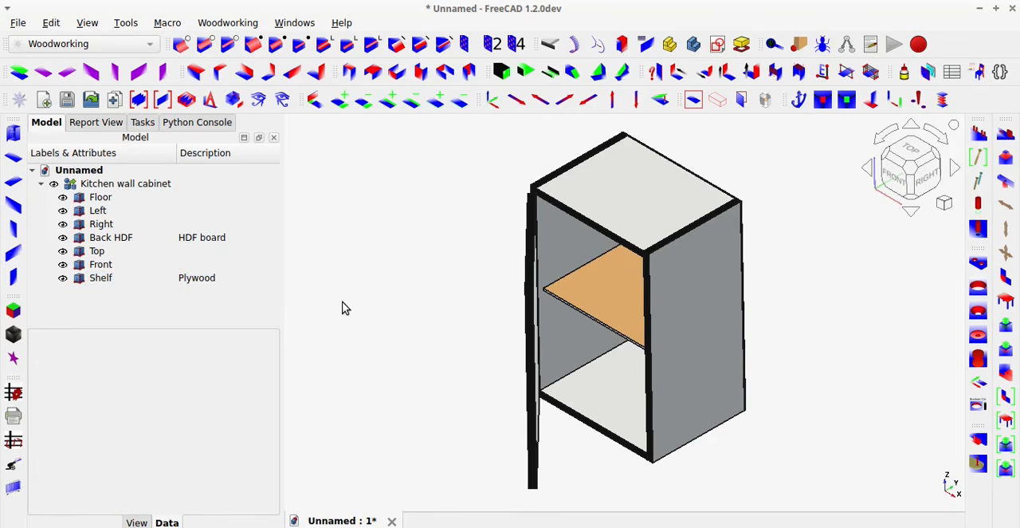
pyautogui.hotkey('ctrl', 's')
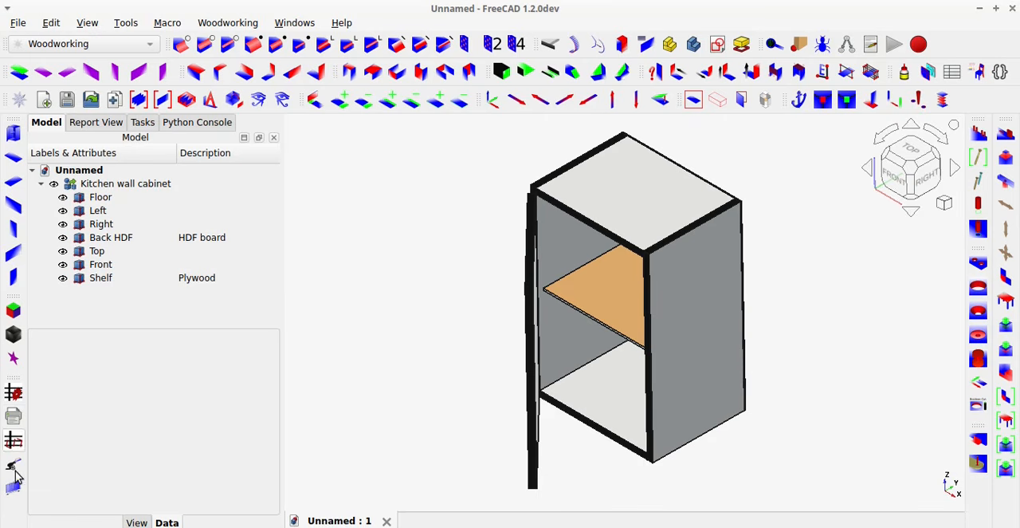
# Create a getDimensions cut-list spreadsheet for the kitchen wall cabinet with the main report set to m - material description.
pyautogui.click(19, 396)
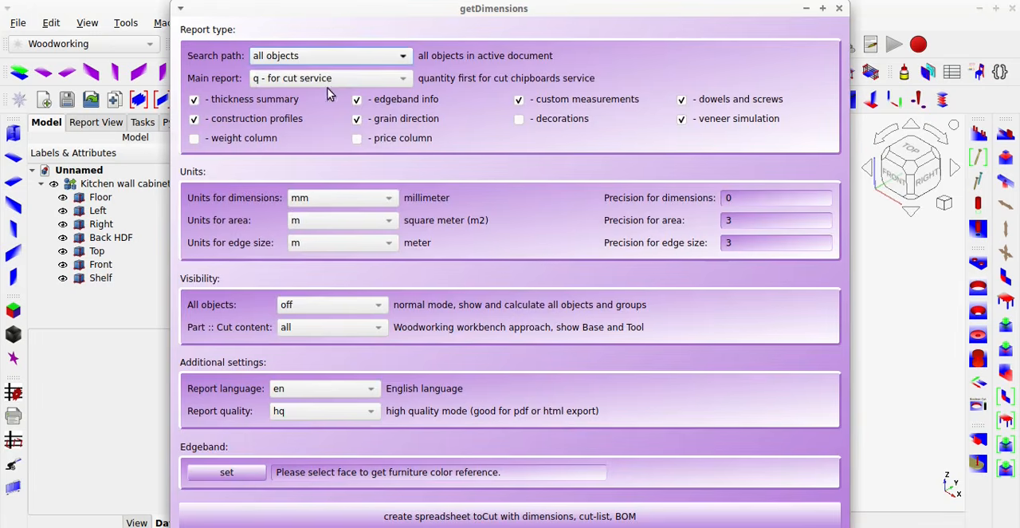
pyautogui.click(329, 78)
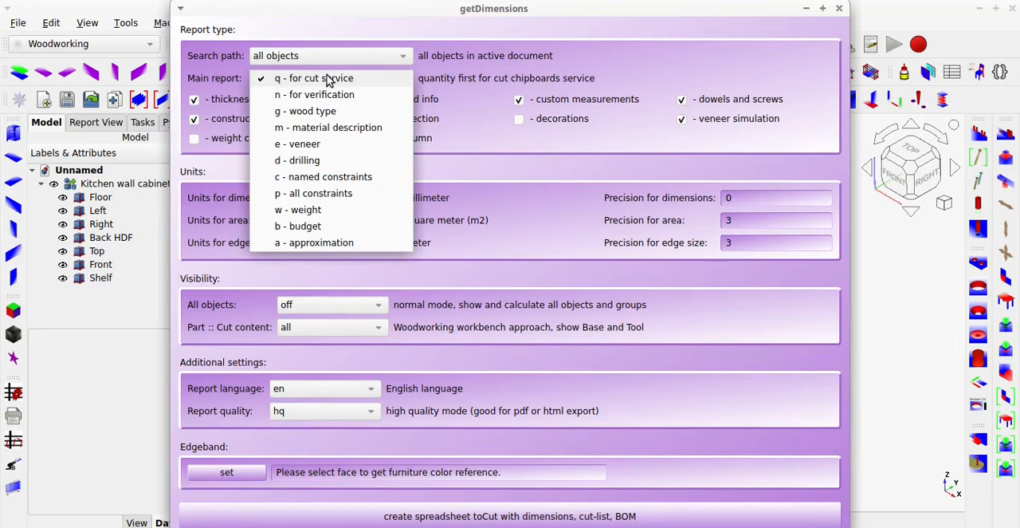
pyautogui.click(329, 128)
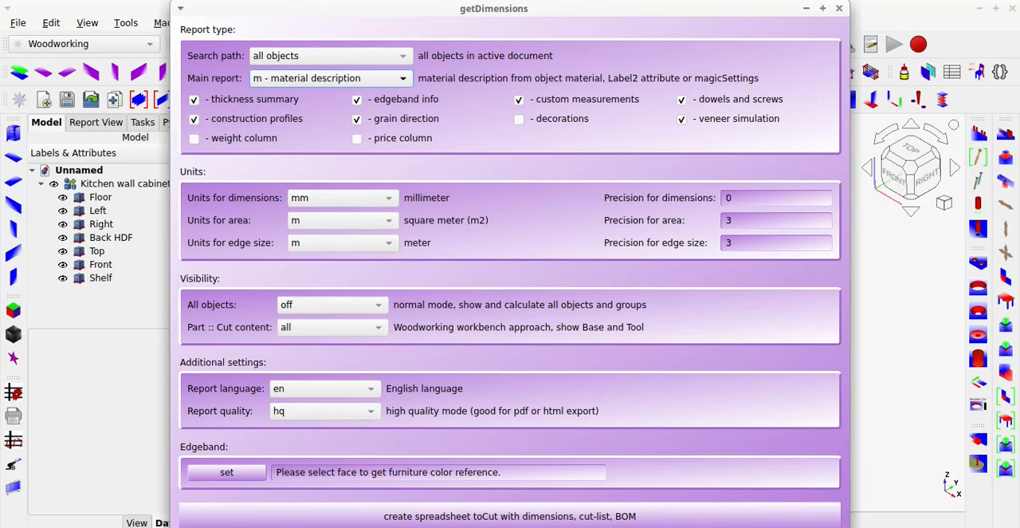
pyautogui.click(606, 516)
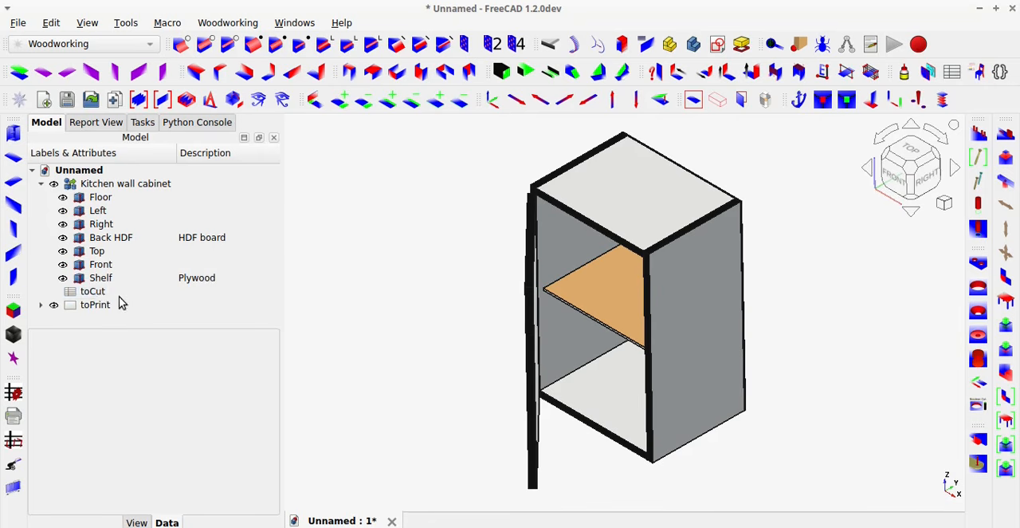
# Open the kitchen wall cabinet's toCut spreadsheet, review the material name listed for each part, and close it.
pyautogui.click(94, 294)
pyautogui.doubleClick(98, 294)
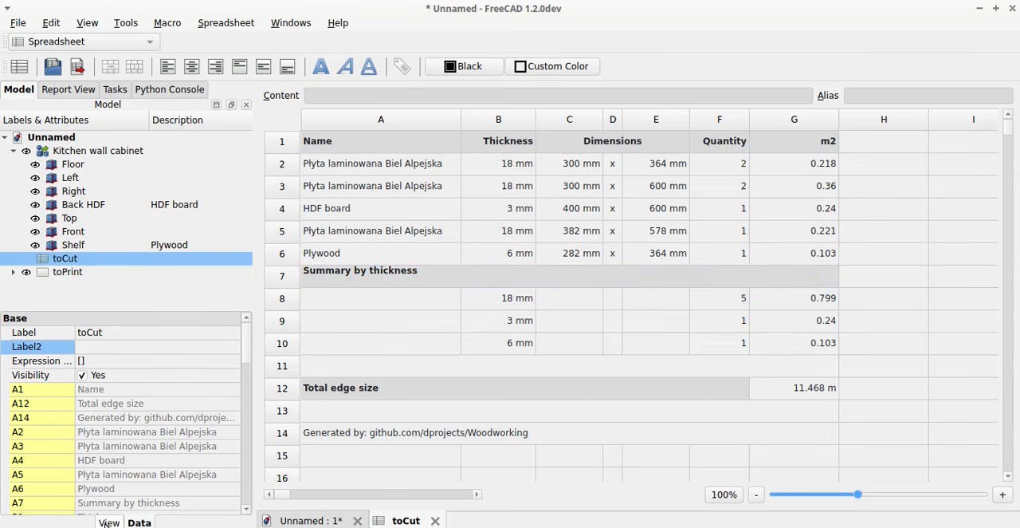
pyautogui.click(435, 521)
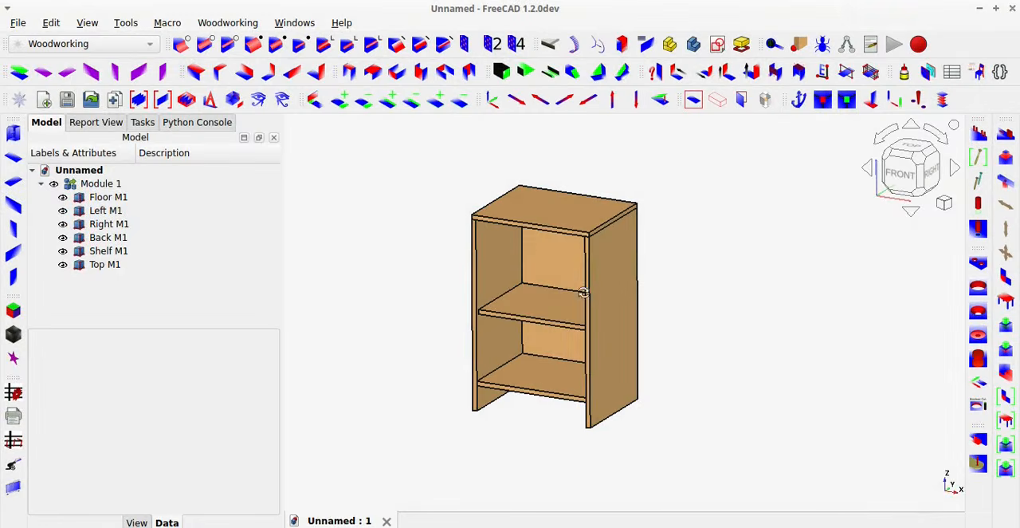
# Create a getDimensions cut-list spreadsheet for the Module 1 bookcase using the m - material description report.
pyautogui.moveTo(588, 291); pyautogui.dragTo(497, 309, button='middle')
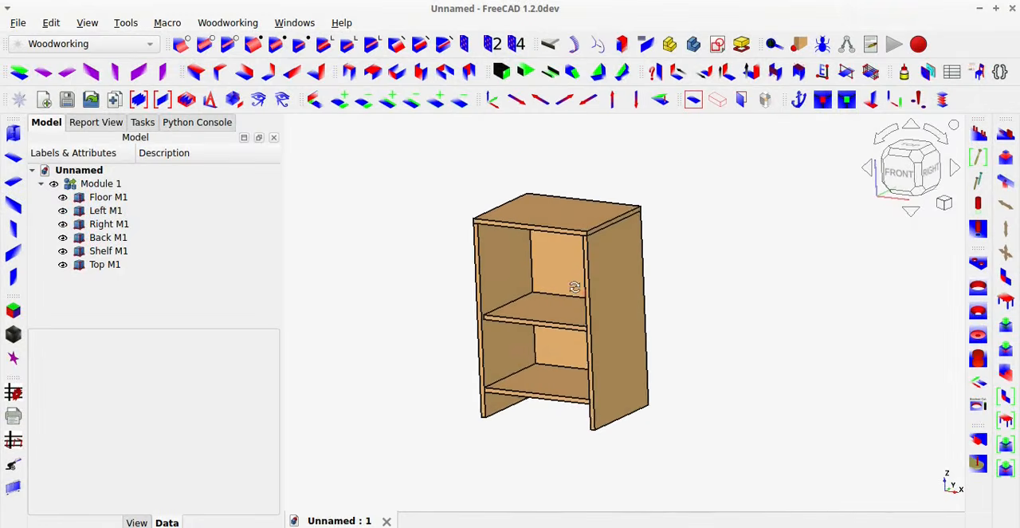
pyautogui.click(15, 391)
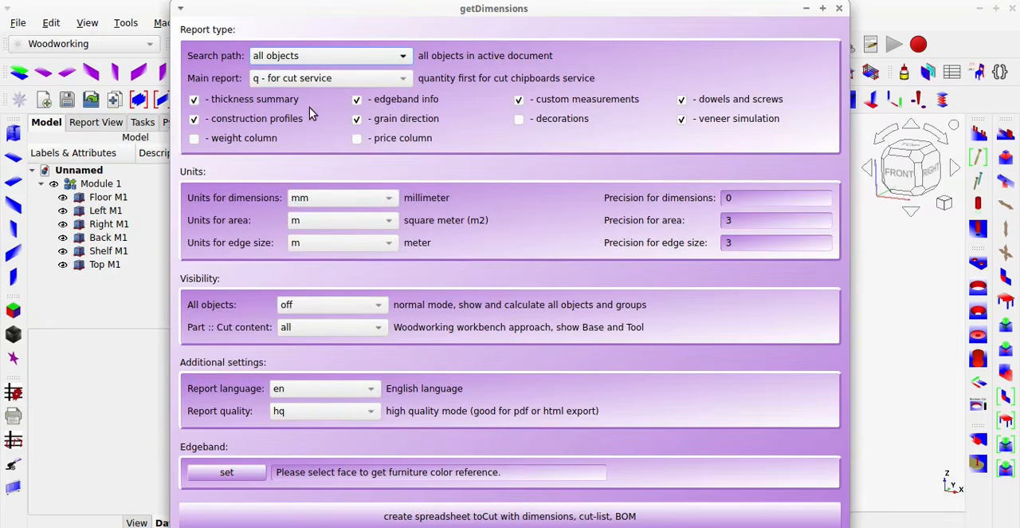
pyautogui.click(315, 79)
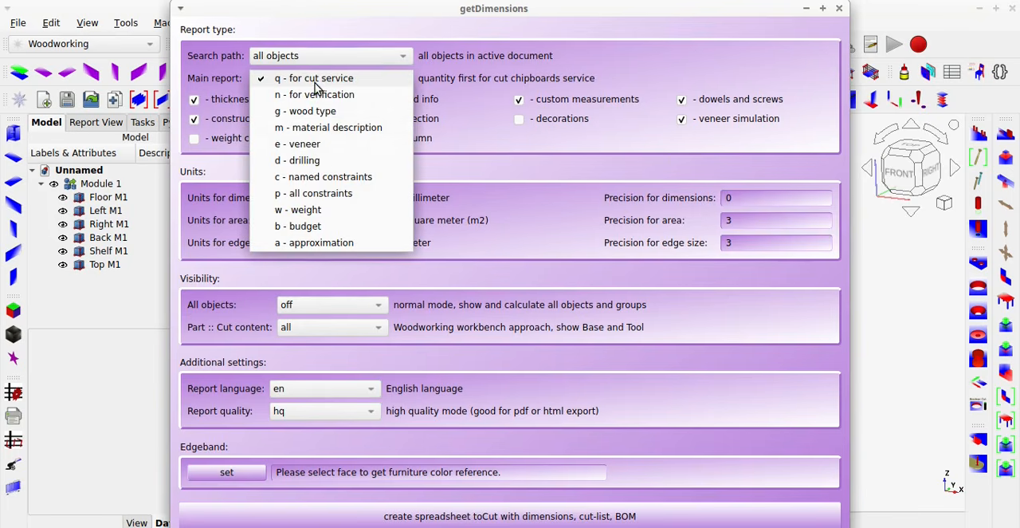
pyautogui.click(323, 128)
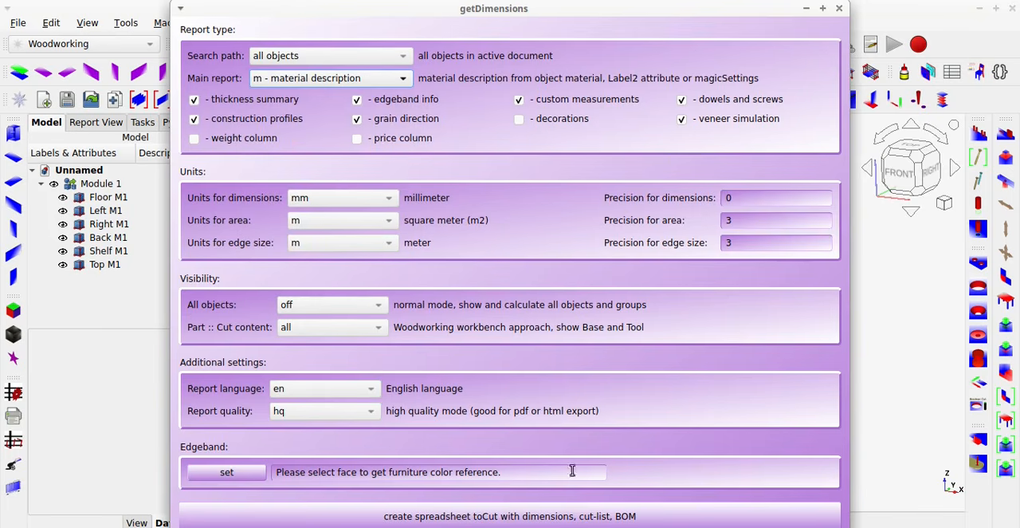
pyautogui.click(602, 516)
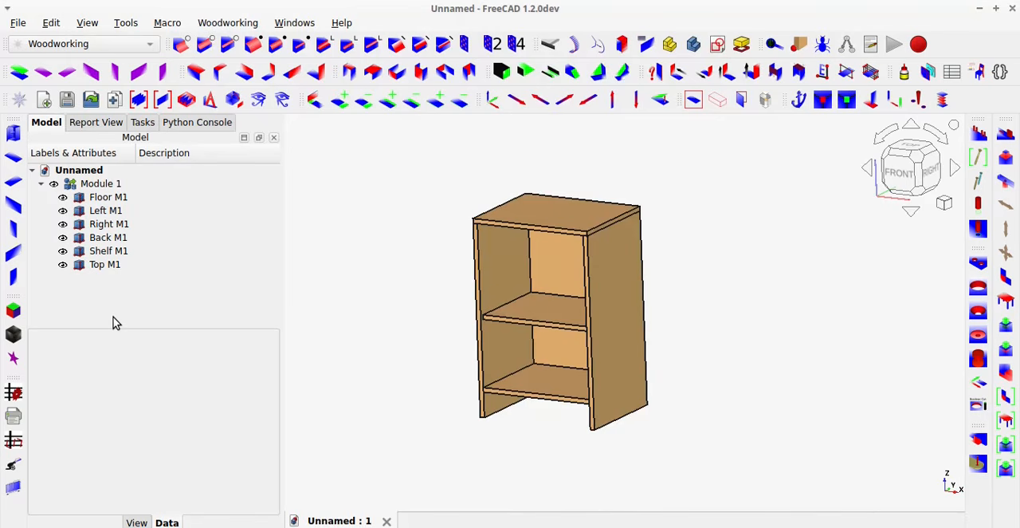
# Open the bookcase's toCut spreadsheet, check the material names of its parts, and close it.
pyautogui.click(99, 281)
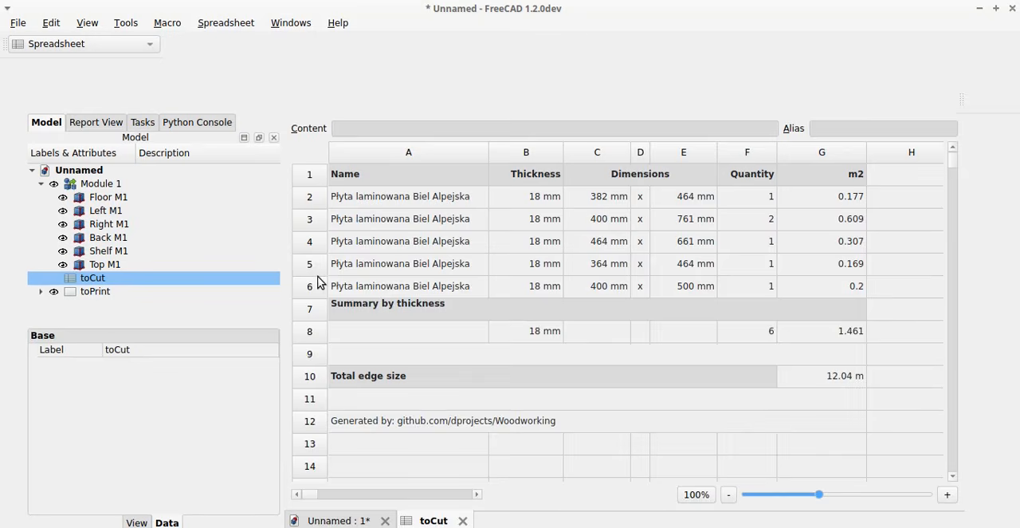
pyautogui.click(319, 279)
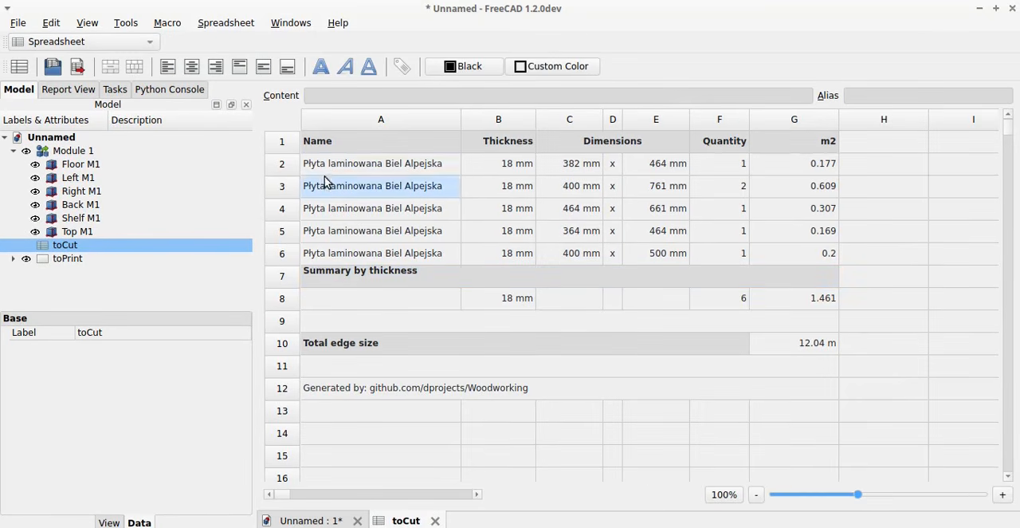
pyautogui.click(436, 521)
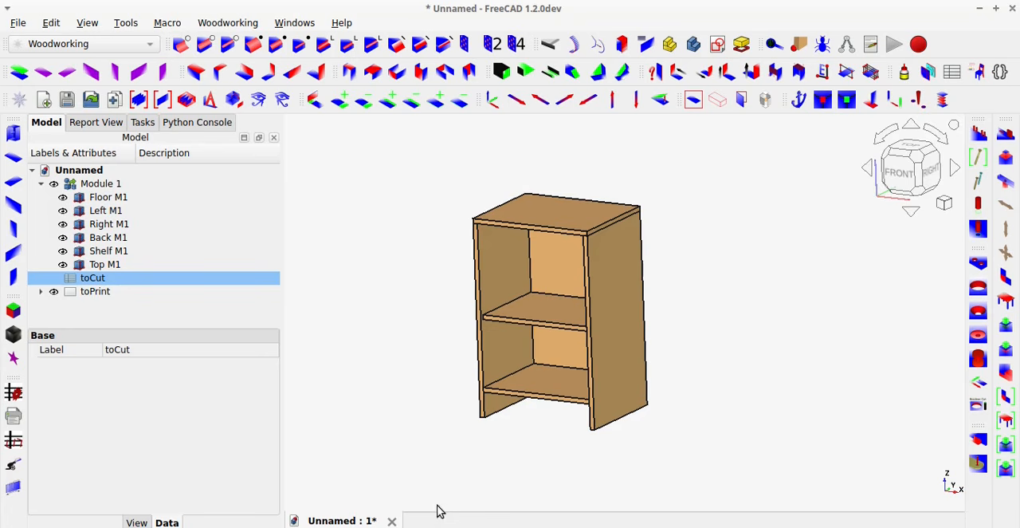
# Select the Right M1 panel of the bookcase and open its material settings.
pyautogui.click(605, 292)
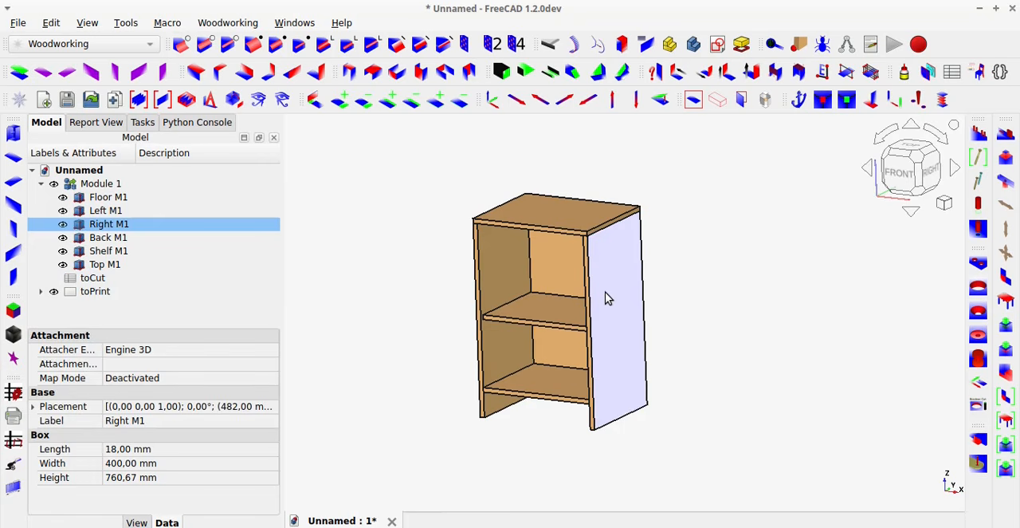
pyautogui.click(109, 237)
pyautogui.click(110, 227)
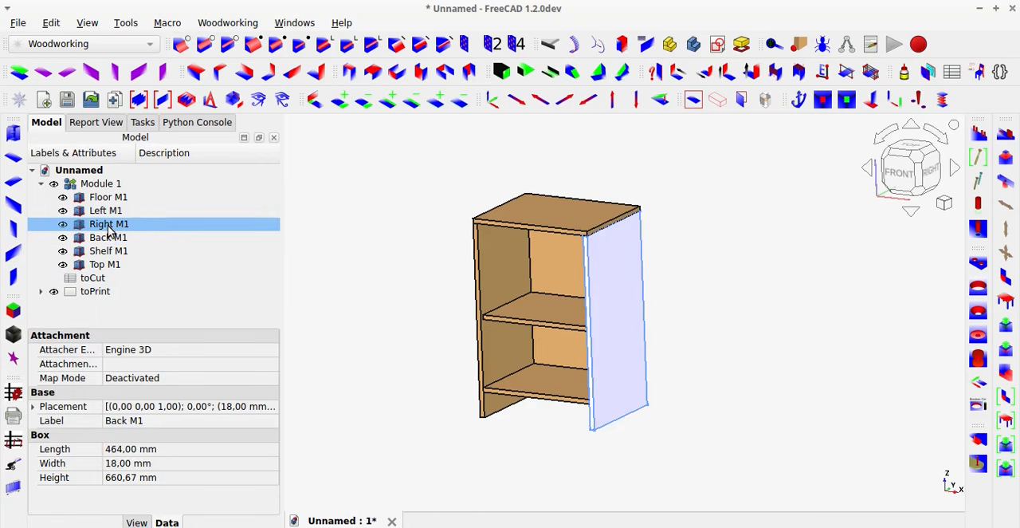
pyautogui.rightClick(108, 225)
pyautogui.click(116, 207)
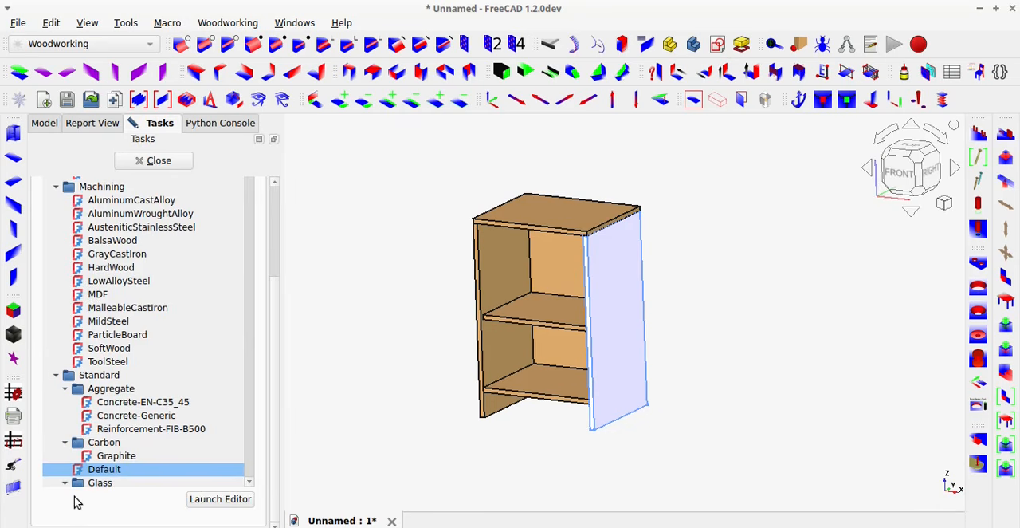
# Look through the available materials for the Right M1 panel, from the system groups to the wood species.
pyautogui.scroll(3, 80, 480)
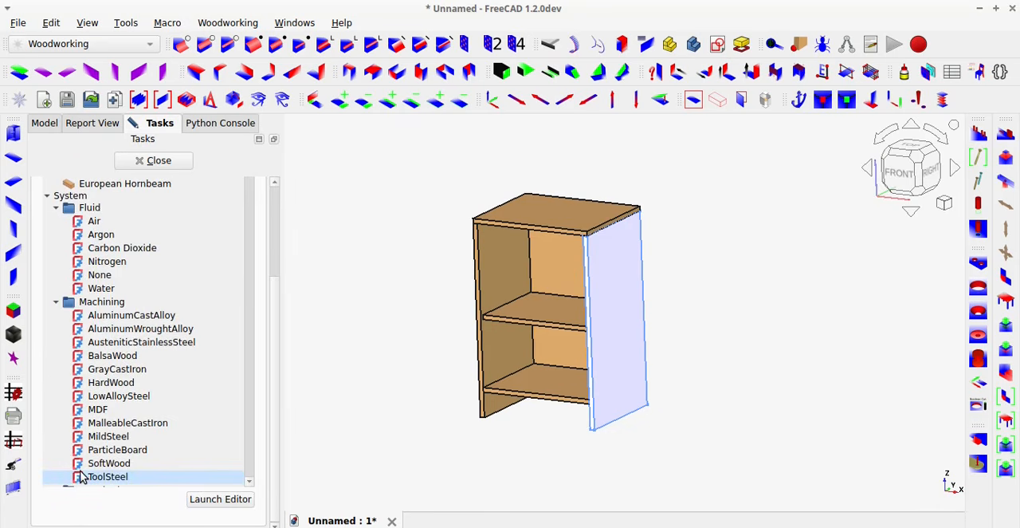
pyautogui.scroll(5, 80, 475)
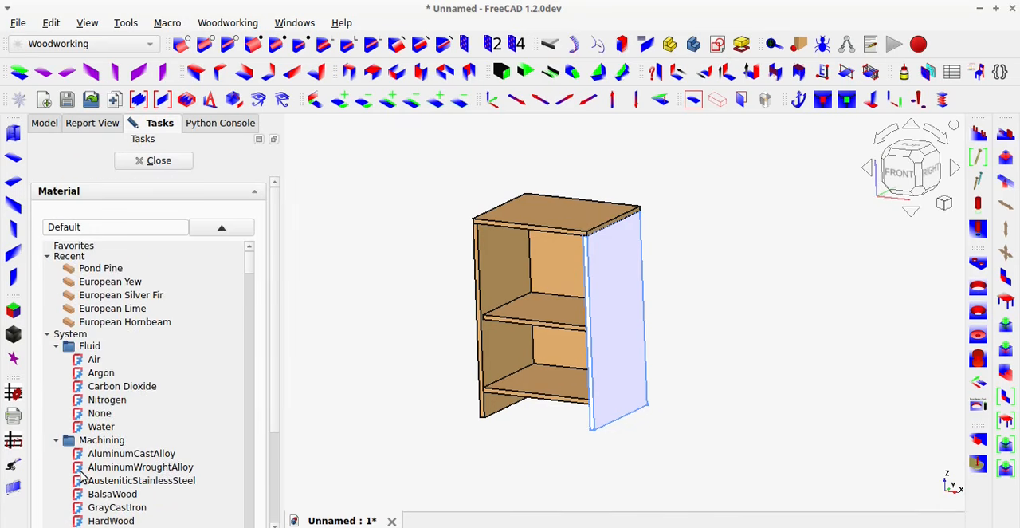
pyautogui.scroll(-14, 79, 476)
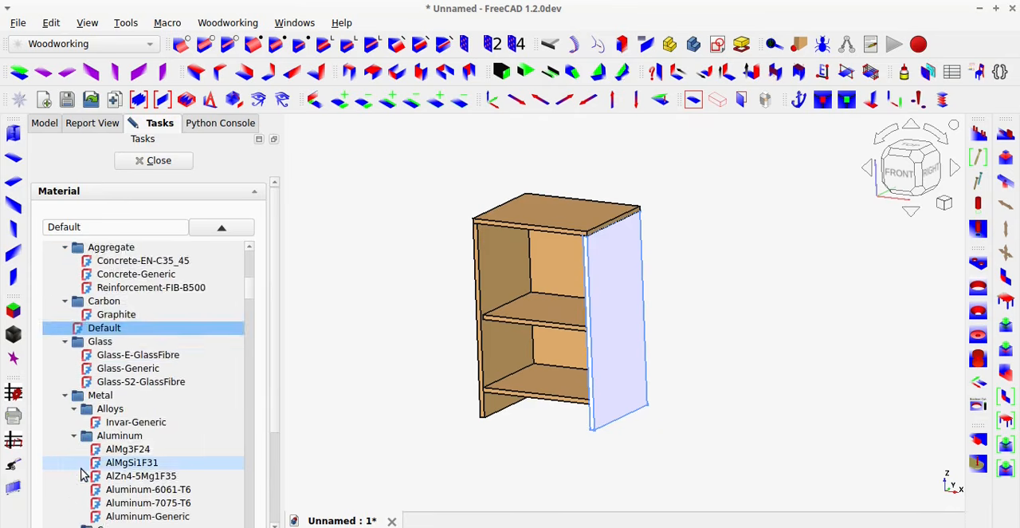
pyautogui.scroll(-20, 80, 474)
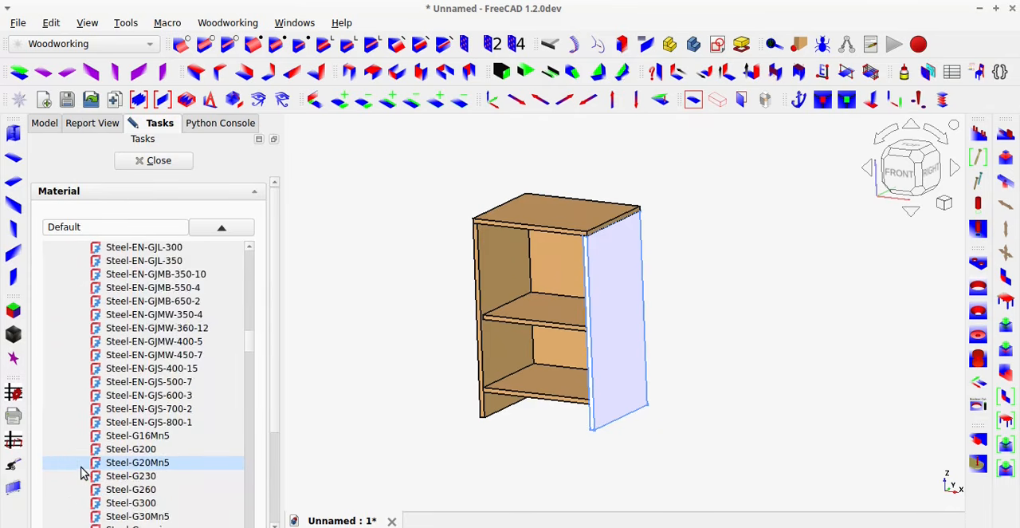
pyautogui.scroll(-15, 82, 471)
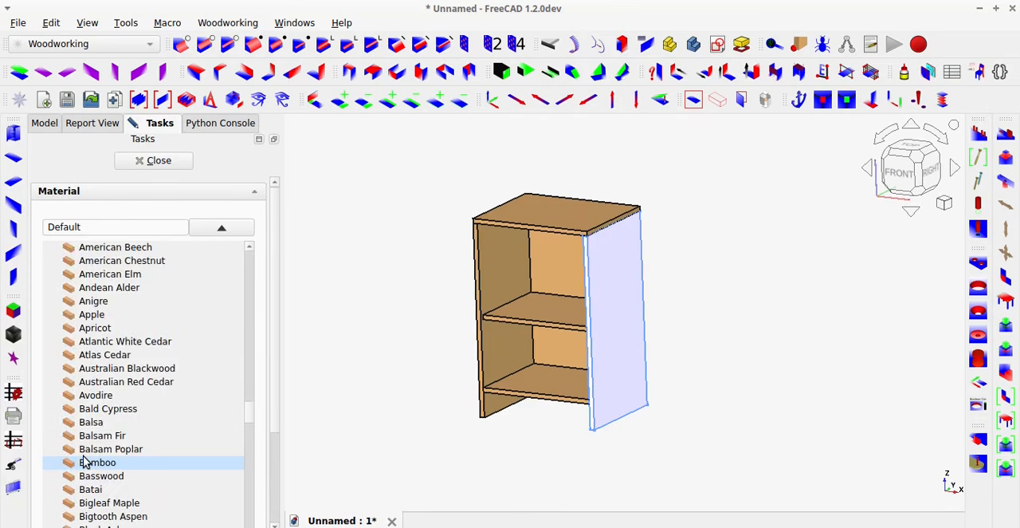
pyautogui.scroll(-12, 85, 463)
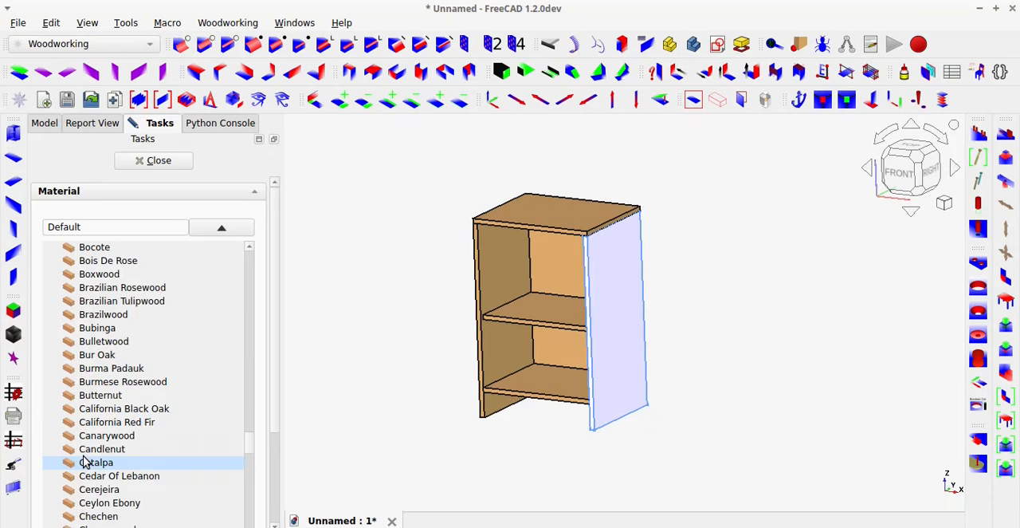
pyautogui.scroll(-10, 85, 463)
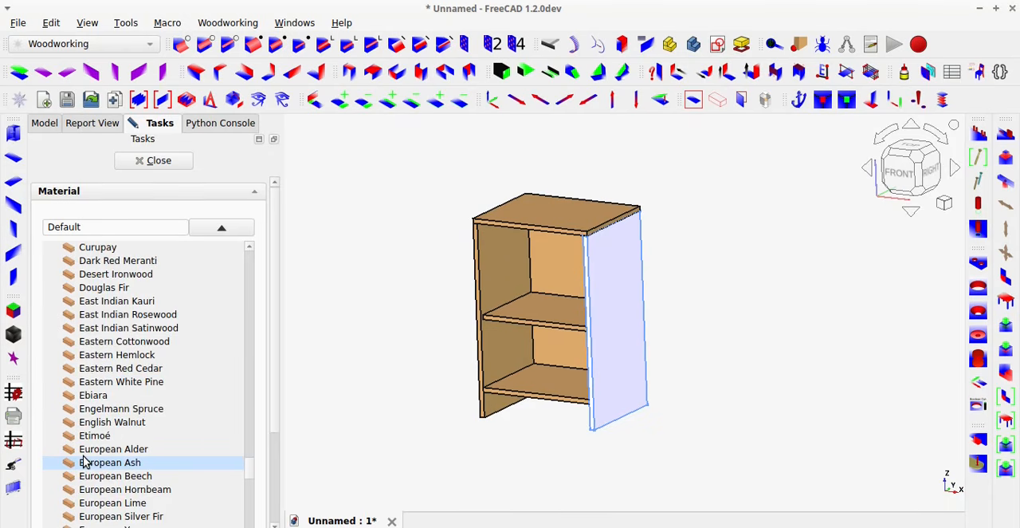
pyautogui.scroll(18, 86, 463)
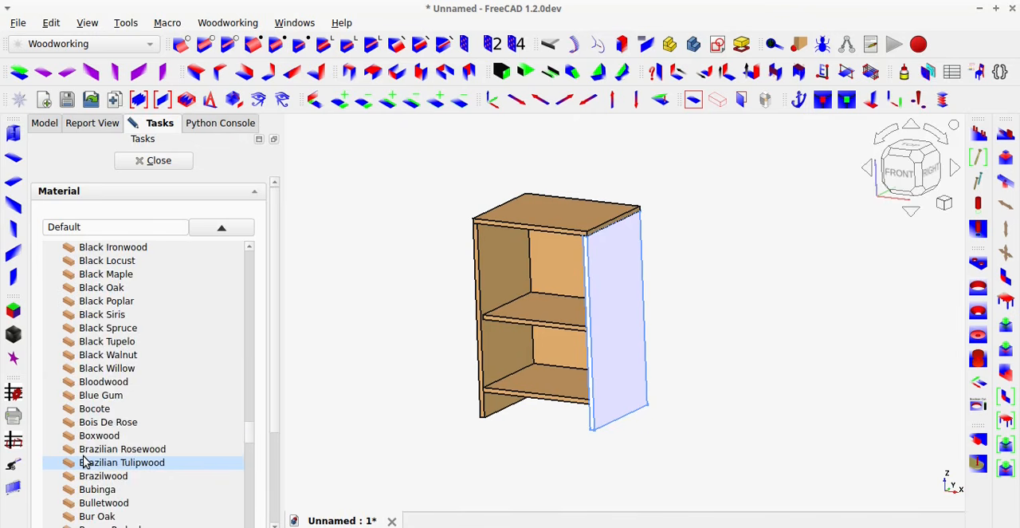
pyautogui.scroll(-3, 85, 463)
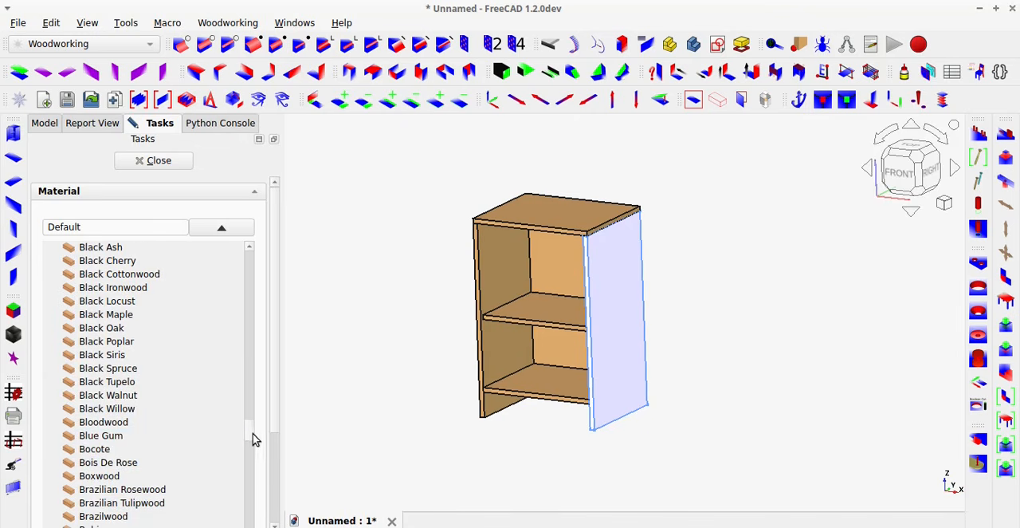
pyautogui.moveTo(252, 441); pyautogui.dragTo(259, 521)
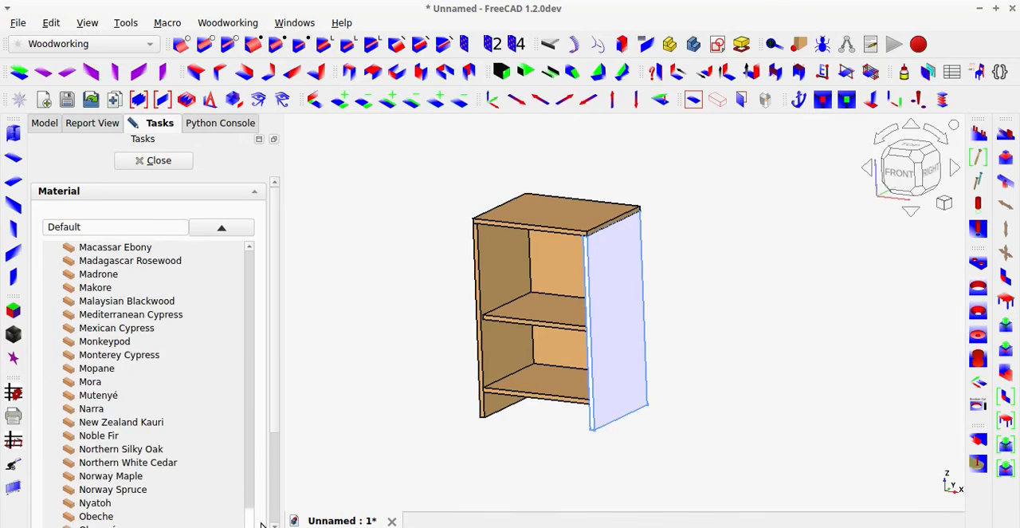
pyautogui.scroll(-2, 269, 476)
pyautogui.scroll(-1, 269, 476)
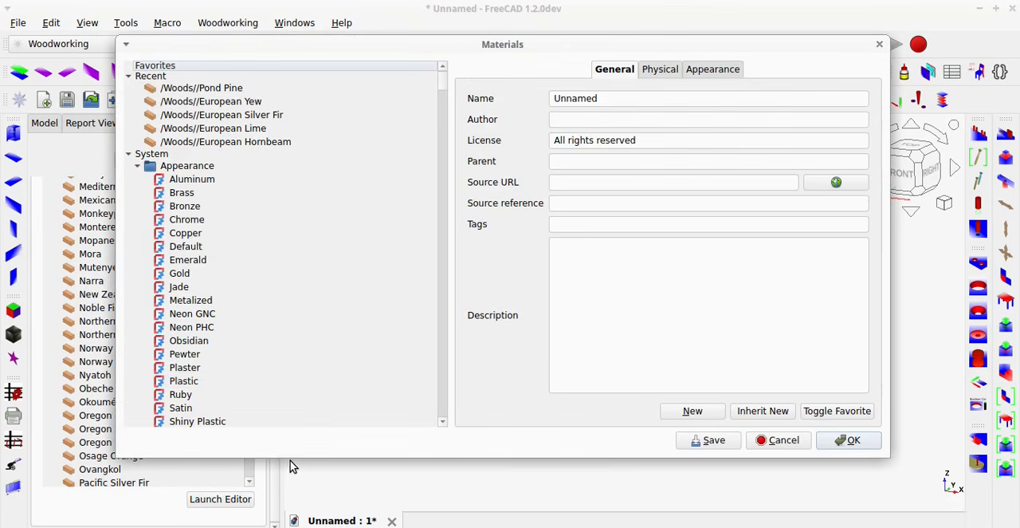
# Open the material editor and examine the European Lime and European Beech entries in the Woods library.
pyautogui.moveTo(444, 85); pyautogui.dragTo(433, 241)
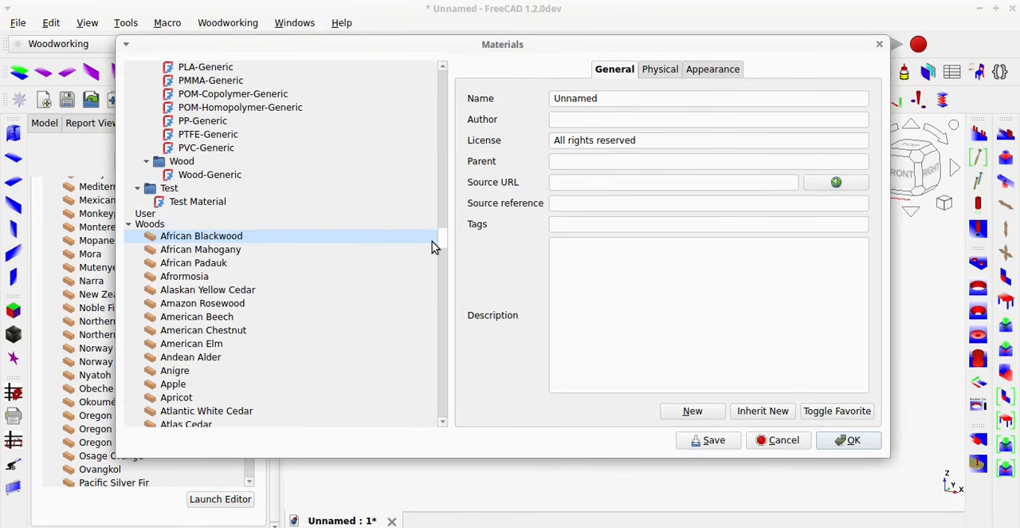
pyautogui.scroll(-2, 432, 244)
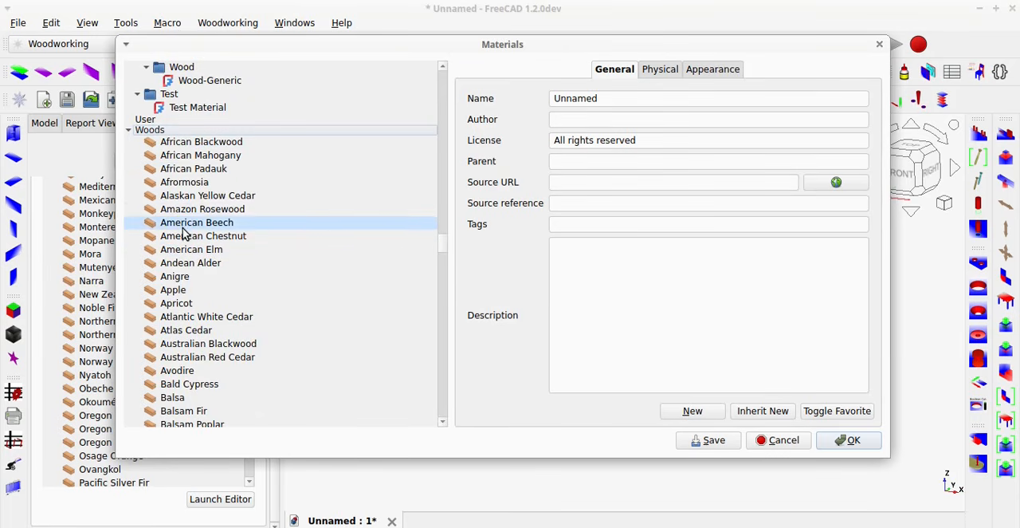
pyautogui.scroll(-18, 223, 306)
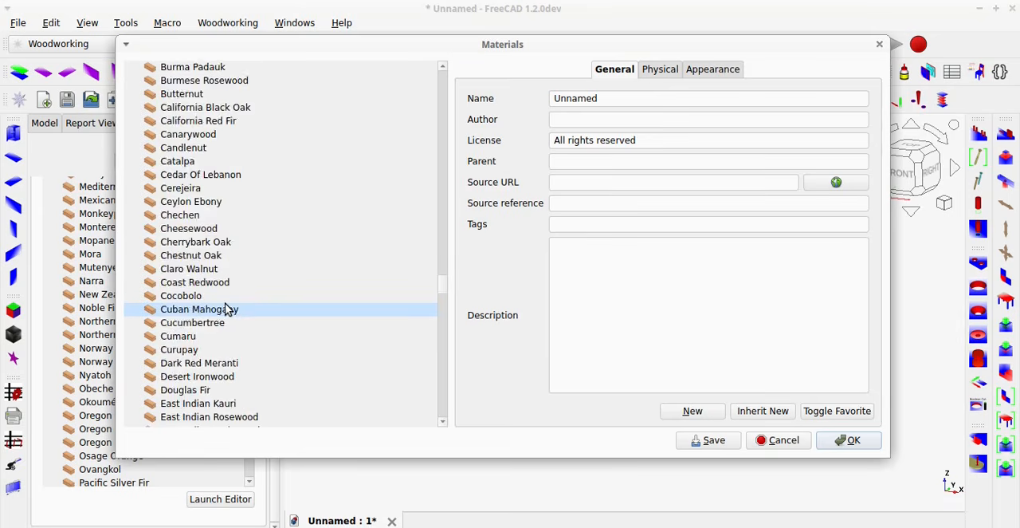
pyautogui.scroll(-8, 225, 309)
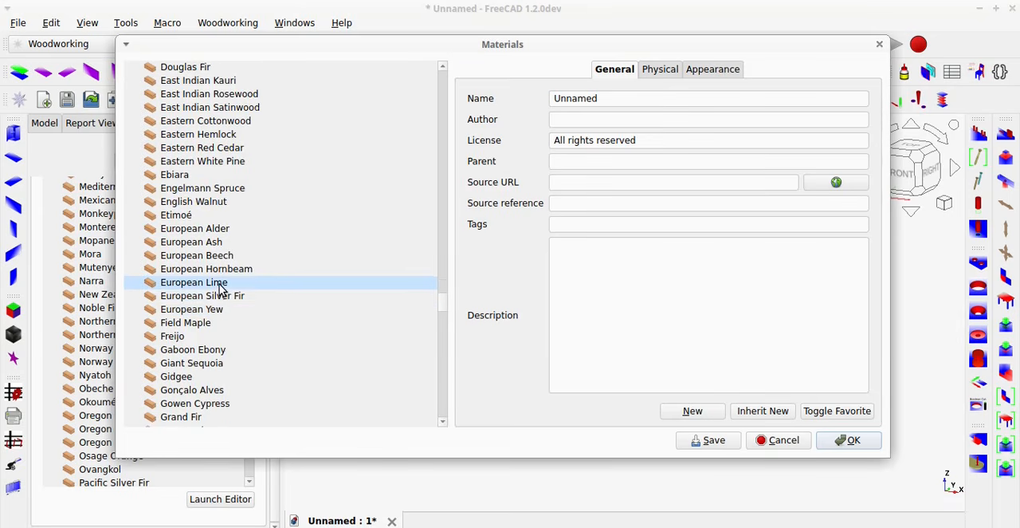
pyautogui.click(221, 287)
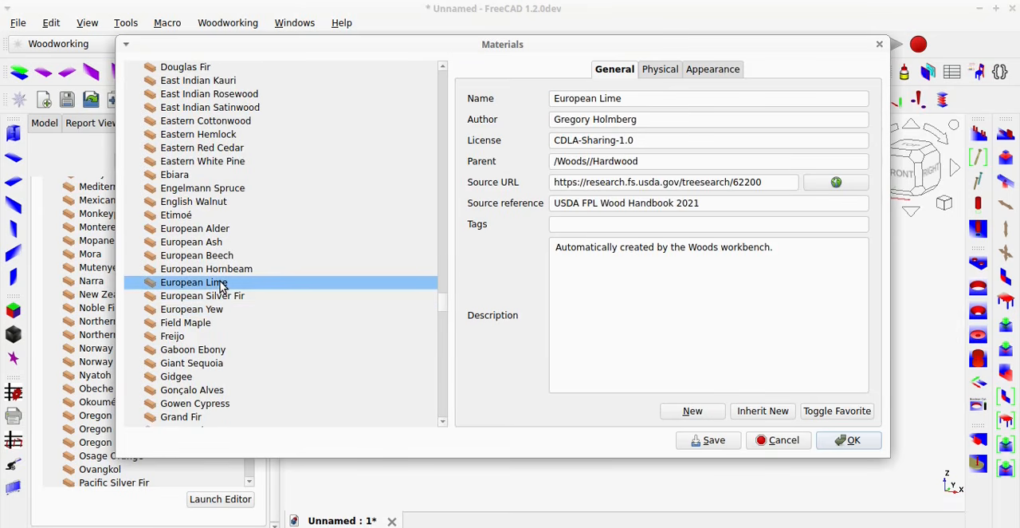
pyautogui.click(223, 256)
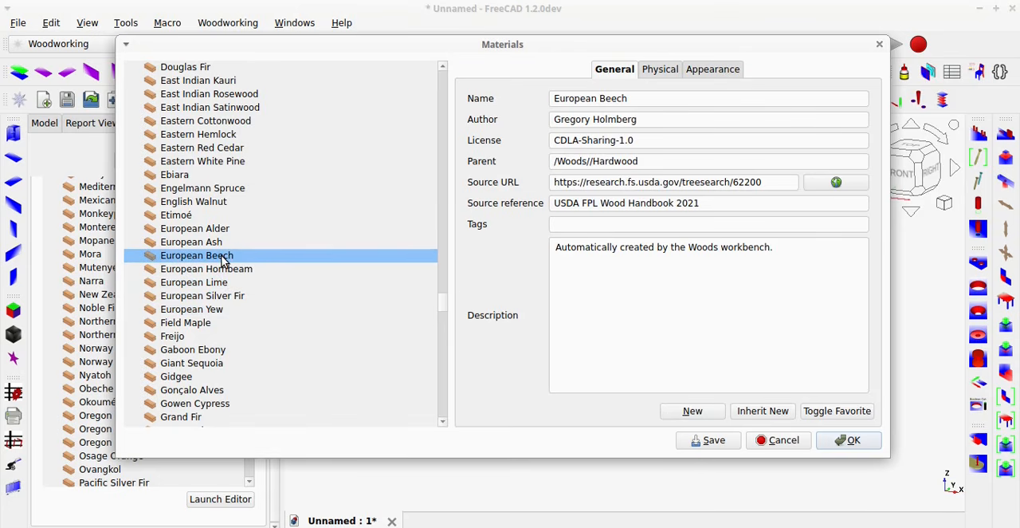
# Assign European Silver Fir from the Woods library to the Right M1 panel and close the material settings.
pyautogui.click(220, 298)
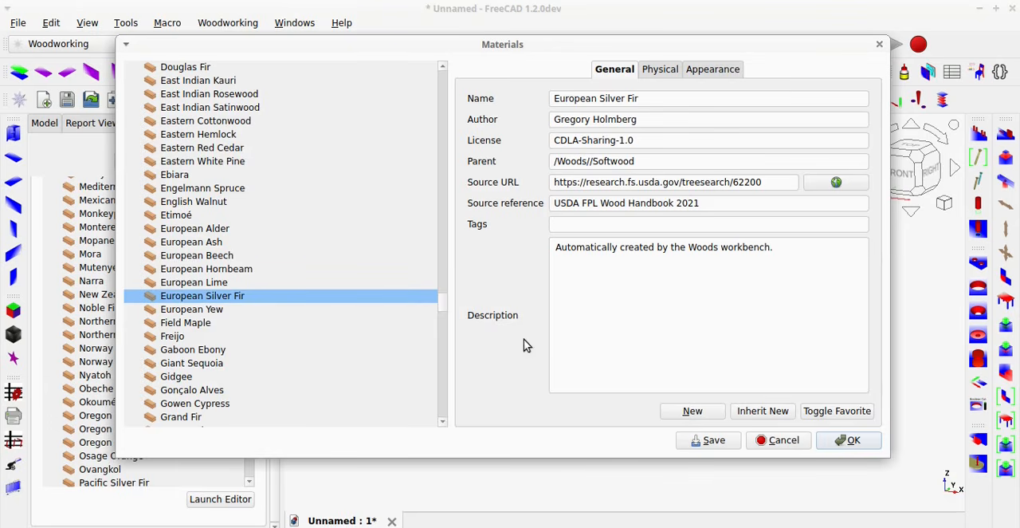
pyautogui.click(850, 440)
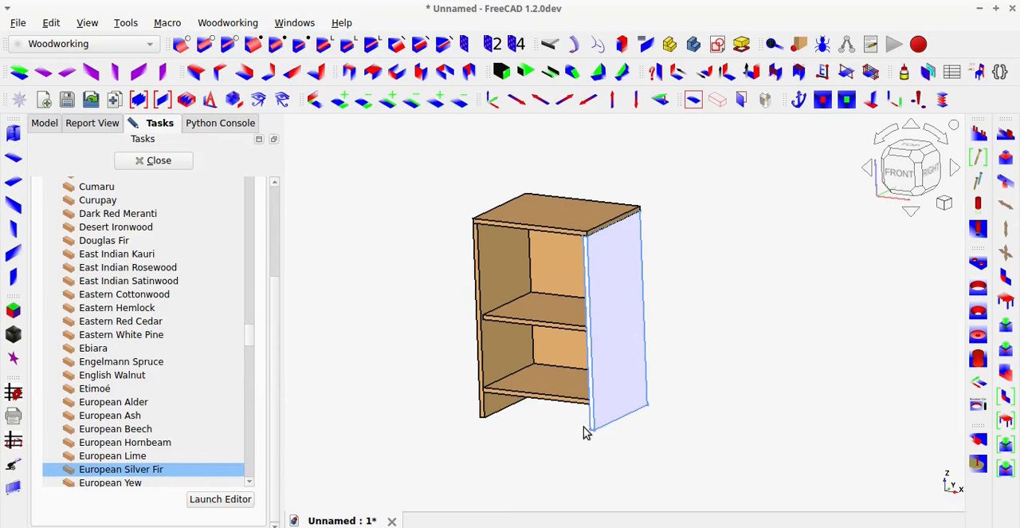
pyautogui.click(179, 165)
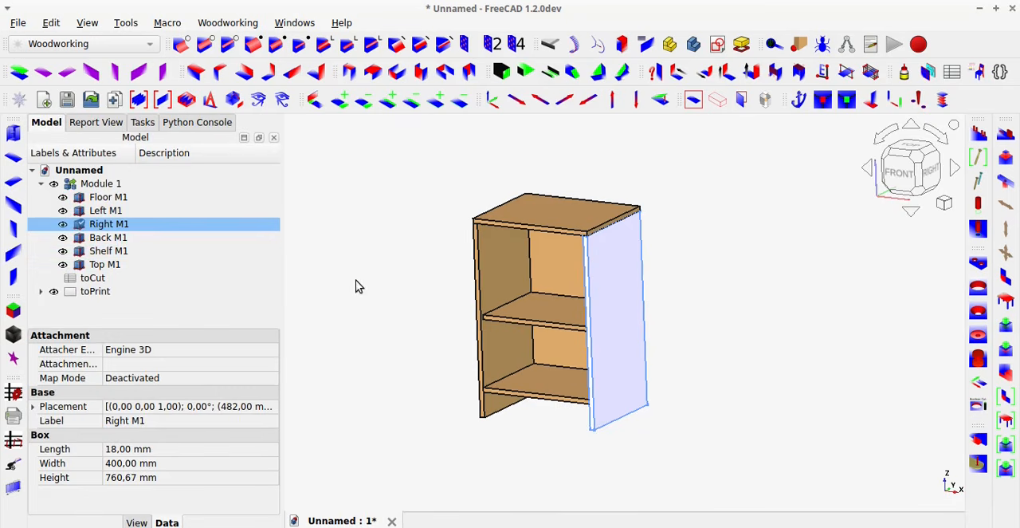
# Create the toCut spreadsheet for all objects with getDimensions, using the m - material description report.
pyautogui.click(357, 285)
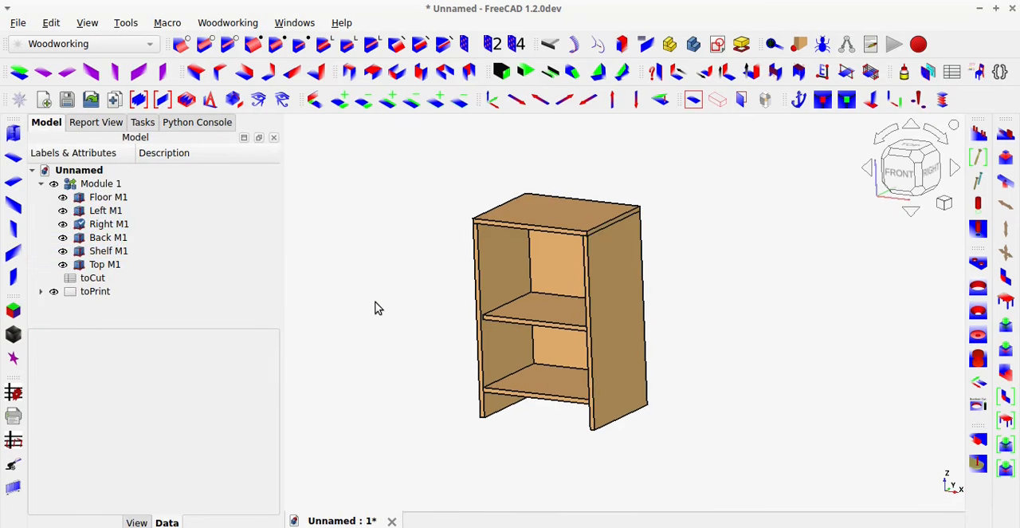
pyautogui.click(12, 396)
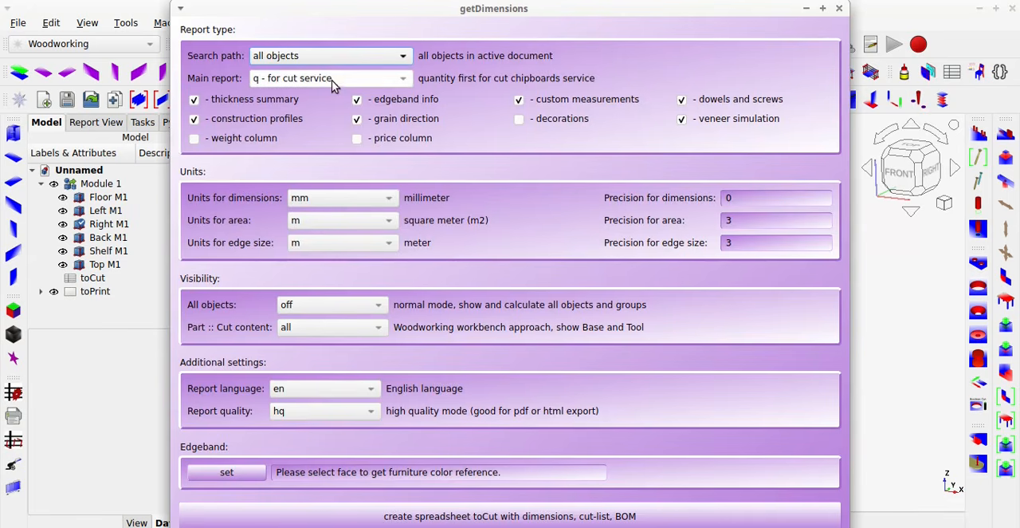
pyautogui.click(334, 86)
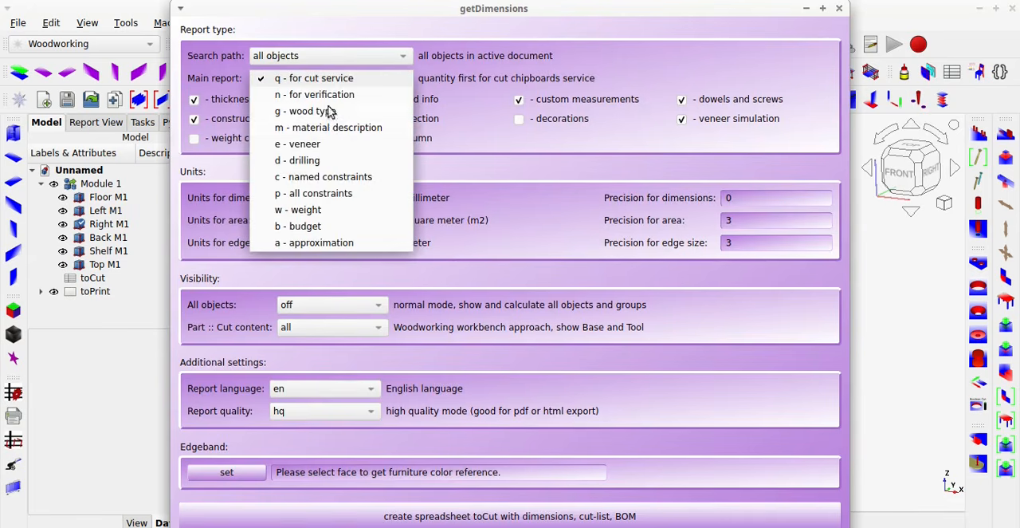
pyautogui.click(330, 124)
pyautogui.click(659, 518)
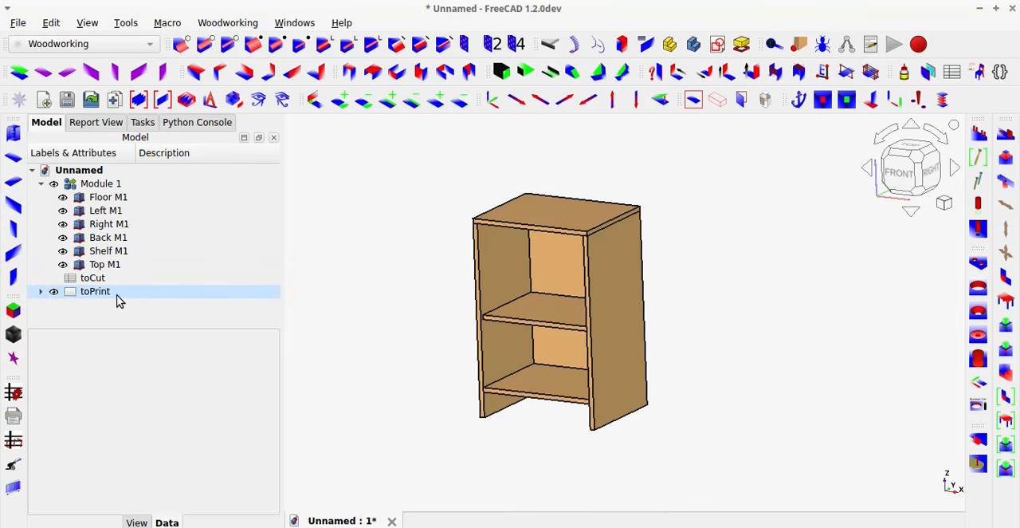
# Open the toCut spreadsheet, examine the material name listed for the Right M1 panel, and close it.
pyautogui.click(96, 284)
pyautogui.doubleClick(96, 283)
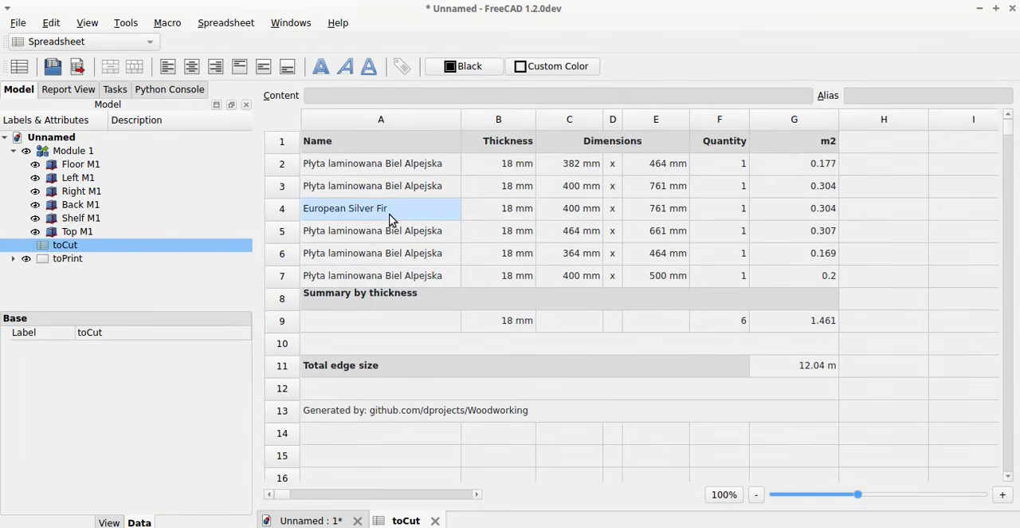
pyautogui.click(389, 213)
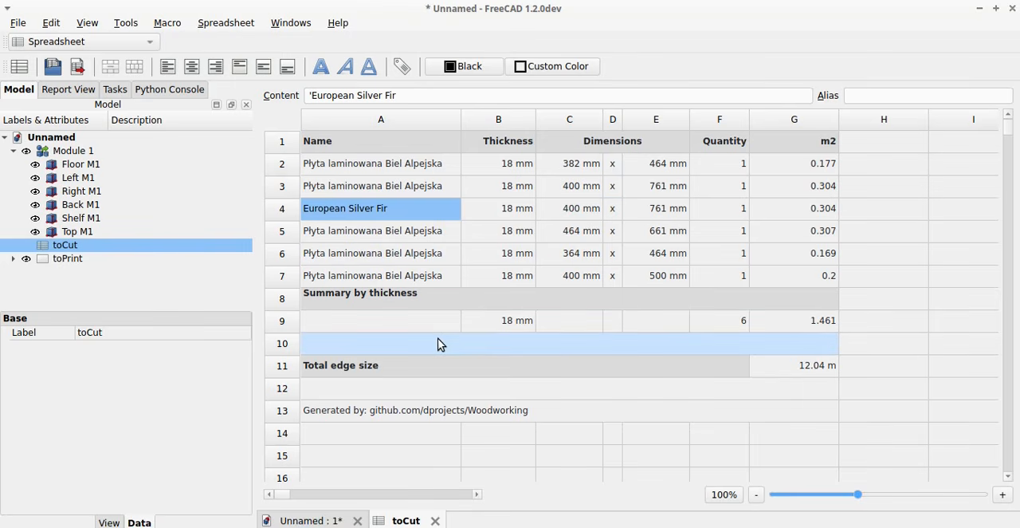
pyautogui.click(436, 521)
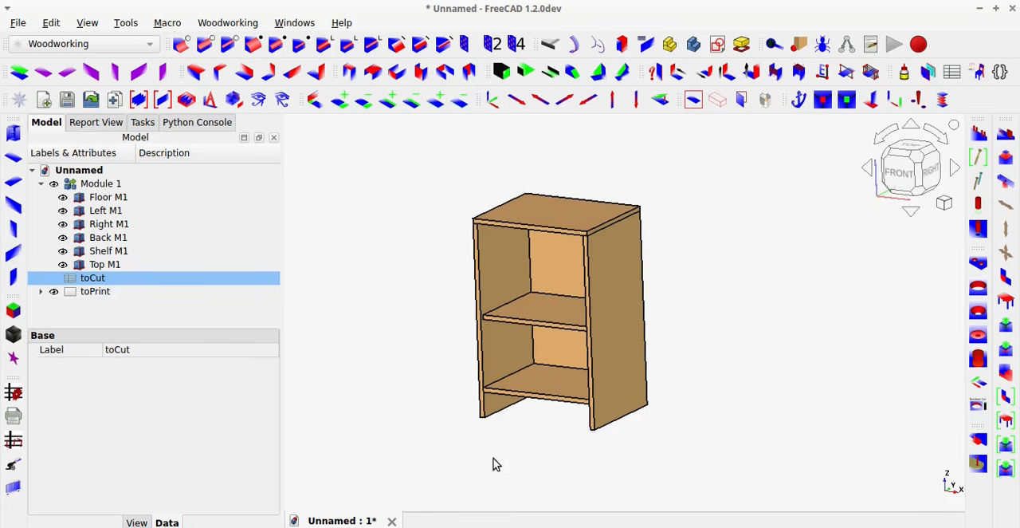
# Replace the Left M1 panel with a Copy by Edge of Right M1 along X, referenced to Top M1's upper face, and save.
pyautogui.click(496, 346)
pyautogui.press('Delete')
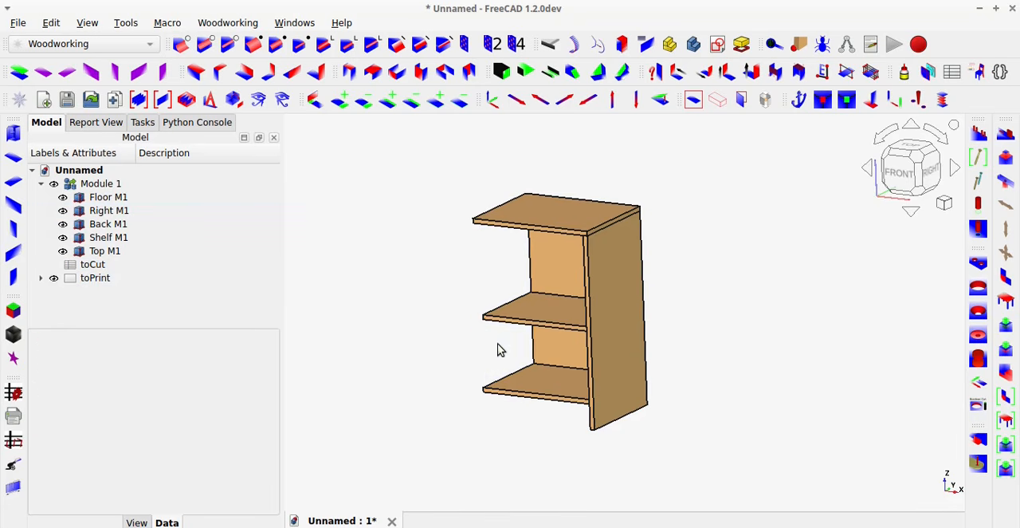
pyautogui.click(494, 103)
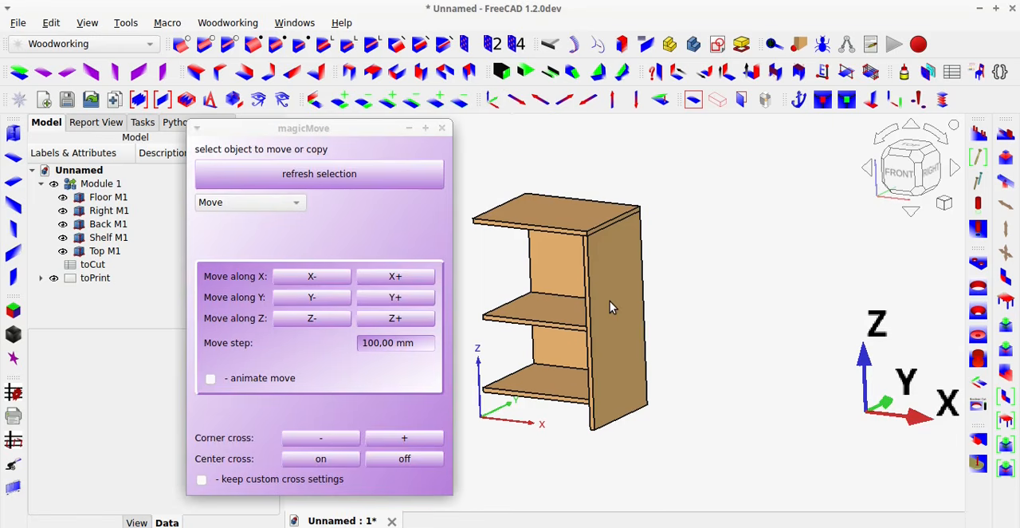
pyautogui.click(610, 308)
pyautogui.click(310, 177)
pyautogui.click(268, 206)
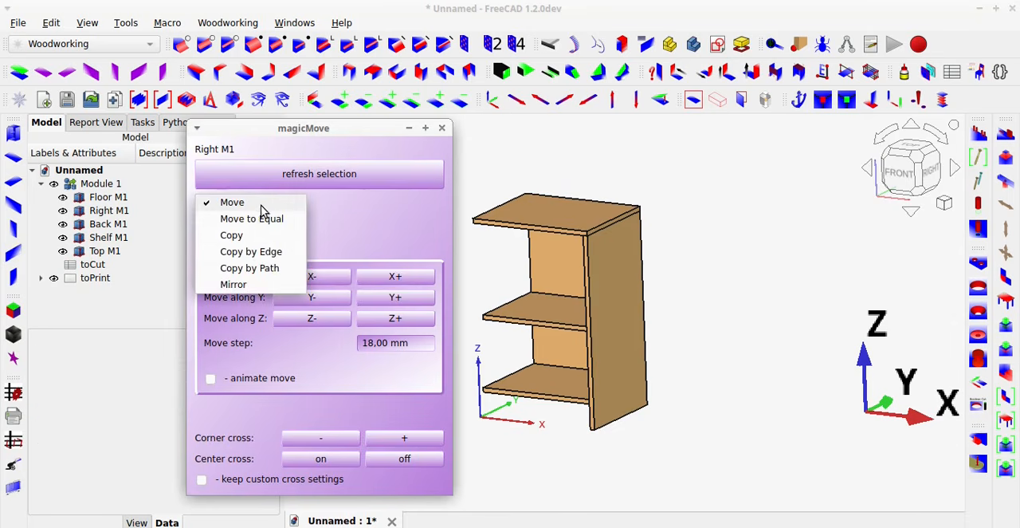
pyautogui.click(254, 252)
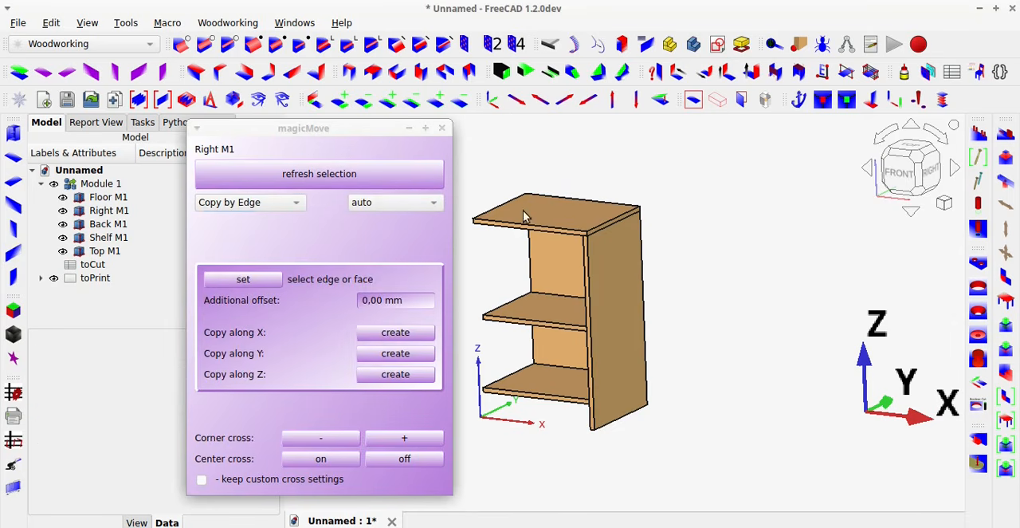
pyautogui.click(522, 217)
pyautogui.click(268, 277)
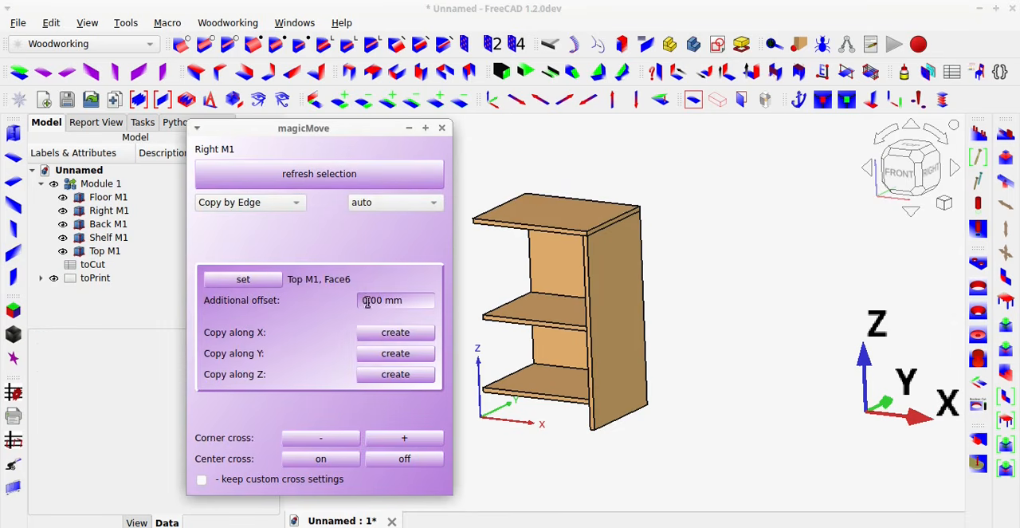
pyautogui.click(396, 335)
pyautogui.click(442, 127)
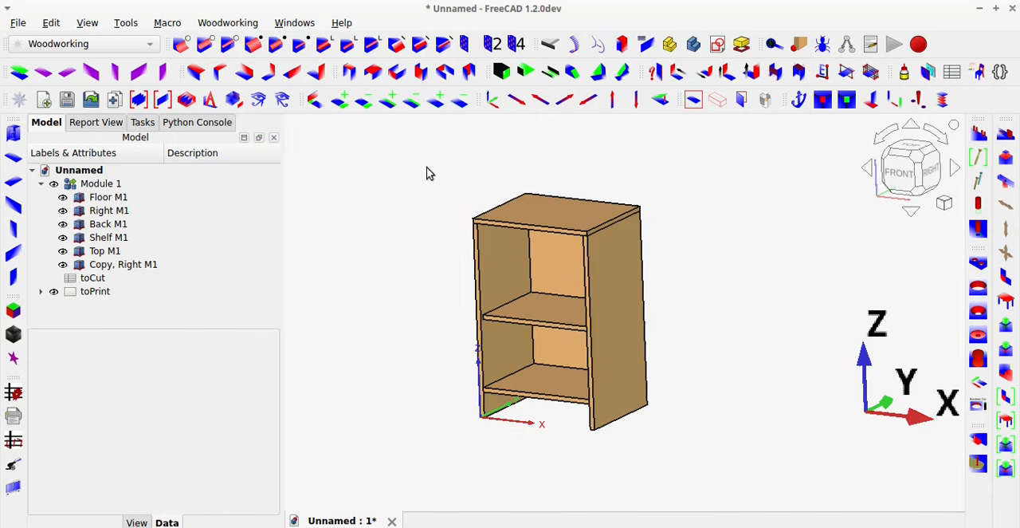
pyautogui.hotkey('ctrl', 's')
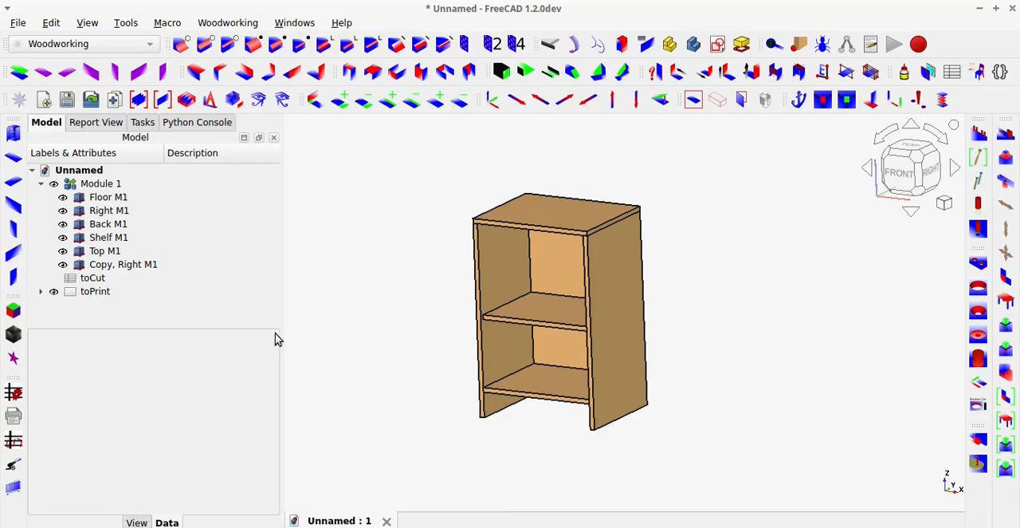
# Regenerate the toCut spreadsheet for the modified bookcase with getDimensions, using the m - material description report.
pyautogui.click(15, 393)
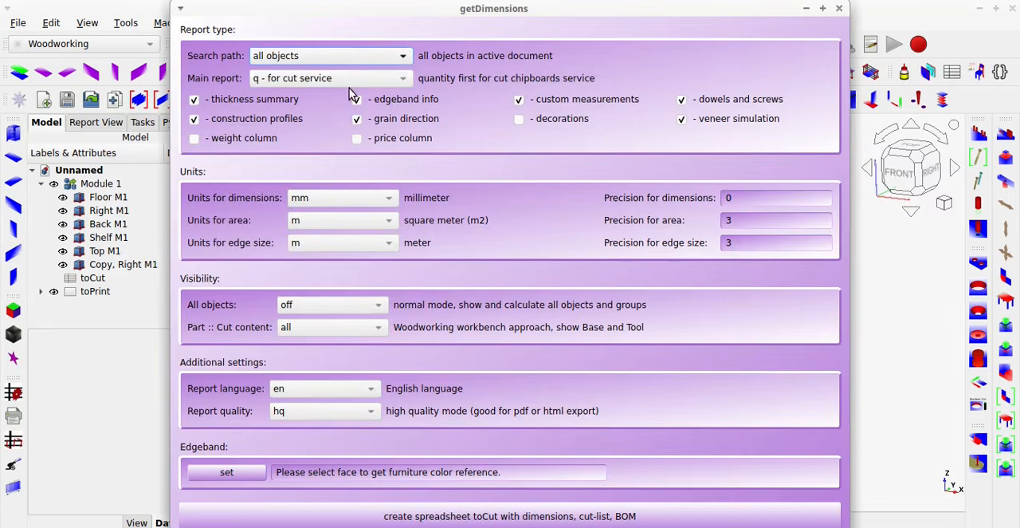
pyautogui.click(349, 79)
pyautogui.click(329, 129)
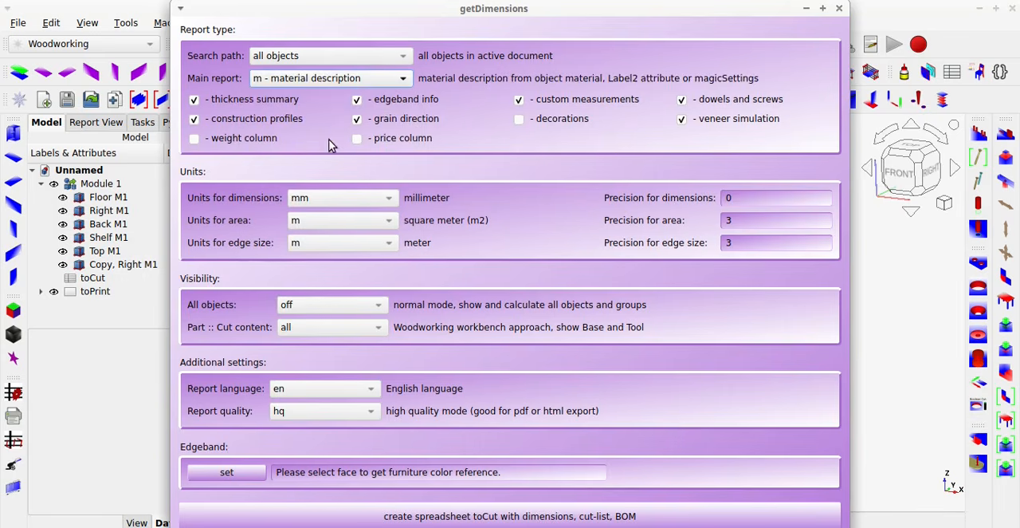
pyautogui.click(518, 511)
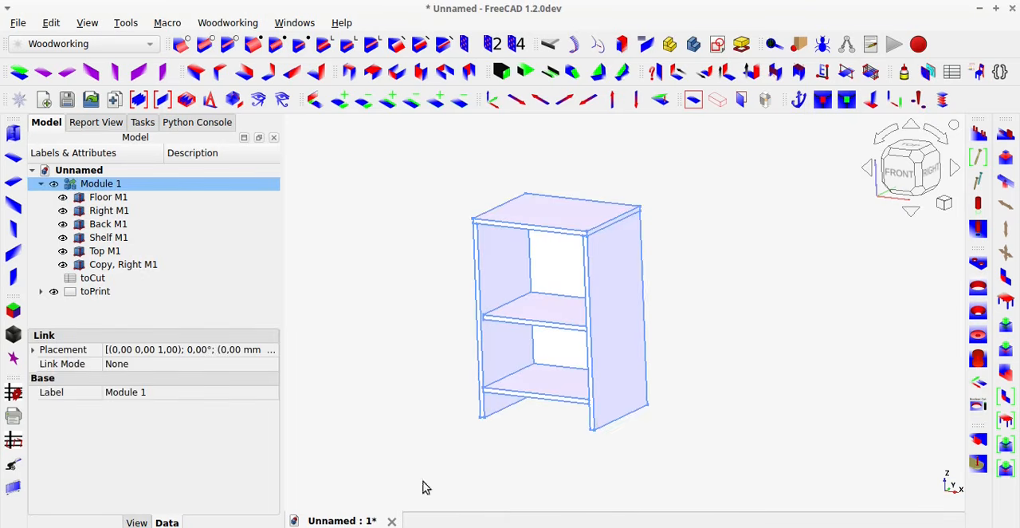
# Open the regenerated toCut spreadsheet, check the quantity of the European Silver Fir panels, and close it.
pyautogui.click(93, 277)
pyautogui.doubleClick(95, 277)
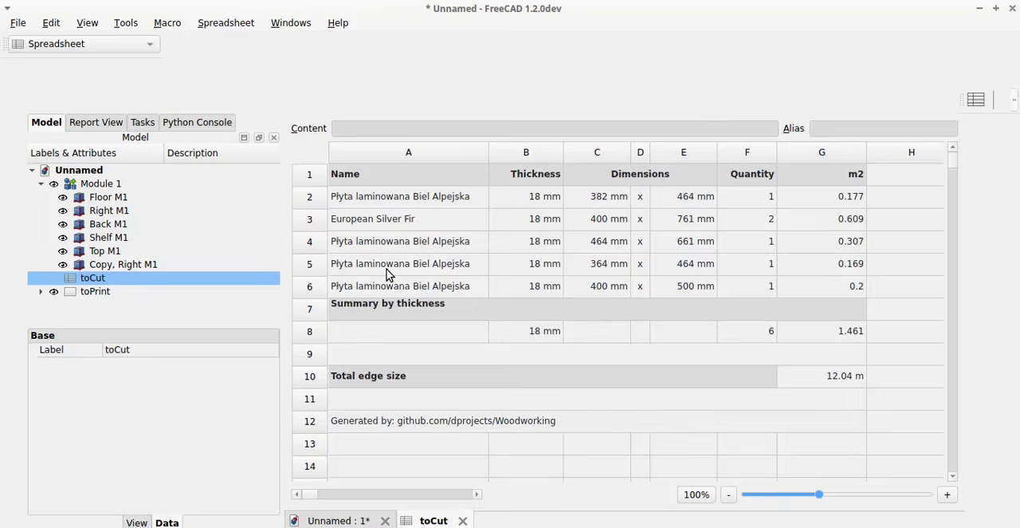
pyautogui.click(719, 188)
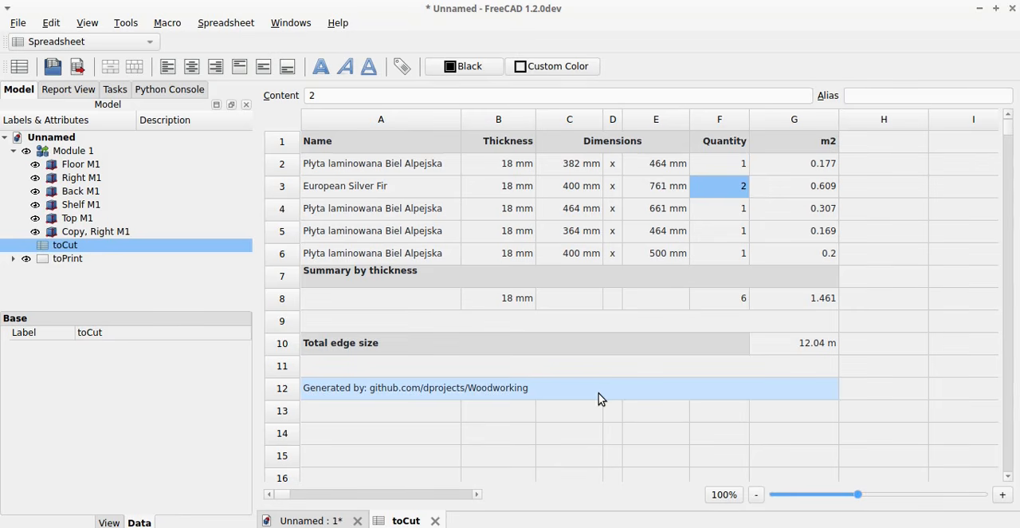
pyautogui.click(436, 520)
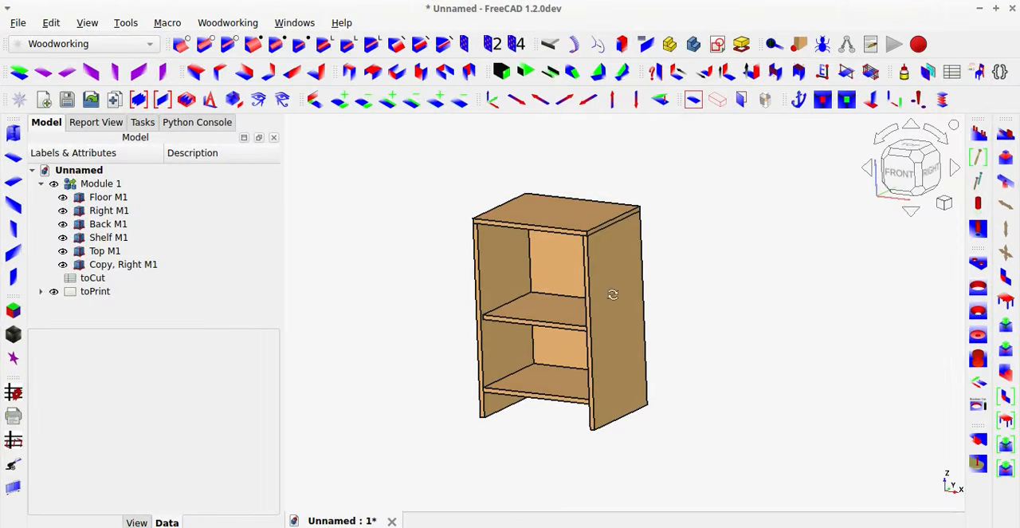
# Show the stored textures for all objects with setTextures, inspect the bookcase's side panels, and close the tool.
pyautogui.moveTo(613, 294)
pyautogui.mouseDown(button='middle')
pyautogui.moveTo(465, 310)
pyautogui.moveTo(629, 302)
pyautogui.mouseUp(button='middle')
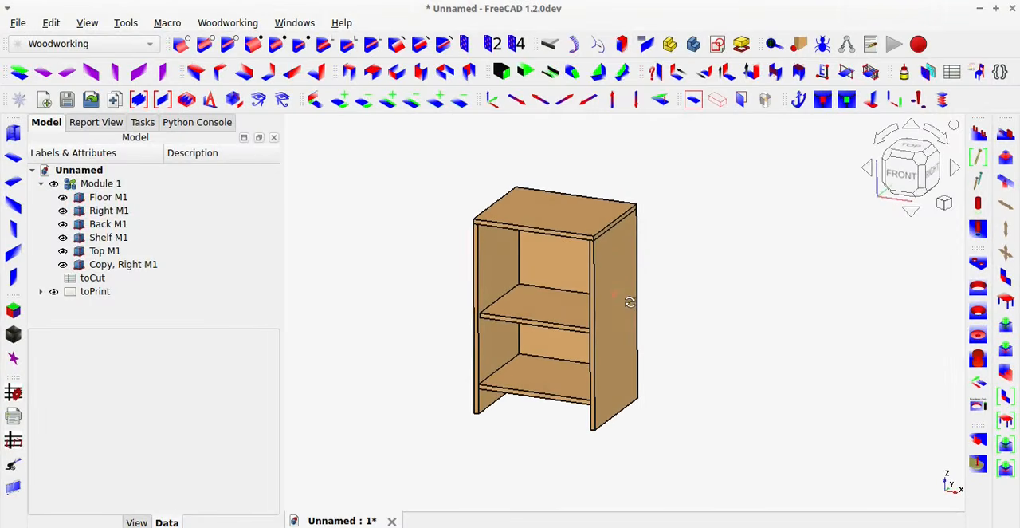
pyautogui.click(13, 336)
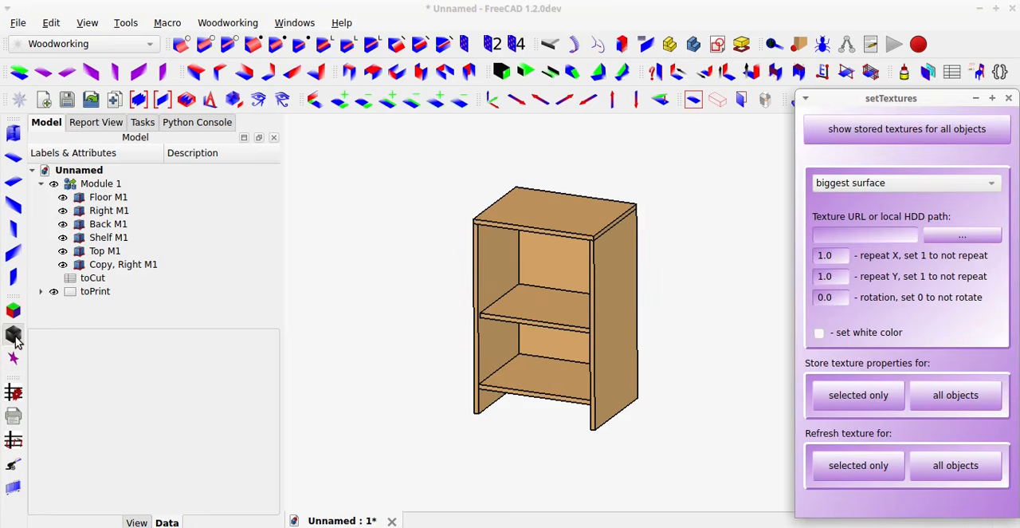
pyautogui.click(891, 140)
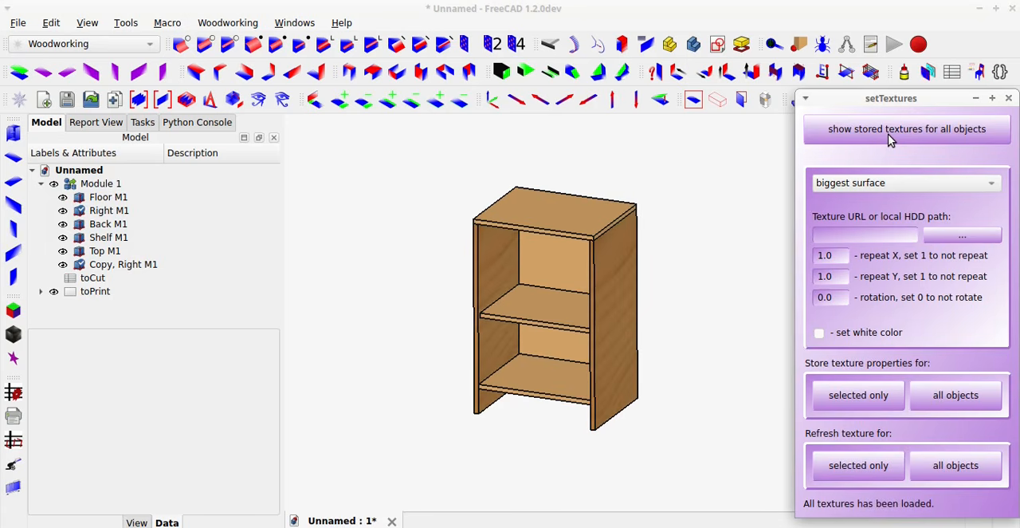
pyautogui.scroll(5, 606, 343)
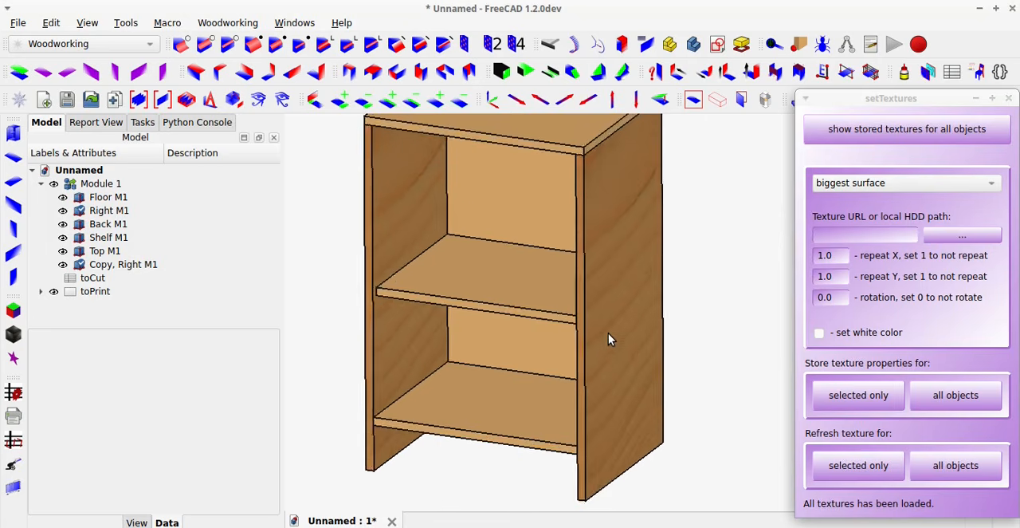
pyautogui.scroll(-2, 608, 334)
pyautogui.moveTo(608, 328)
pyautogui.mouseDown(button='middle')
pyautogui.moveTo(258, 329)
pyautogui.moveTo(582, 310)
pyautogui.moveTo(609, 324)
pyautogui.mouseUp(button='middle')
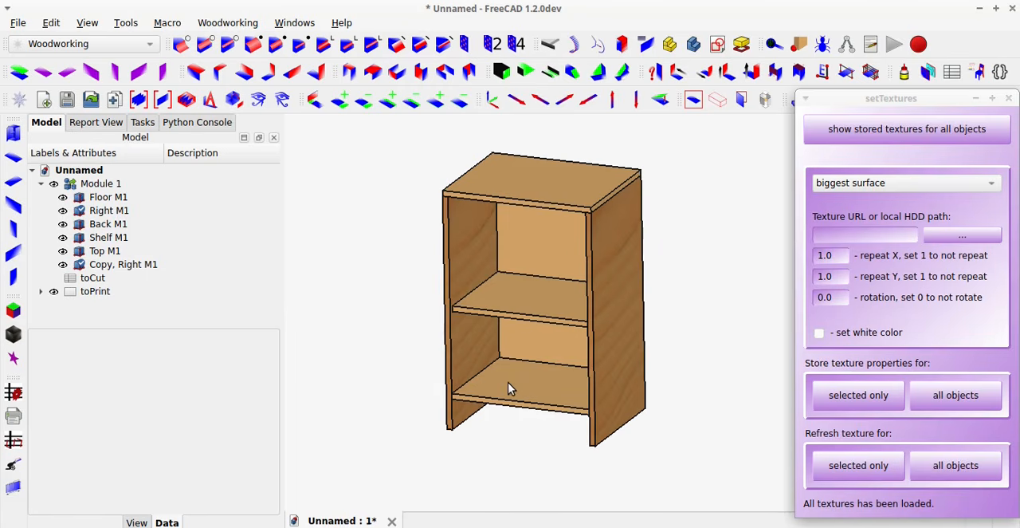
pyautogui.click(1010, 98)
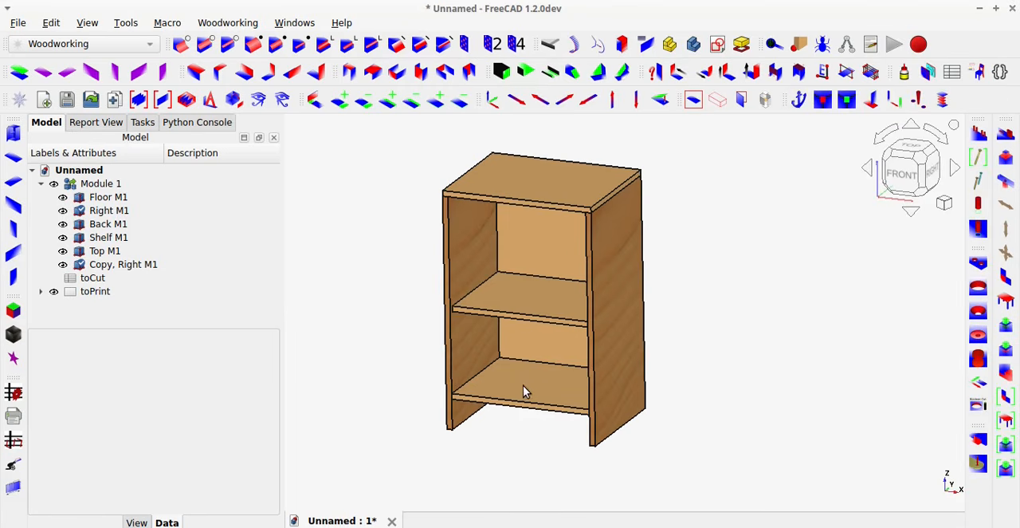
# Assign the European Beech wood material to the Floor M1 panel and close the material settings.
pyautogui.click(524, 387)
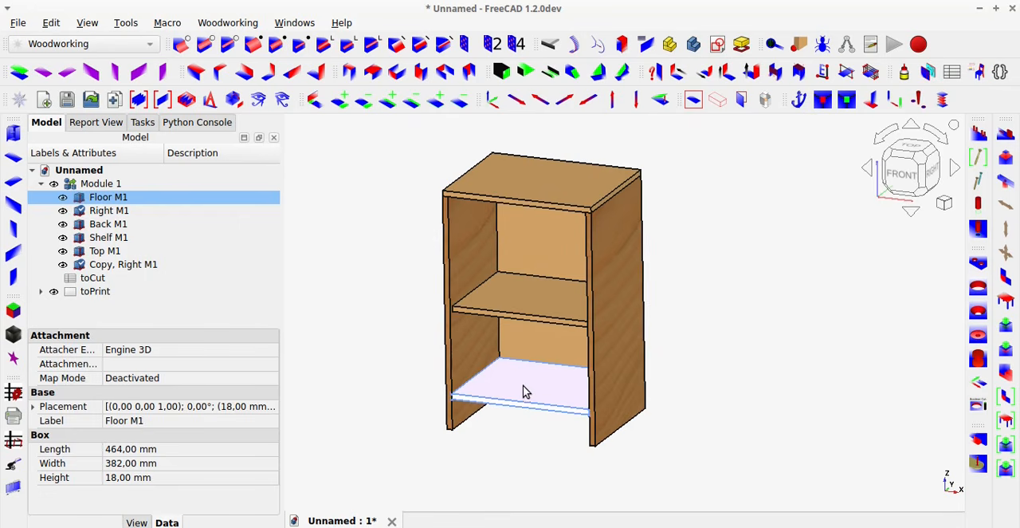
pyautogui.rightClick(127, 202)
pyautogui.click(137, 206)
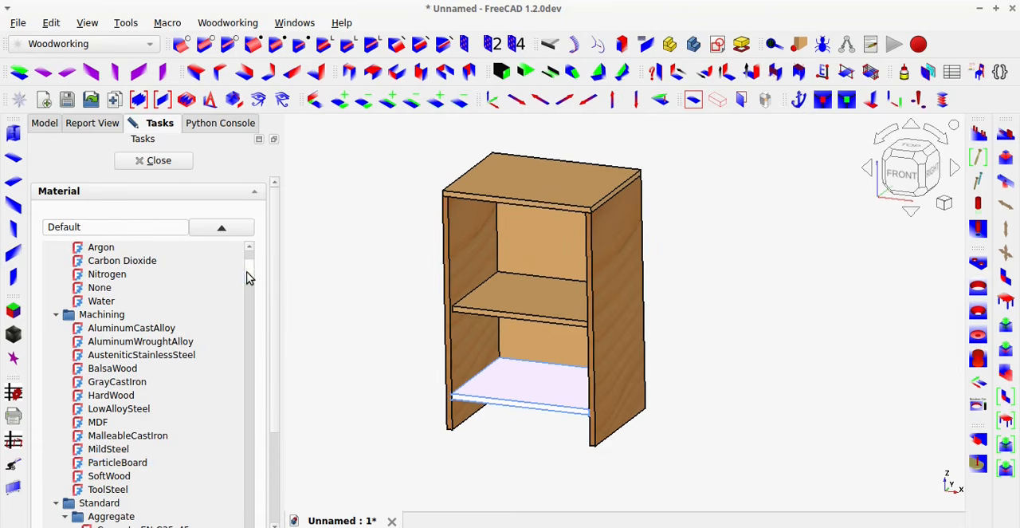
pyautogui.moveTo(248, 274); pyautogui.dragTo(284, 472)
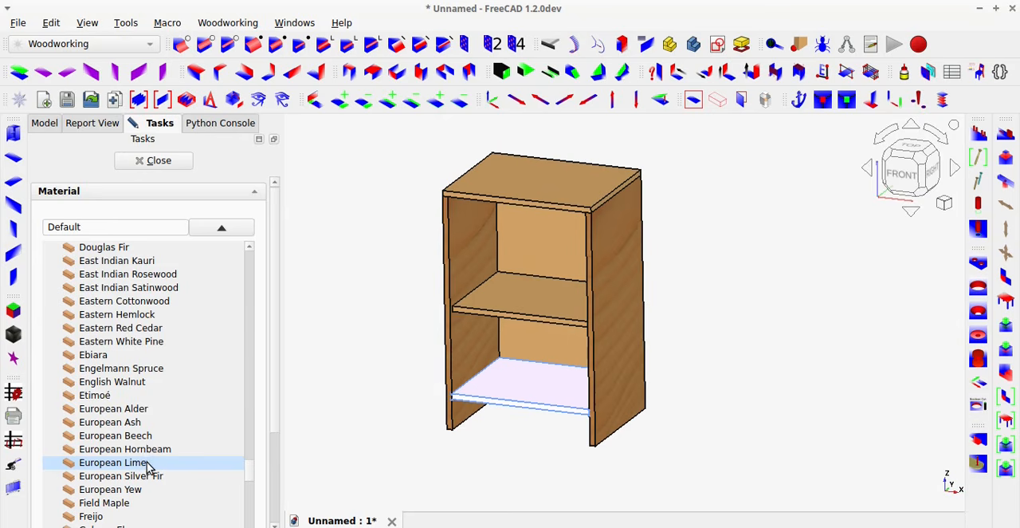
pyautogui.click(137, 437)
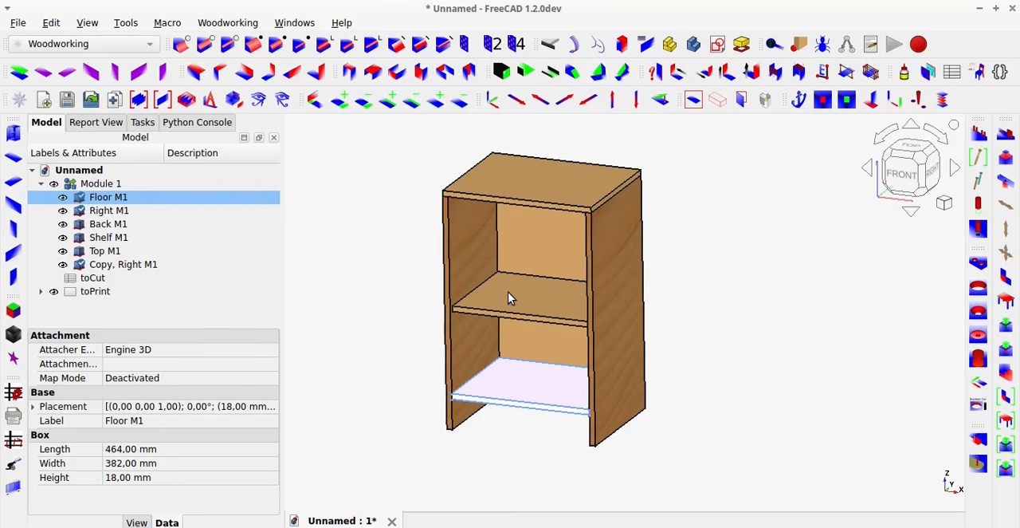
pyautogui.click(399, 271)
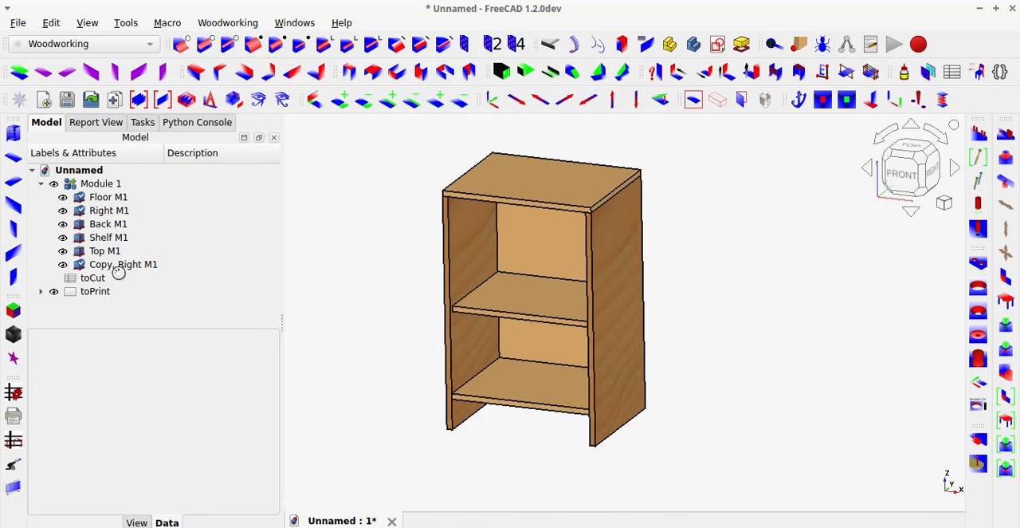
# Load the stored textures for all objects again with setTextures and inspect the Floor M1 panel up close.
pyautogui.click(13, 335)
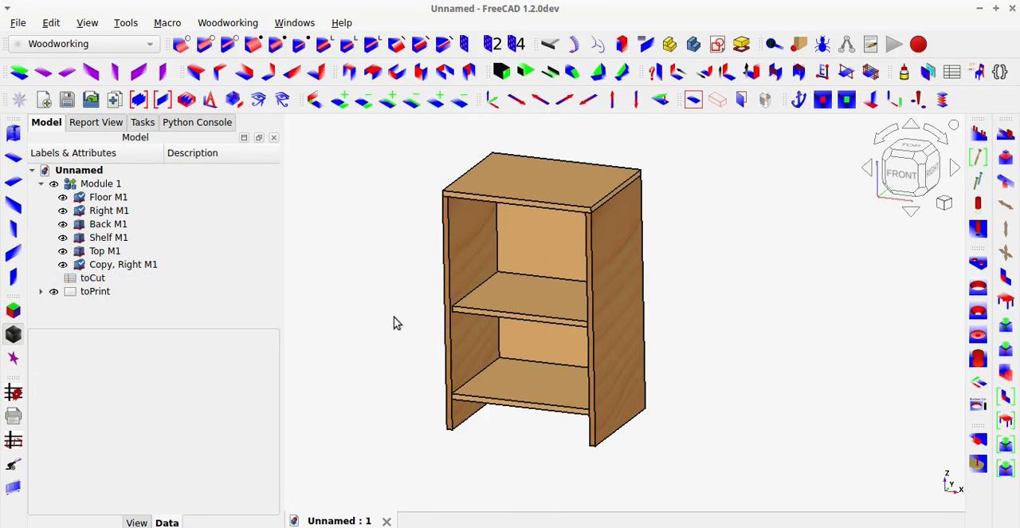
pyautogui.click(941, 136)
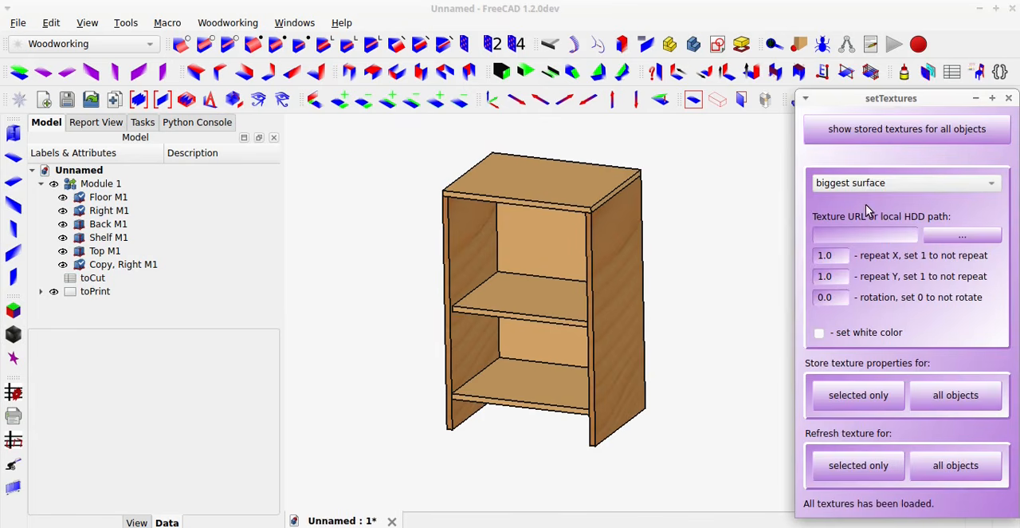
pyautogui.scroll(5, 502, 414)
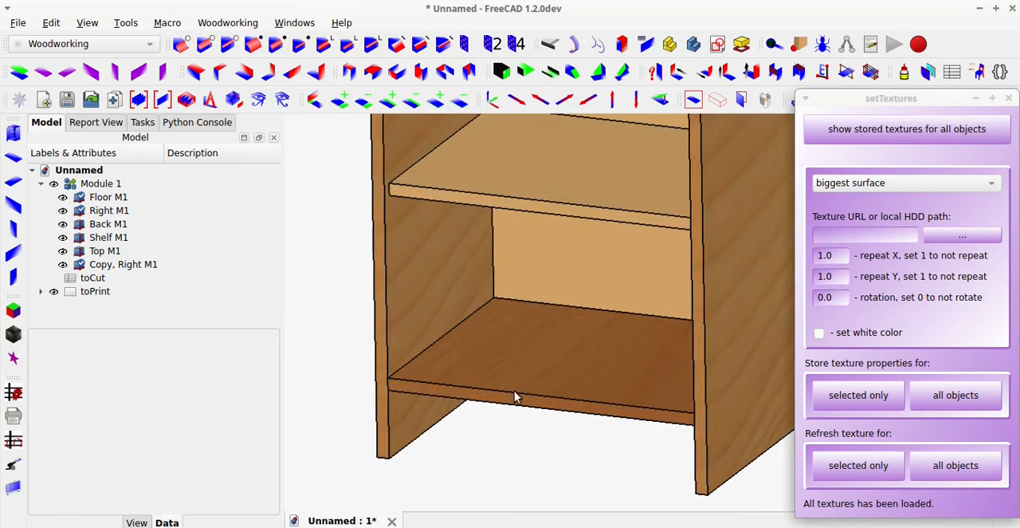
pyautogui.moveTo(517, 398); pyautogui.dragTo(542, 389, button='middle')
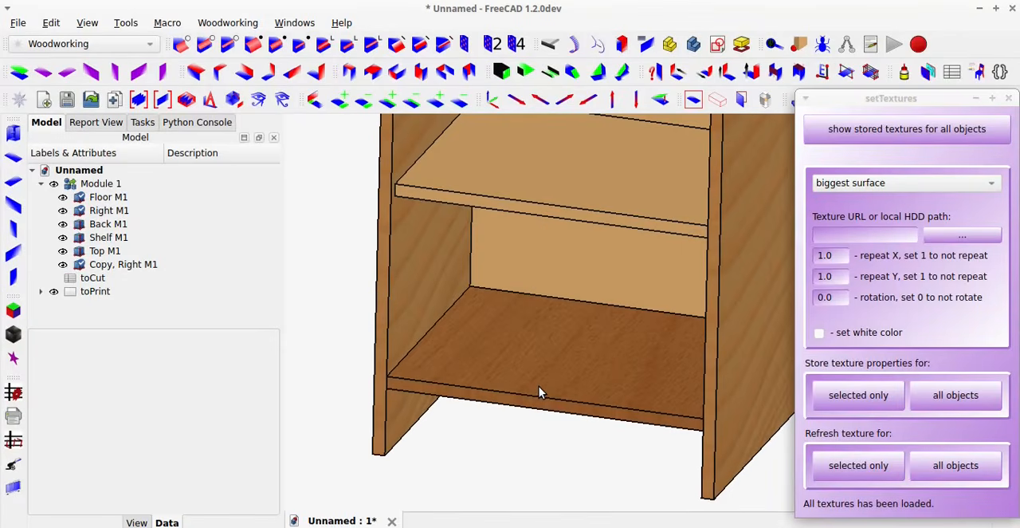
# Inspect the loaded textures on the whole bookcase and close the setTextures tool.
pyautogui.scroll(-4, 539, 386)
pyautogui.scroll(4, 539, 370)
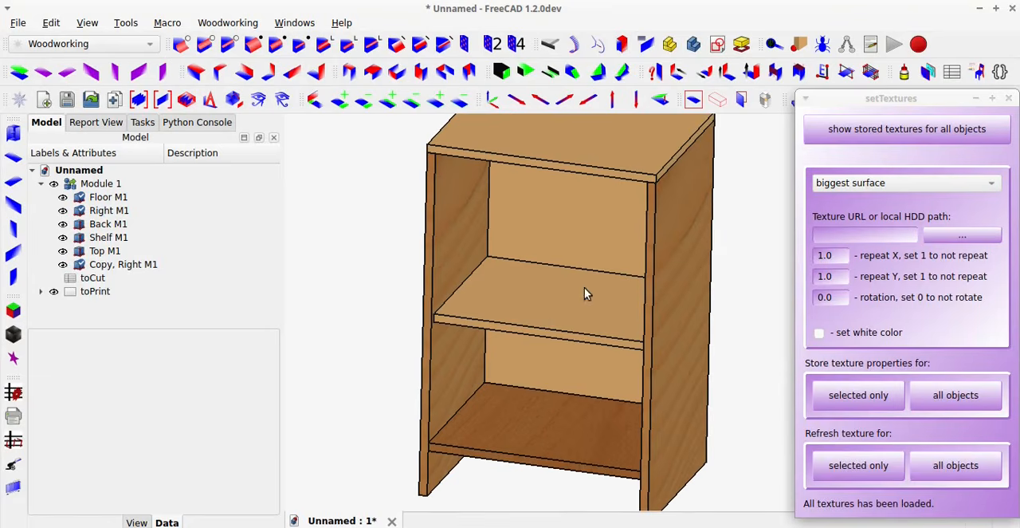
pyautogui.click(1009, 98)
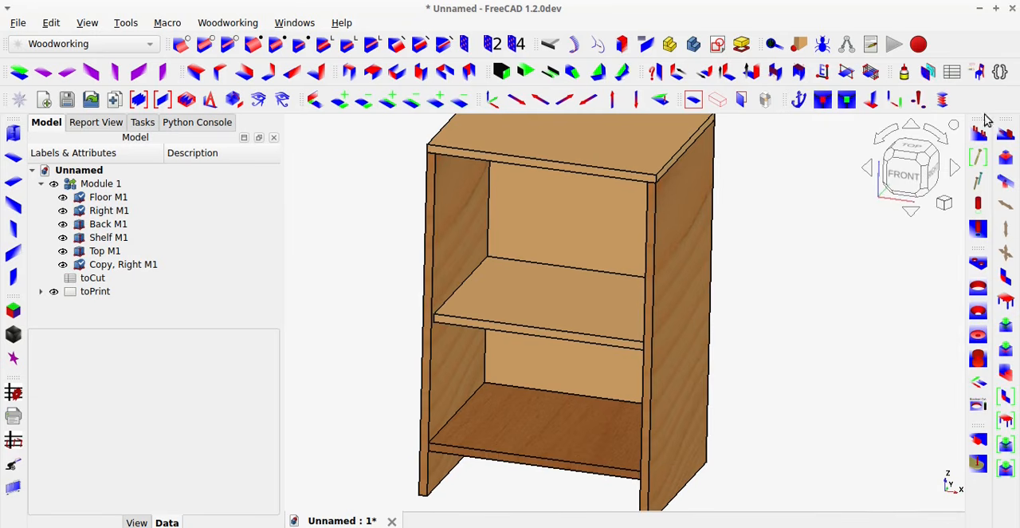
# Assign the Eastern White Pine wood material to the Floor M1 panel, close the material settings and deselect the panel.
pyautogui.scroll(-1, 772, 307)
pyautogui.moveTo(682, 347)
pyautogui.mouseDown(button='middle')
pyautogui.moveTo(627, 358)
pyautogui.moveTo(676, 346)
pyautogui.moveTo(667, 353)
pyautogui.mouseUp(button='middle')
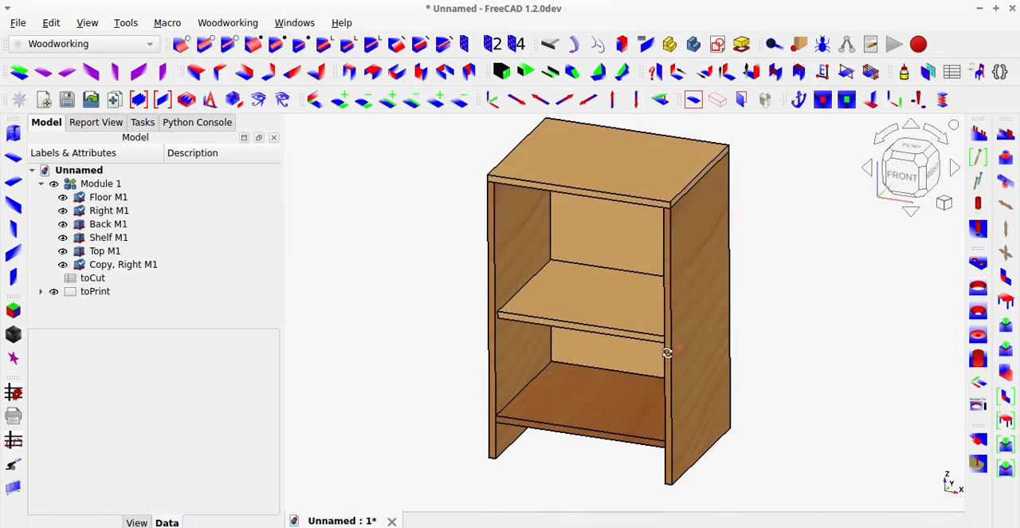
pyautogui.click(546, 404)
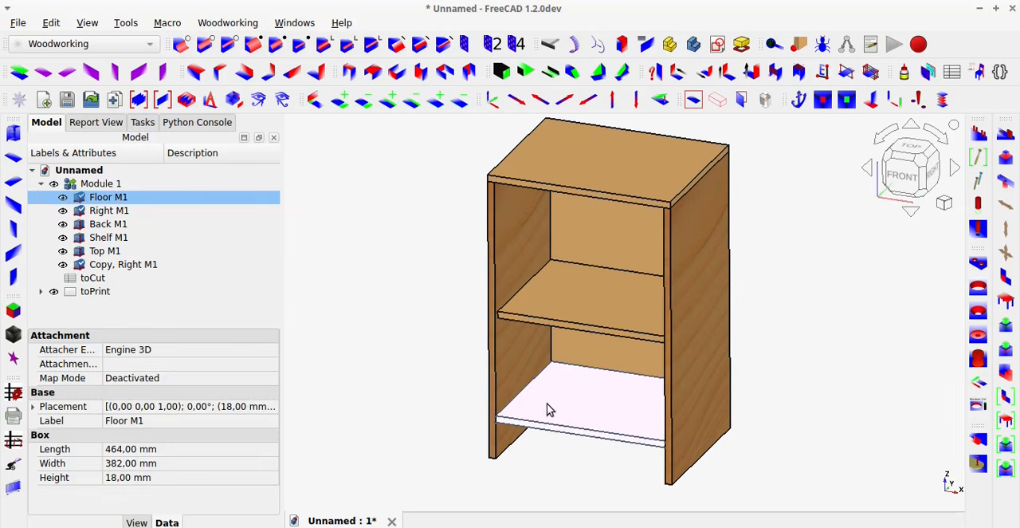
pyautogui.rightClick(122, 198)
pyautogui.click(143, 207)
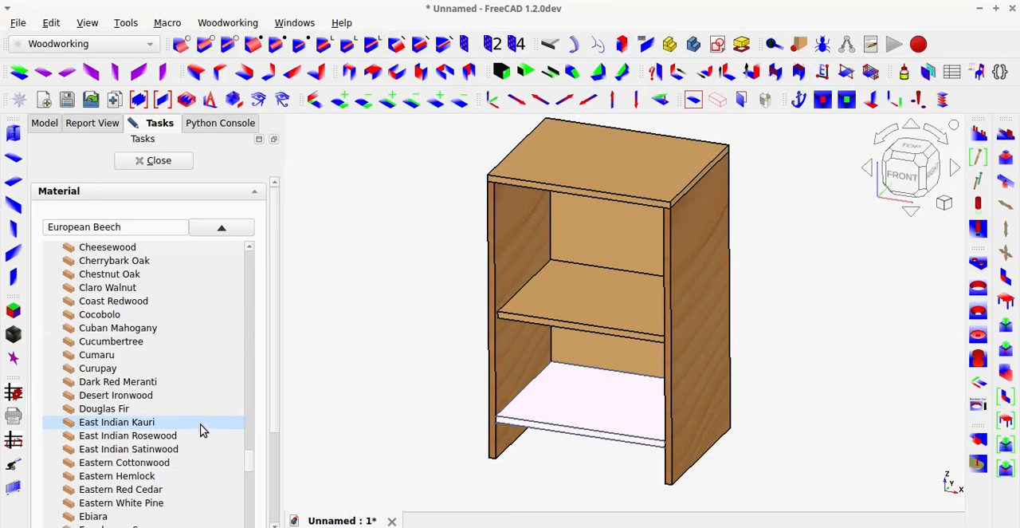
pyautogui.scroll(-1, 201, 431)
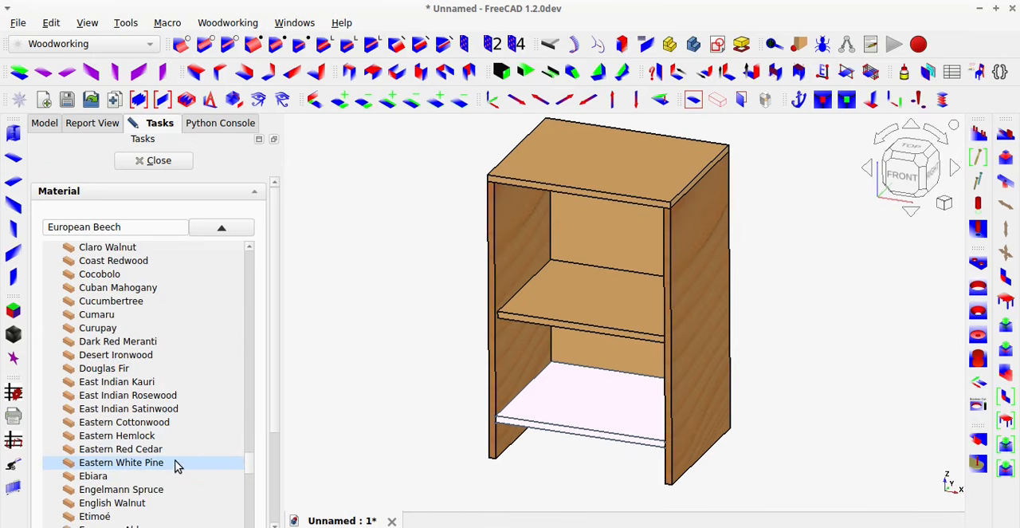
pyautogui.click(177, 464)
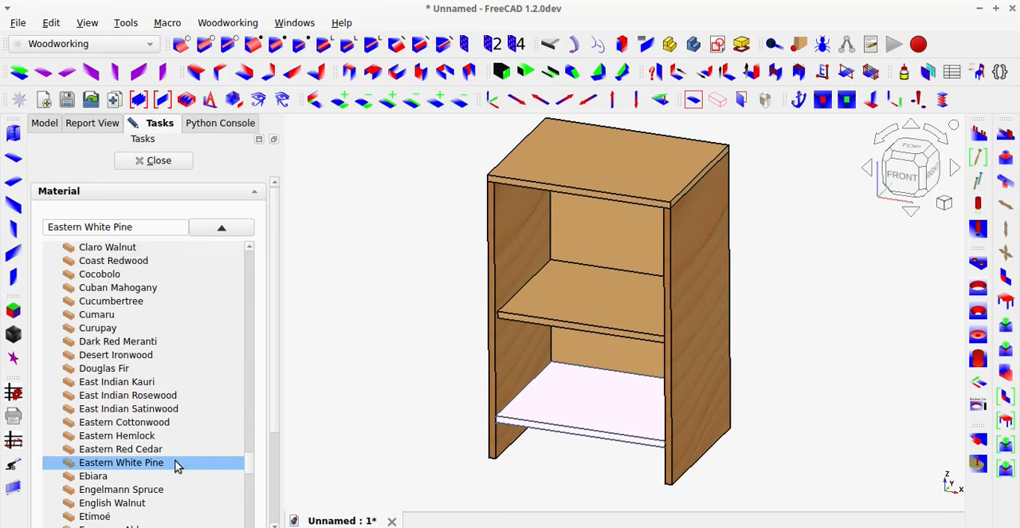
pyautogui.click(177, 161)
pyautogui.click(411, 327)
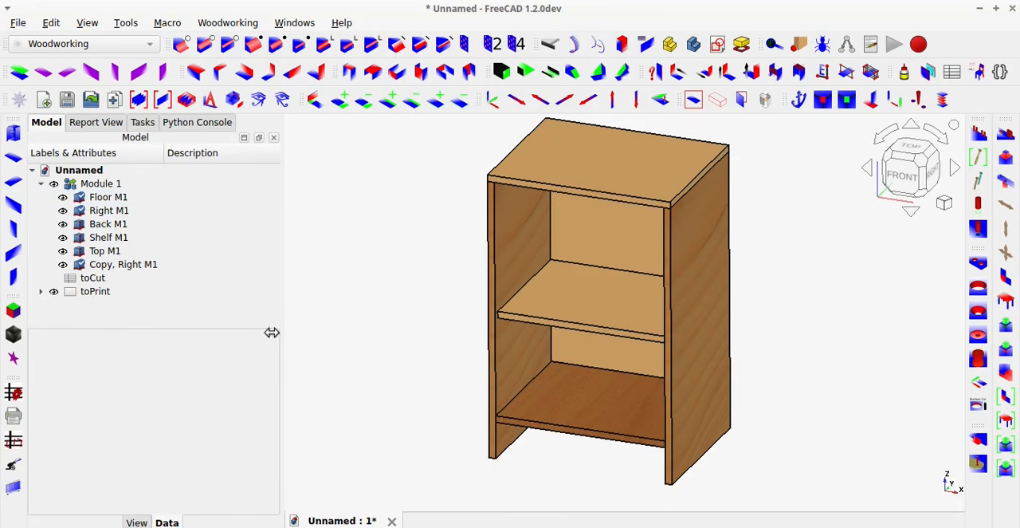
# Show the stored textures for all objects with setTextures, enable set white color, and load the textures again.
pyautogui.click(14, 334)
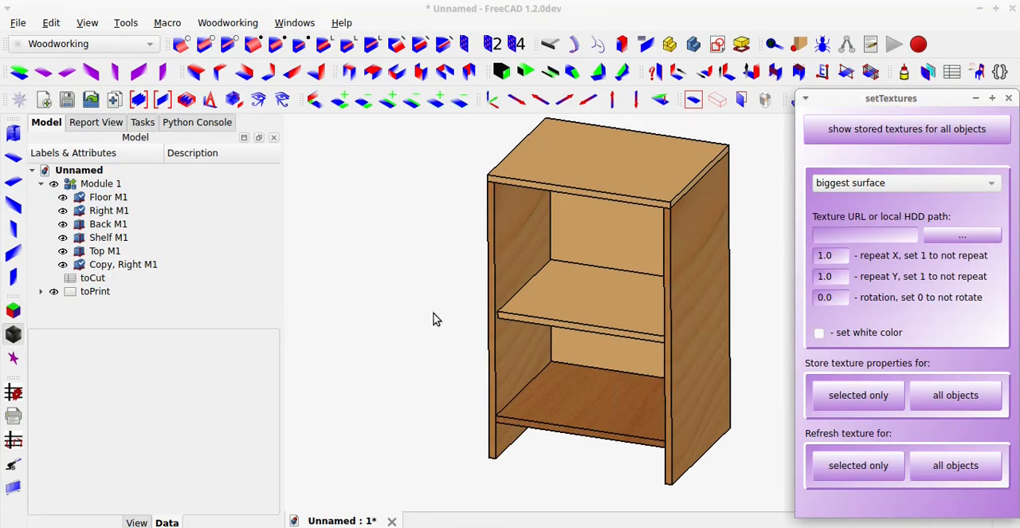
pyautogui.click(926, 137)
pyautogui.click(819, 335)
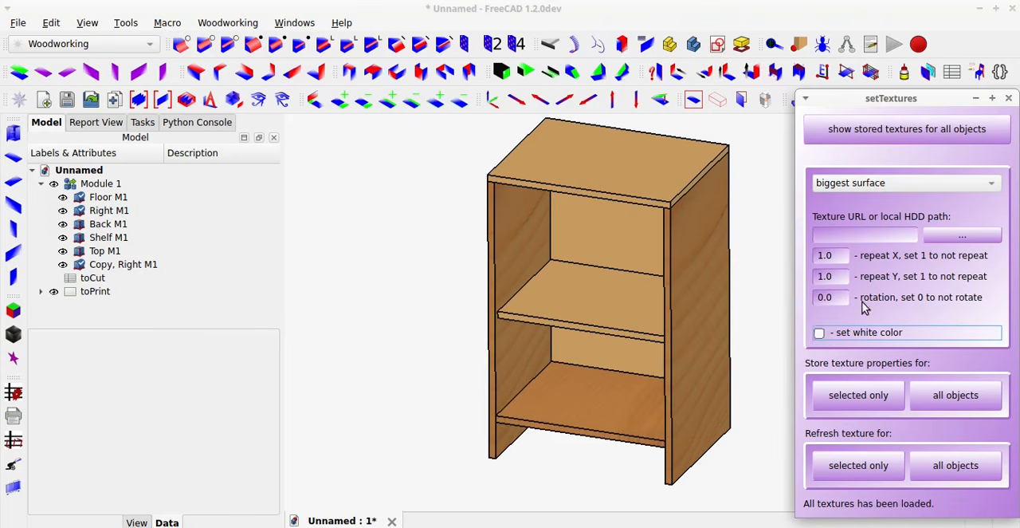
pyautogui.click(919, 133)
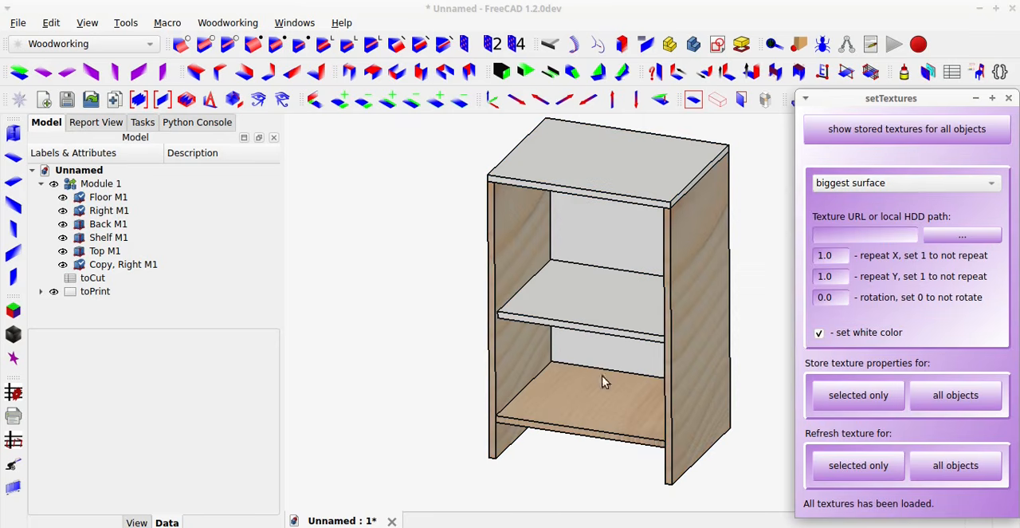
# Inspect the bookcase's floor and side panel textures over the white base color, and close setTextures.
pyautogui.click(397, 375)
pyautogui.scroll(-3, 429, 387)
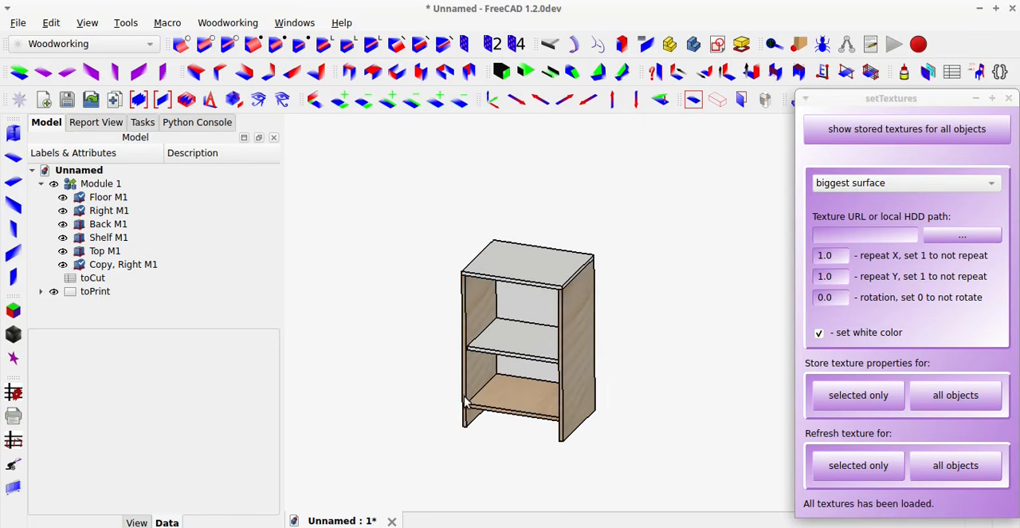
pyautogui.scroll(5, 511, 389)
pyautogui.moveTo(511, 389)
pyautogui.mouseDown(button='middle')
pyautogui.moveTo(572, 369)
pyautogui.moveTo(624, 300)
pyautogui.moveTo(610, 342)
pyautogui.moveTo(439, 389)
pyautogui.moveTo(630, 380)
pyautogui.moveTo(599, 383)
pyautogui.moveTo(584, 404)
pyautogui.moveTo(511, 397)
pyautogui.mouseUp(button='middle')
pyautogui.scroll(-3, 511, 397)
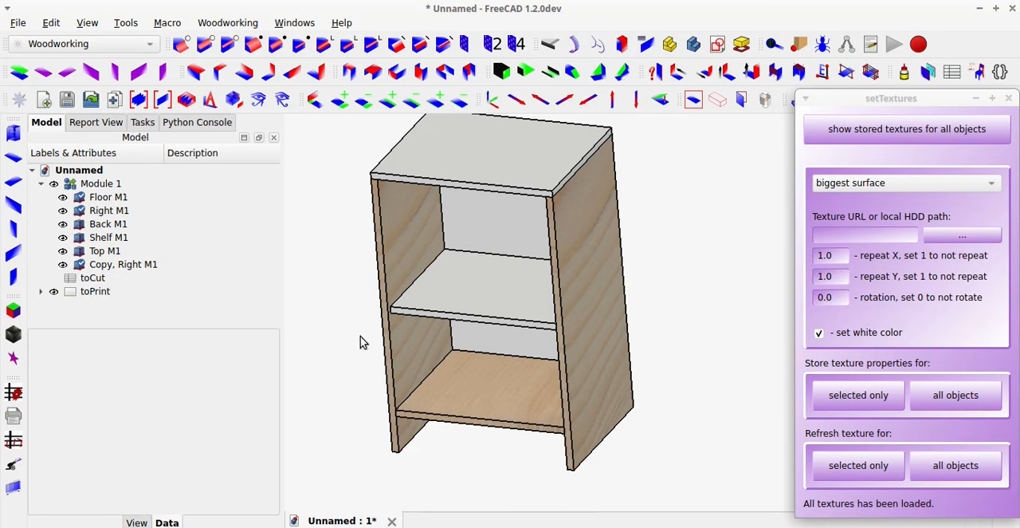
pyautogui.click(1010, 98)
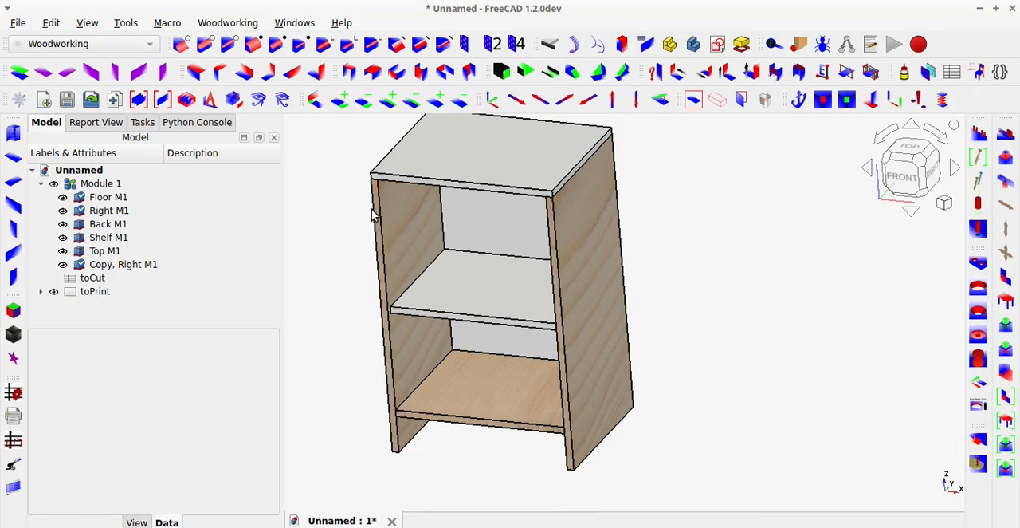
# Try thinner panel edges, switch the draw style to Shaded, and examine the textured panels from several angles.
pyautogui.click(14, 359)
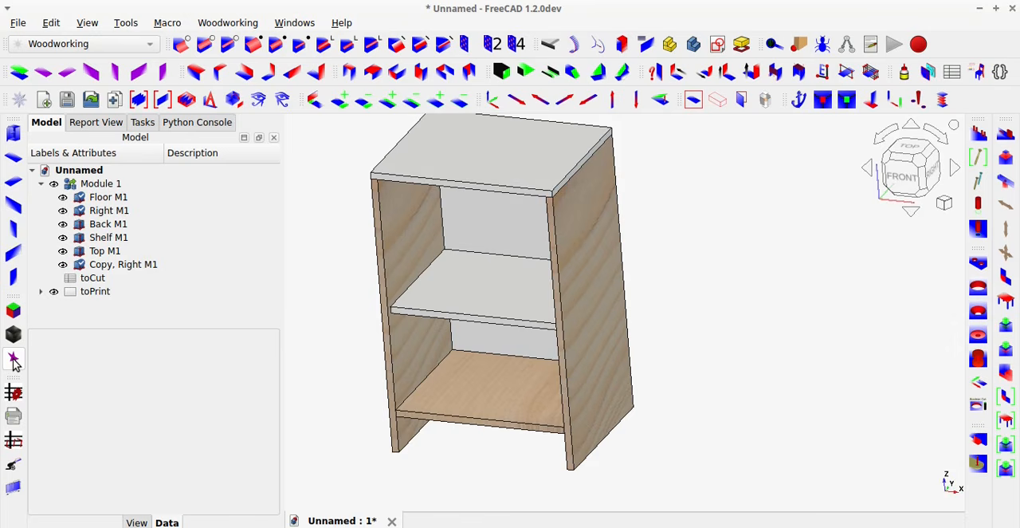
pyautogui.click(88, 23)
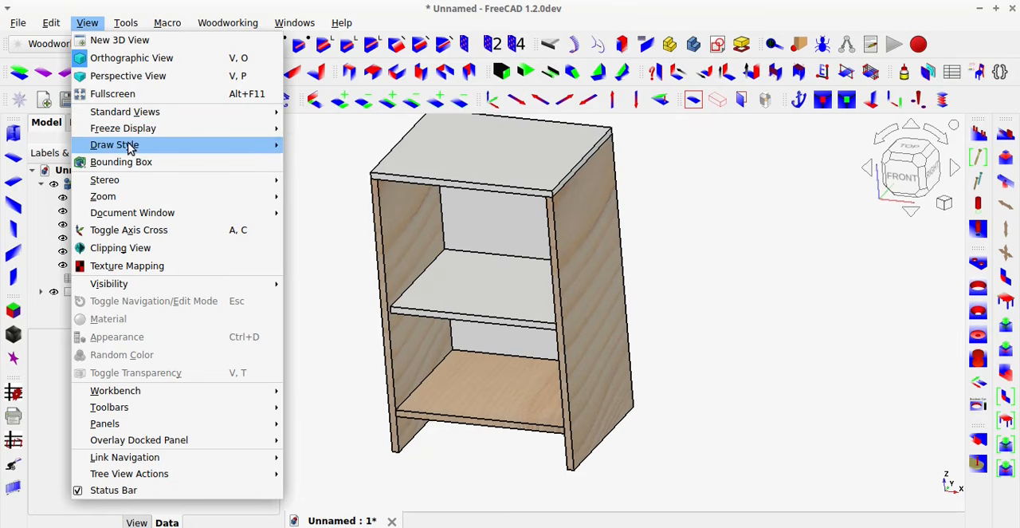
pyautogui.moveTo(128, 145)
pyautogui.click(317, 237)
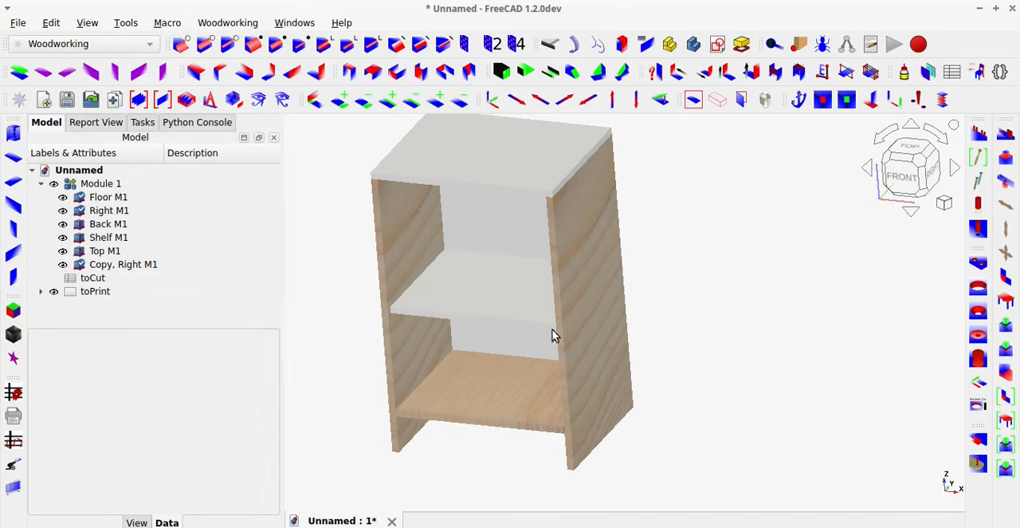
pyautogui.moveTo(647, 353); pyautogui.dragTo(539, 326, button='middle')
pyautogui.scroll(5, 521, 437)
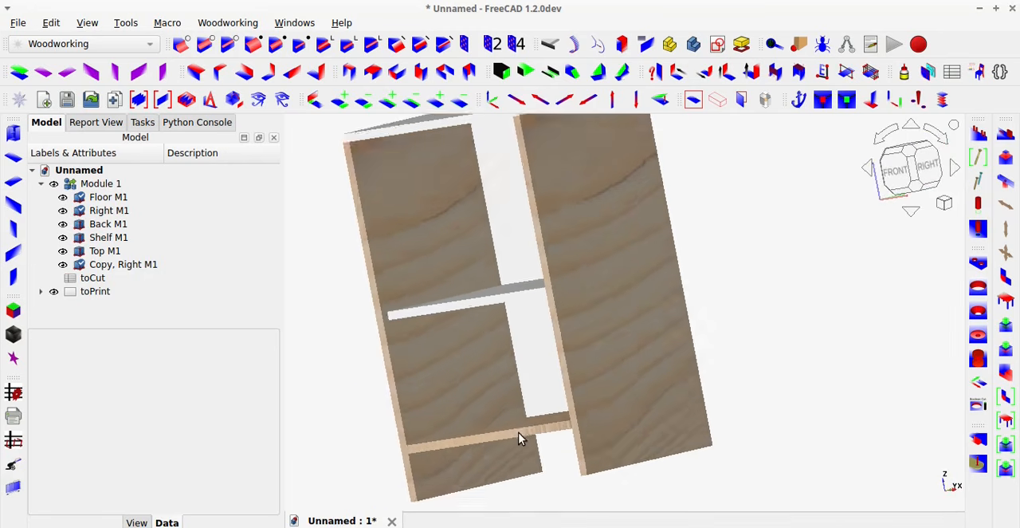
pyautogui.moveTo(533, 413); pyautogui.dragTo(567, 431, button='middle')
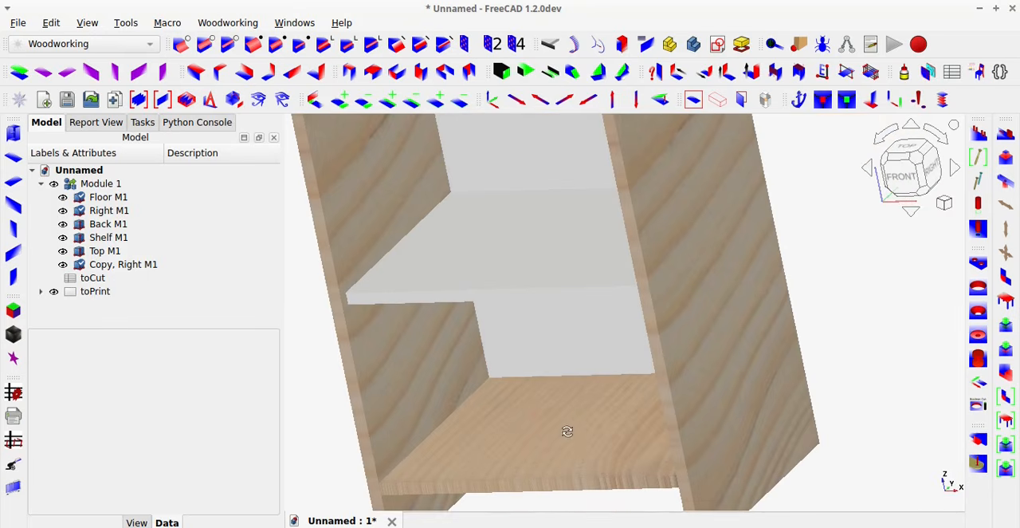
# Return the bookcase to the fitted isometric view and set the draw style back to As Is.
pyautogui.click(691, 102)
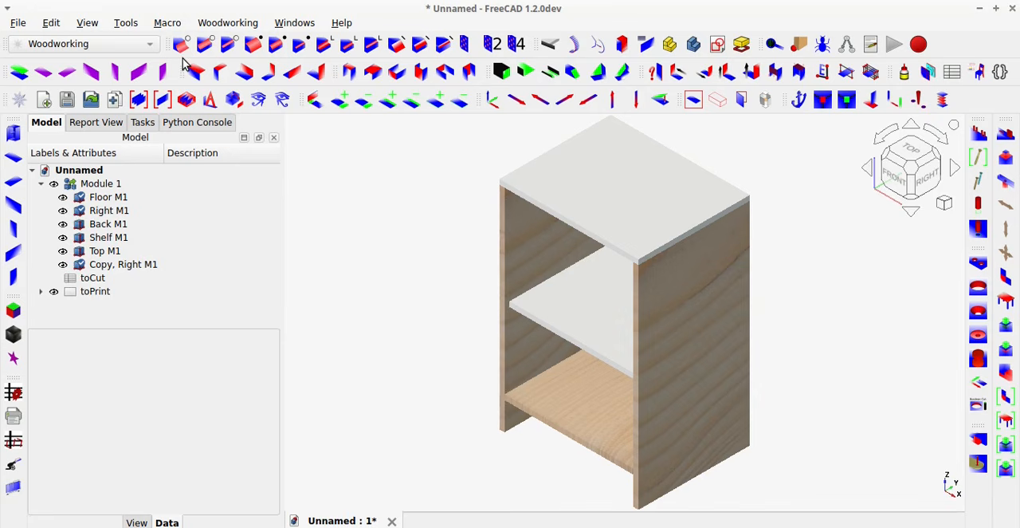
pyautogui.click(90, 24)
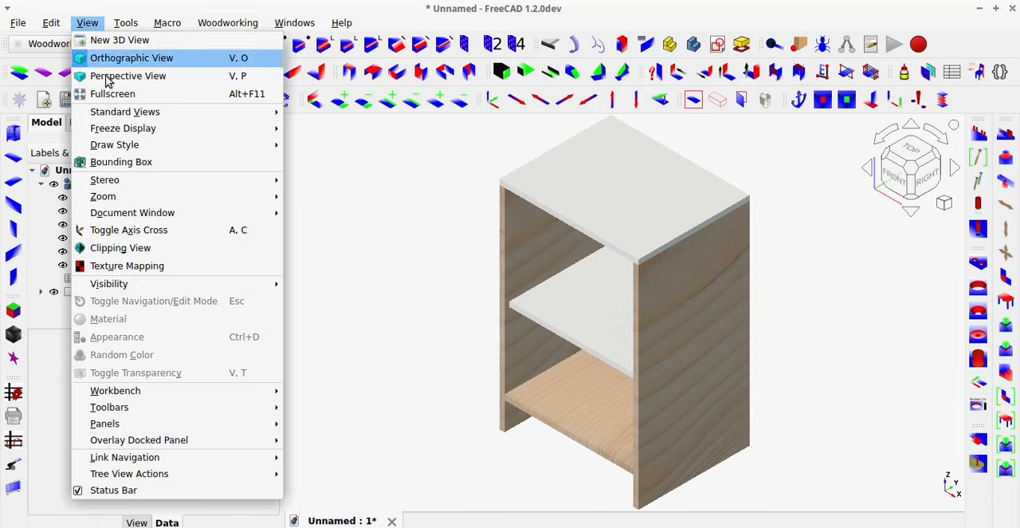
pyautogui.moveTo(125, 144)
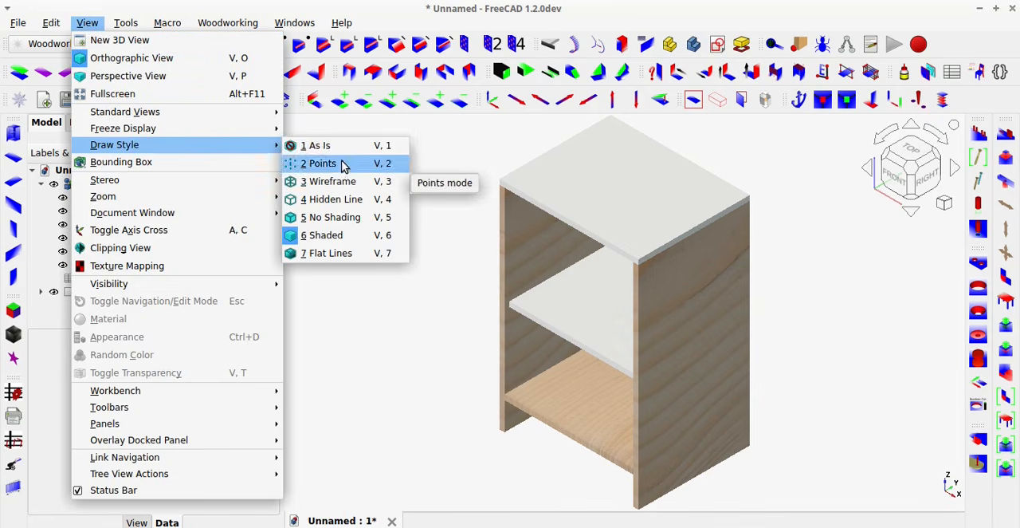
pyautogui.click(330, 146)
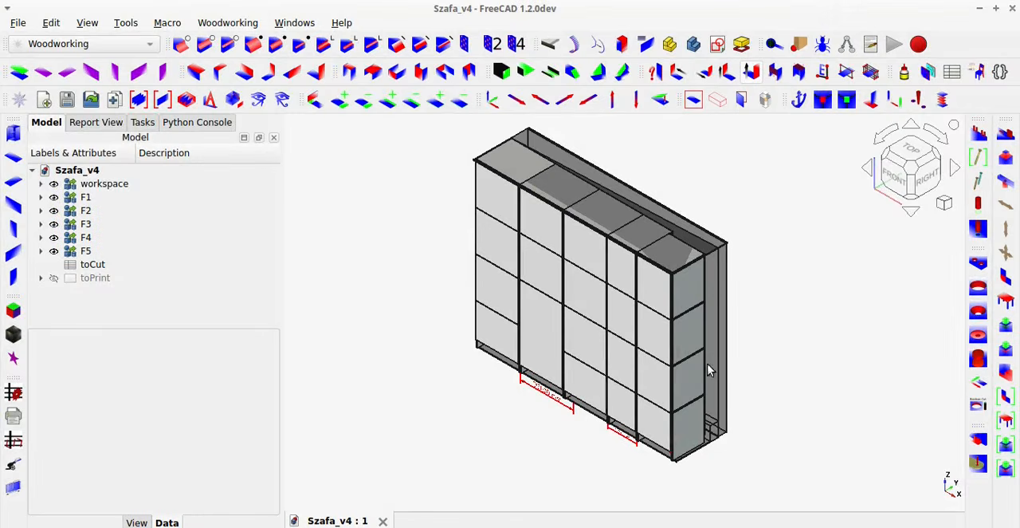
# Examine the Szafa_v4 wardrobe's modules by selecting the Right F5 M1 side panel and front panels in sections F1 to F4.
pyautogui.click(669, 459)
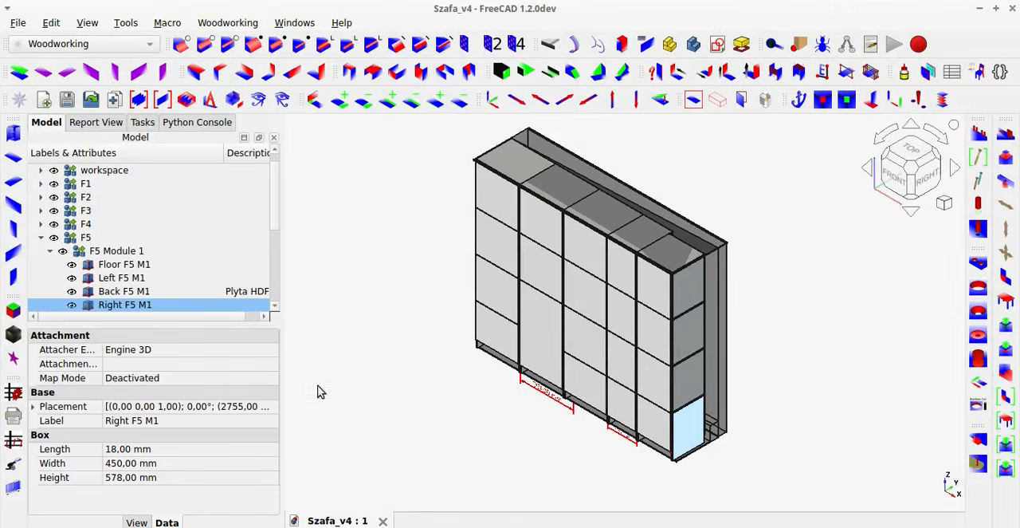
pyautogui.scroll(-4, 157, 276)
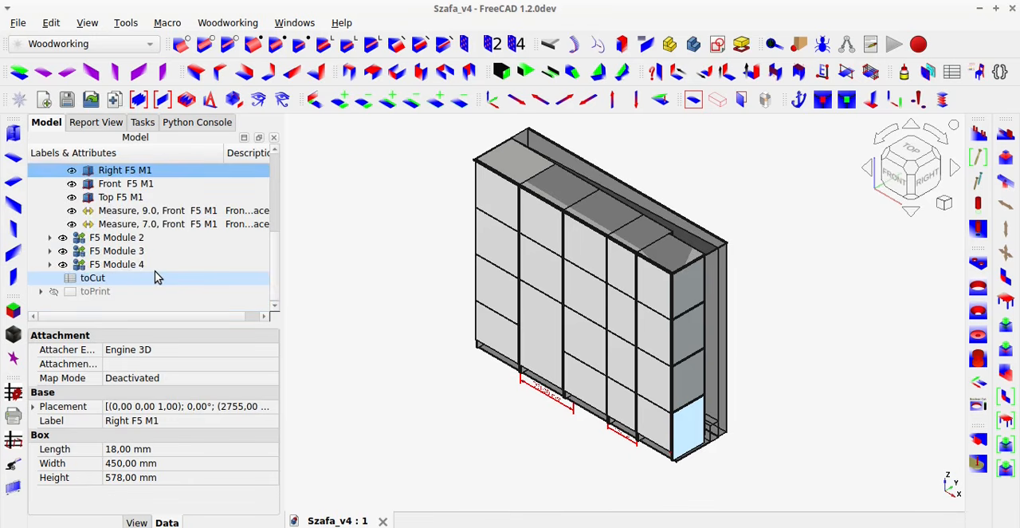
pyautogui.scroll(3, 157, 277)
pyautogui.click(626, 366)
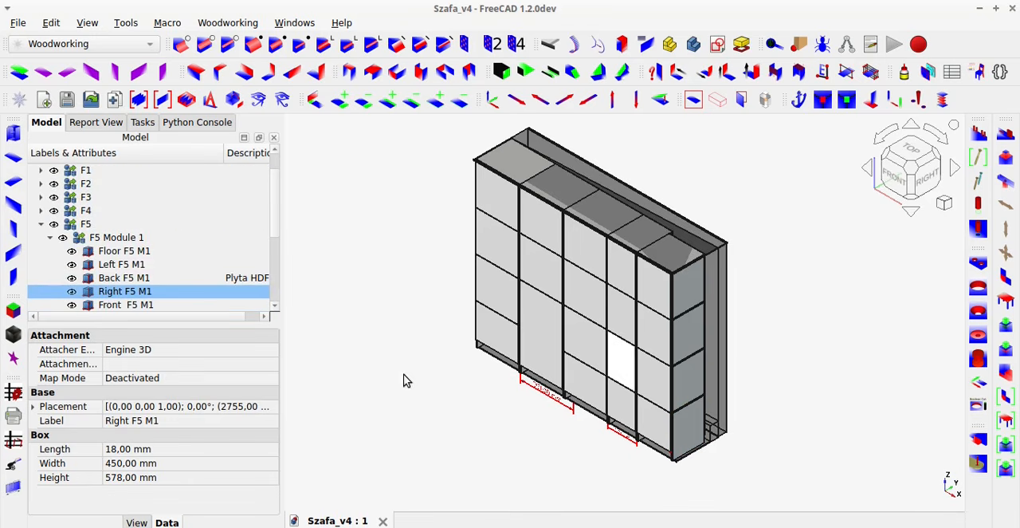
pyautogui.click(514, 279)
pyautogui.click(502, 255)
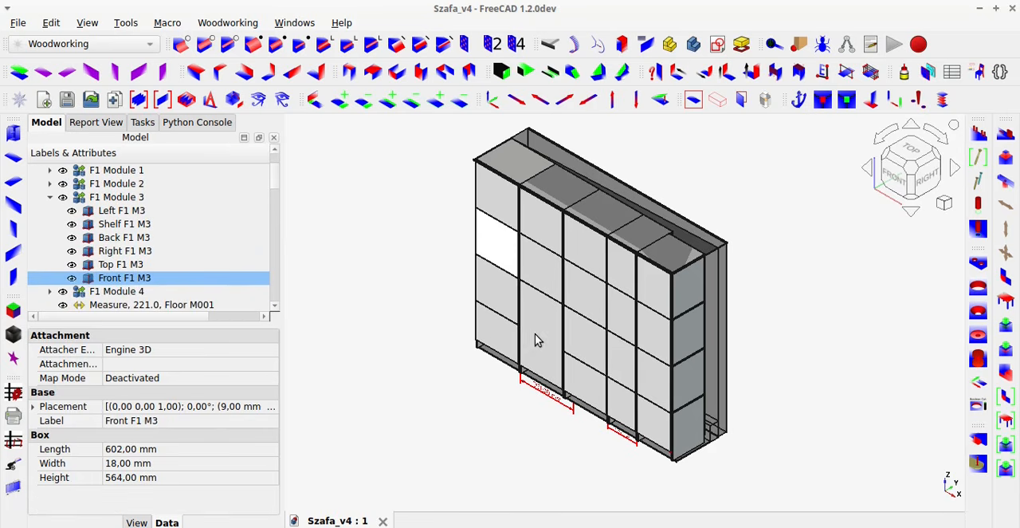
pyautogui.click(535, 333)
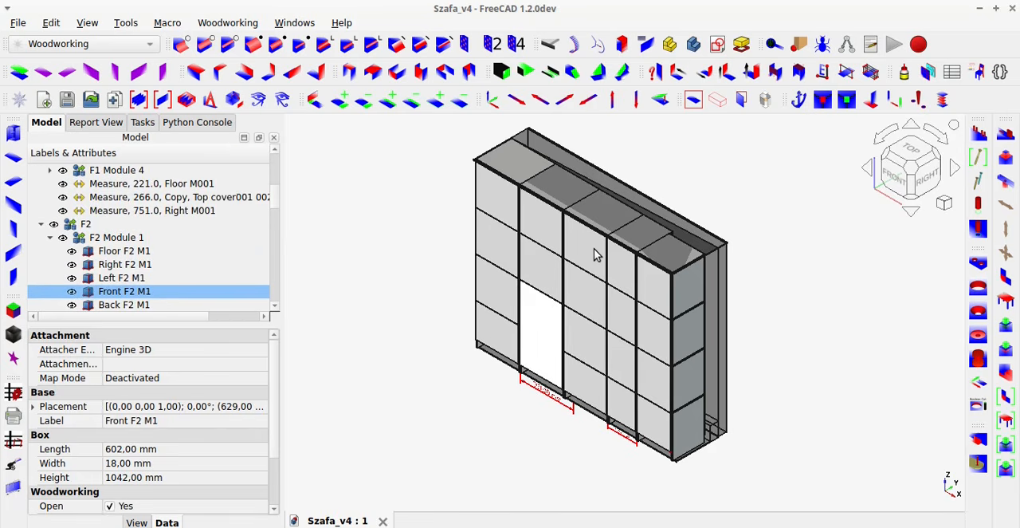
pyautogui.click(594, 253)
pyautogui.click(498, 294)
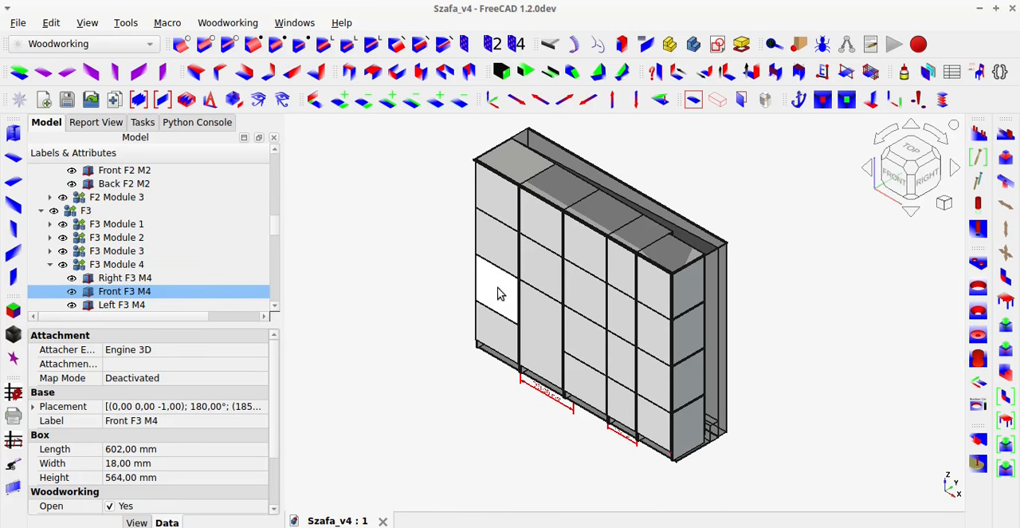
pyautogui.click(495, 244)
pyautogui.click(494, 243)
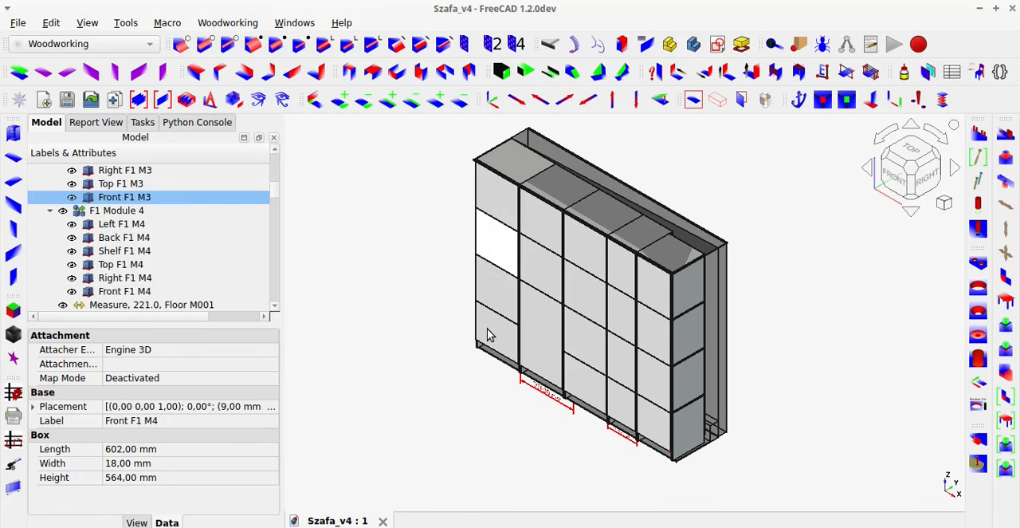
pyautogui.click(487, 328)
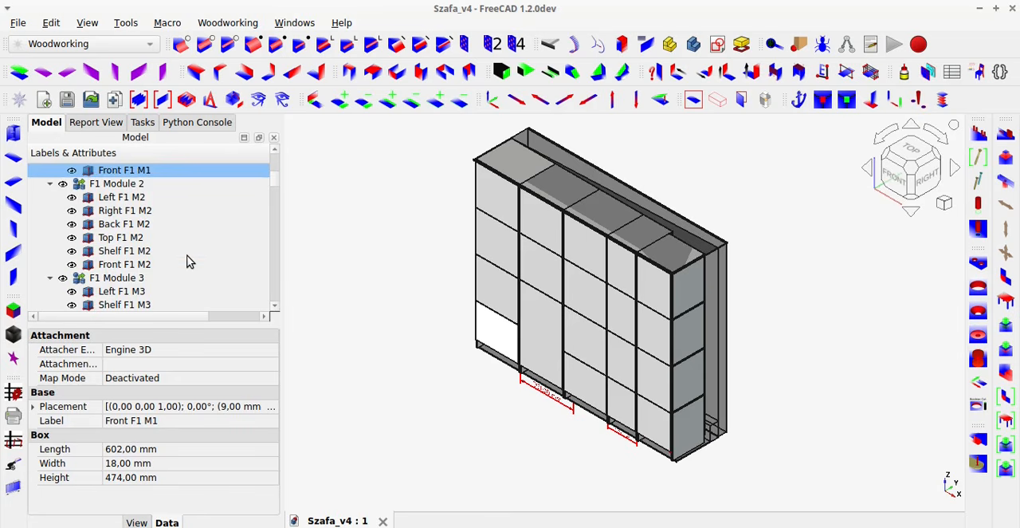
# Collapse the F4 Module 2 branch and the whole F4 section in the Szafa_v4 structure.
pyautogui.scroll(-20, 187, 262)
pyautogui.scroll(-2, 189, 261)
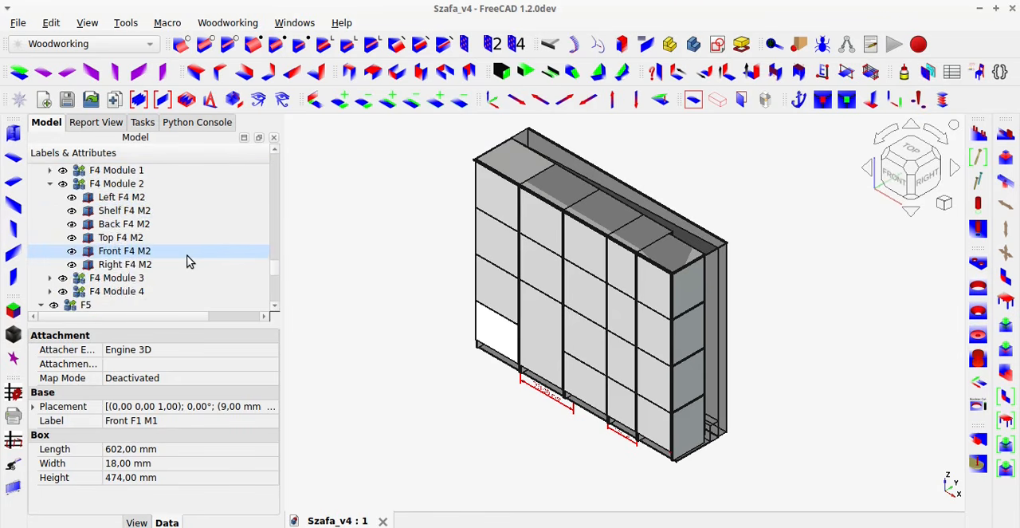
pyautogui.scroll(1, 143, 251)
pyautogui.click(49, 224)
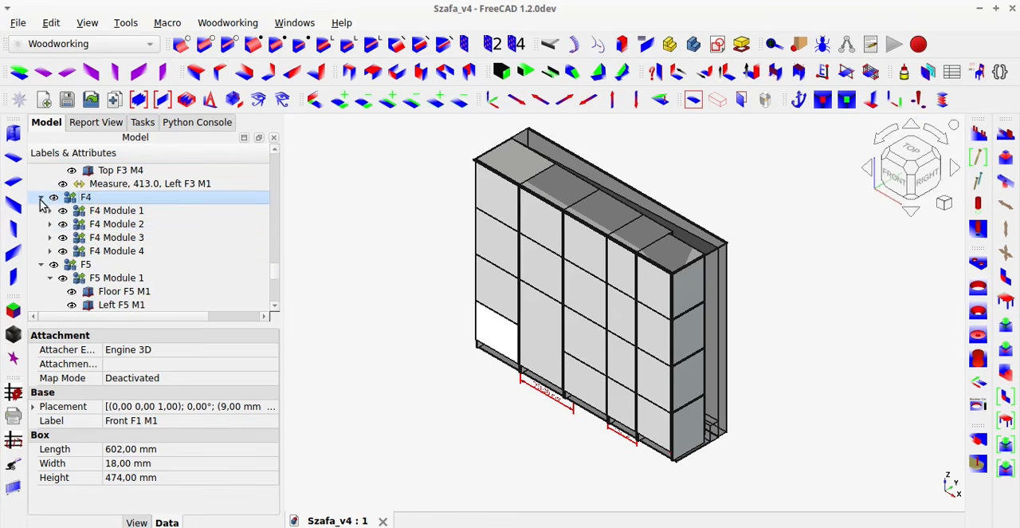
pyautogui.click(41, 197)
# Examine the F5 section's modules, opening F5 Module 3 to view its panels.
pyautogui.scroll(-3, 111, 267)
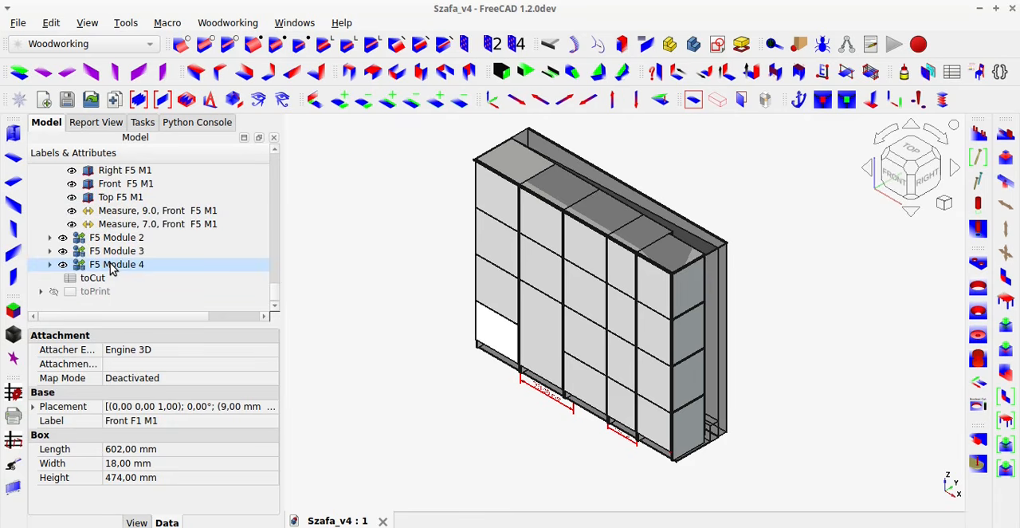
pyautogui.click(50, 264)
pyautogui.click(49, 250)
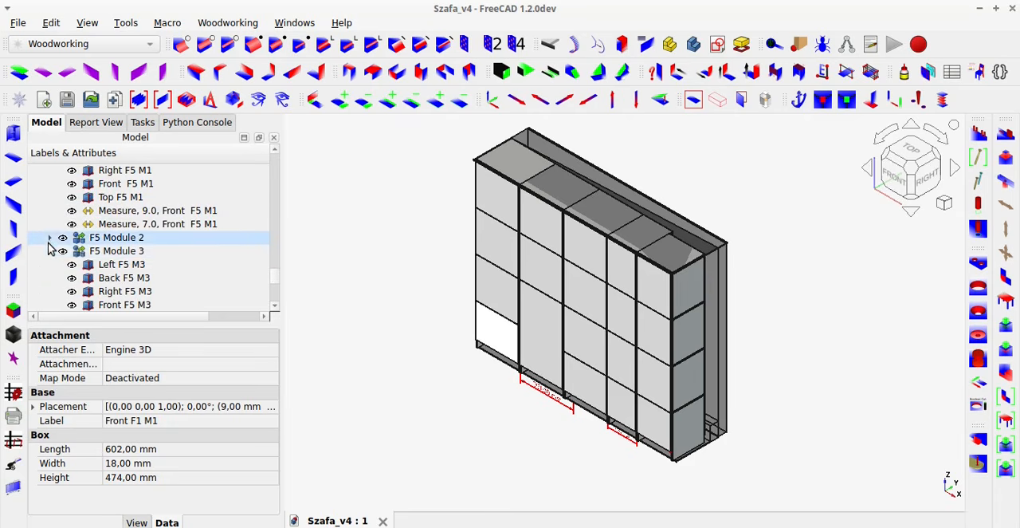
pyautogui.scroll(5, 128, 232)
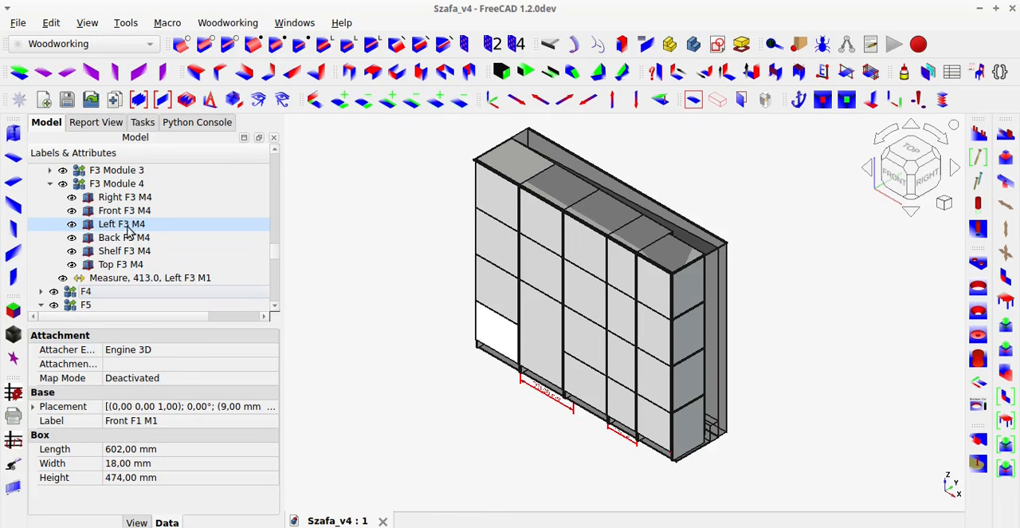
# Clear the panel selection and collapse the entire Szafa_v4 structure in an enlarged model tree area.
pyautogui.click(365, 325)
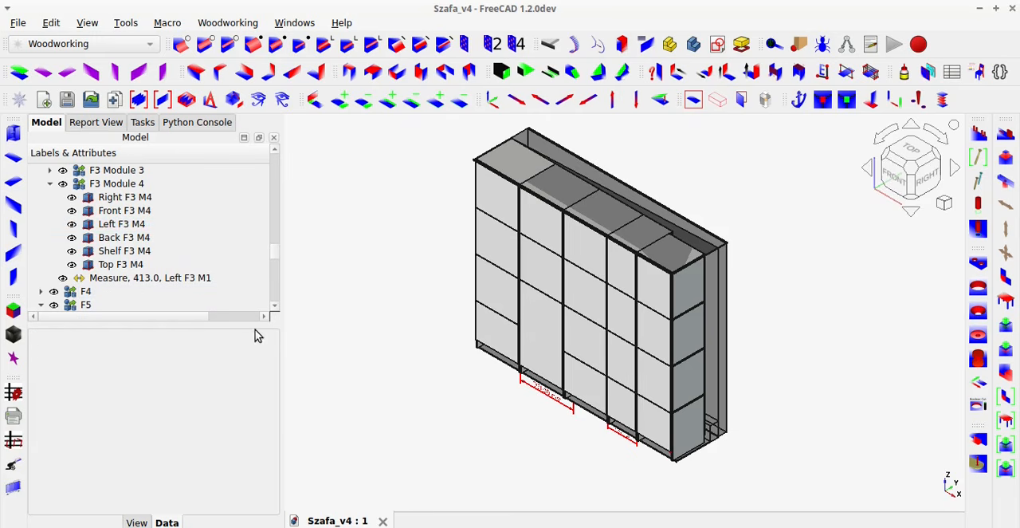
pyautogui.moveTo(250, 325); pyautogui.dragTo(228, 438)
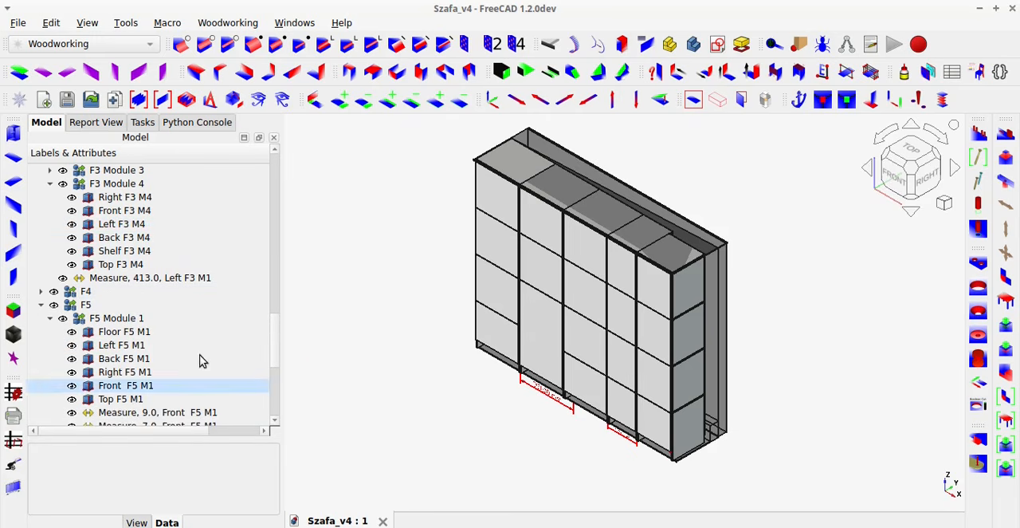
pyautogui.click(283, 101)
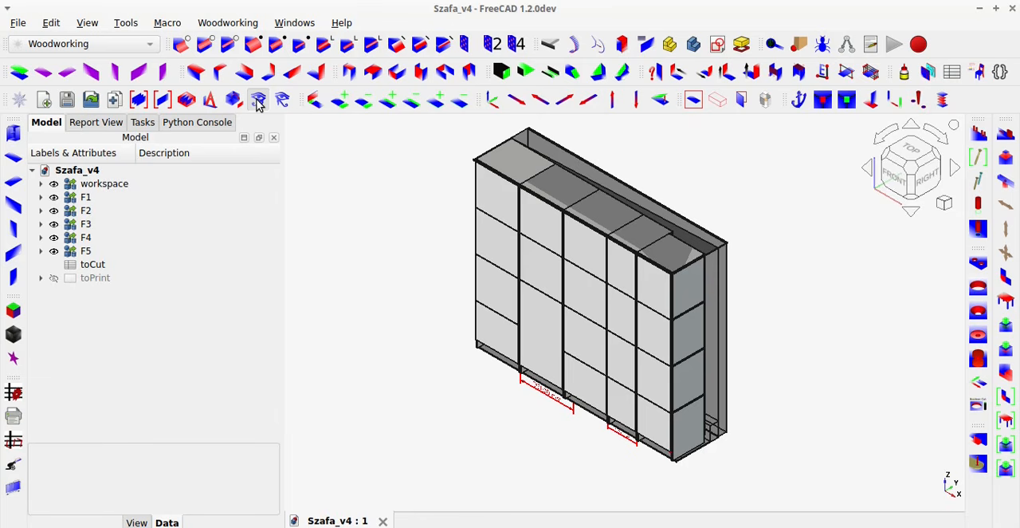
# Expand the entire Szafa_v4 structure down to every nested object and review it from the workspace group.
pyautogui.click(259, 105)
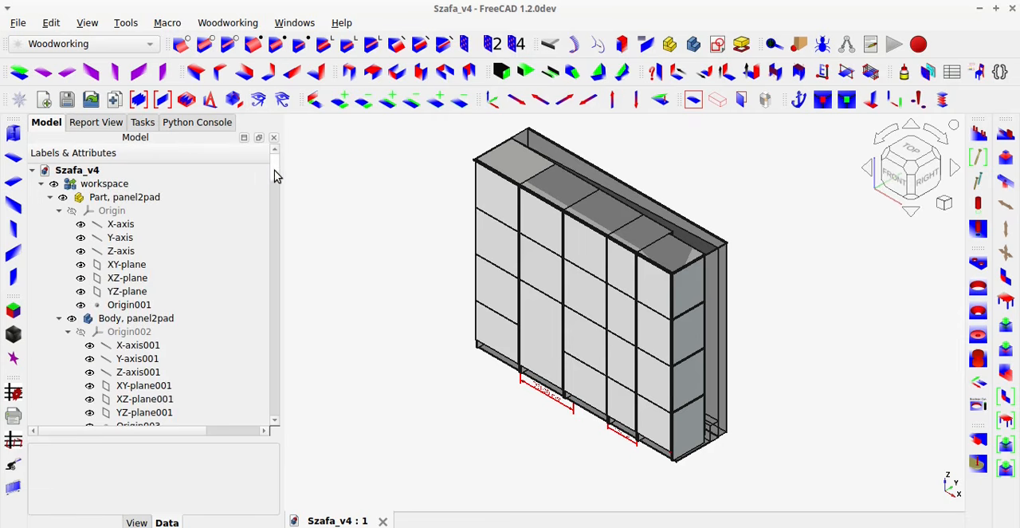
pyautogui.moveTo(274, 176)
pyautogui.mouseDown()
pyautogui.moveTo(276, 431)
pyautogui.moveTo(273, 159)
pyautogui.mouseUp()
pyautogui.click(257, 103)
pyautogui.moveTo(275, 171)
pyautogui.mouseDown()
pyautogui.moveTo(258, 320)
pyautogui.moveTo(262, 426)
pyautogui.moveTo(282, 343)
pyautogui.moveTo(276, 112)
pyautogui.mouseUp()
pyautogui.click(276, 98)
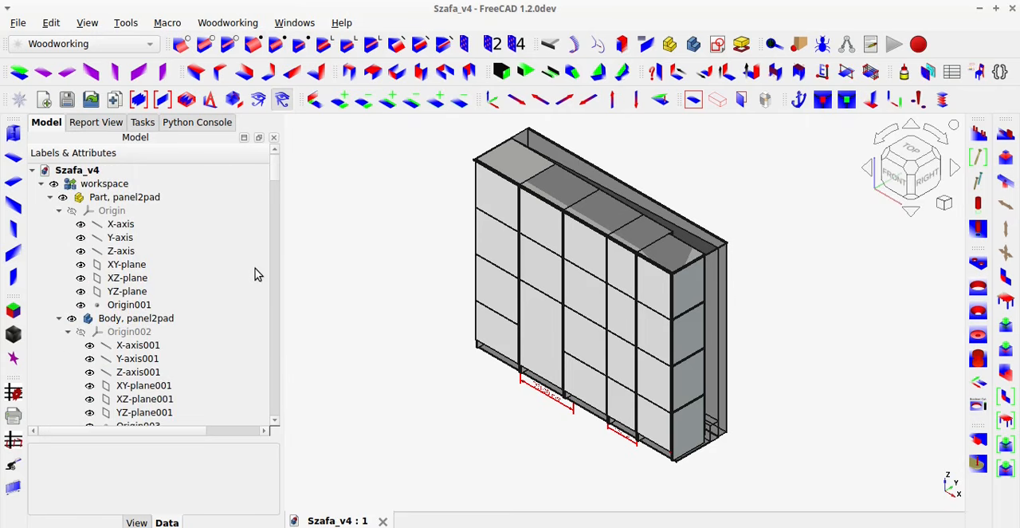